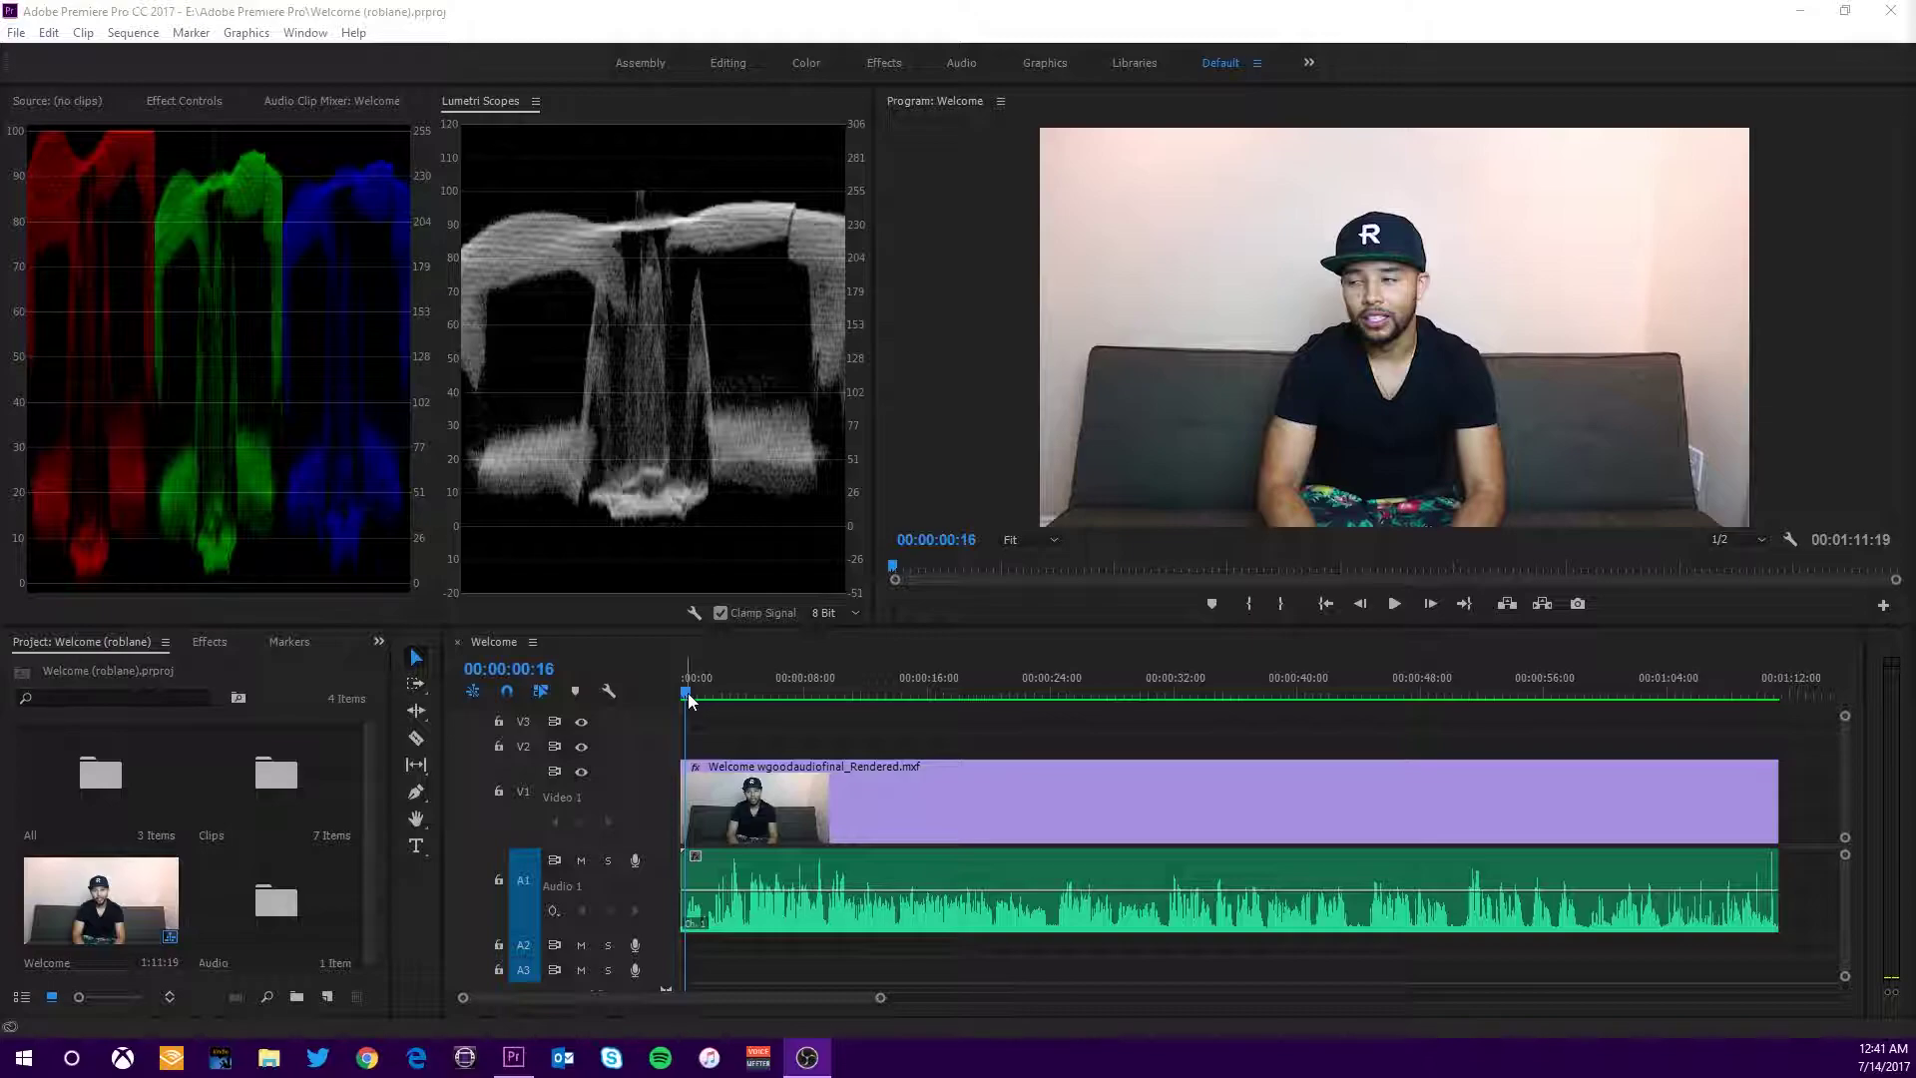
Move the playhead to the start of the Welcome sequence and open its media export settings.
left_click_drag(686, 693, 644, 699)
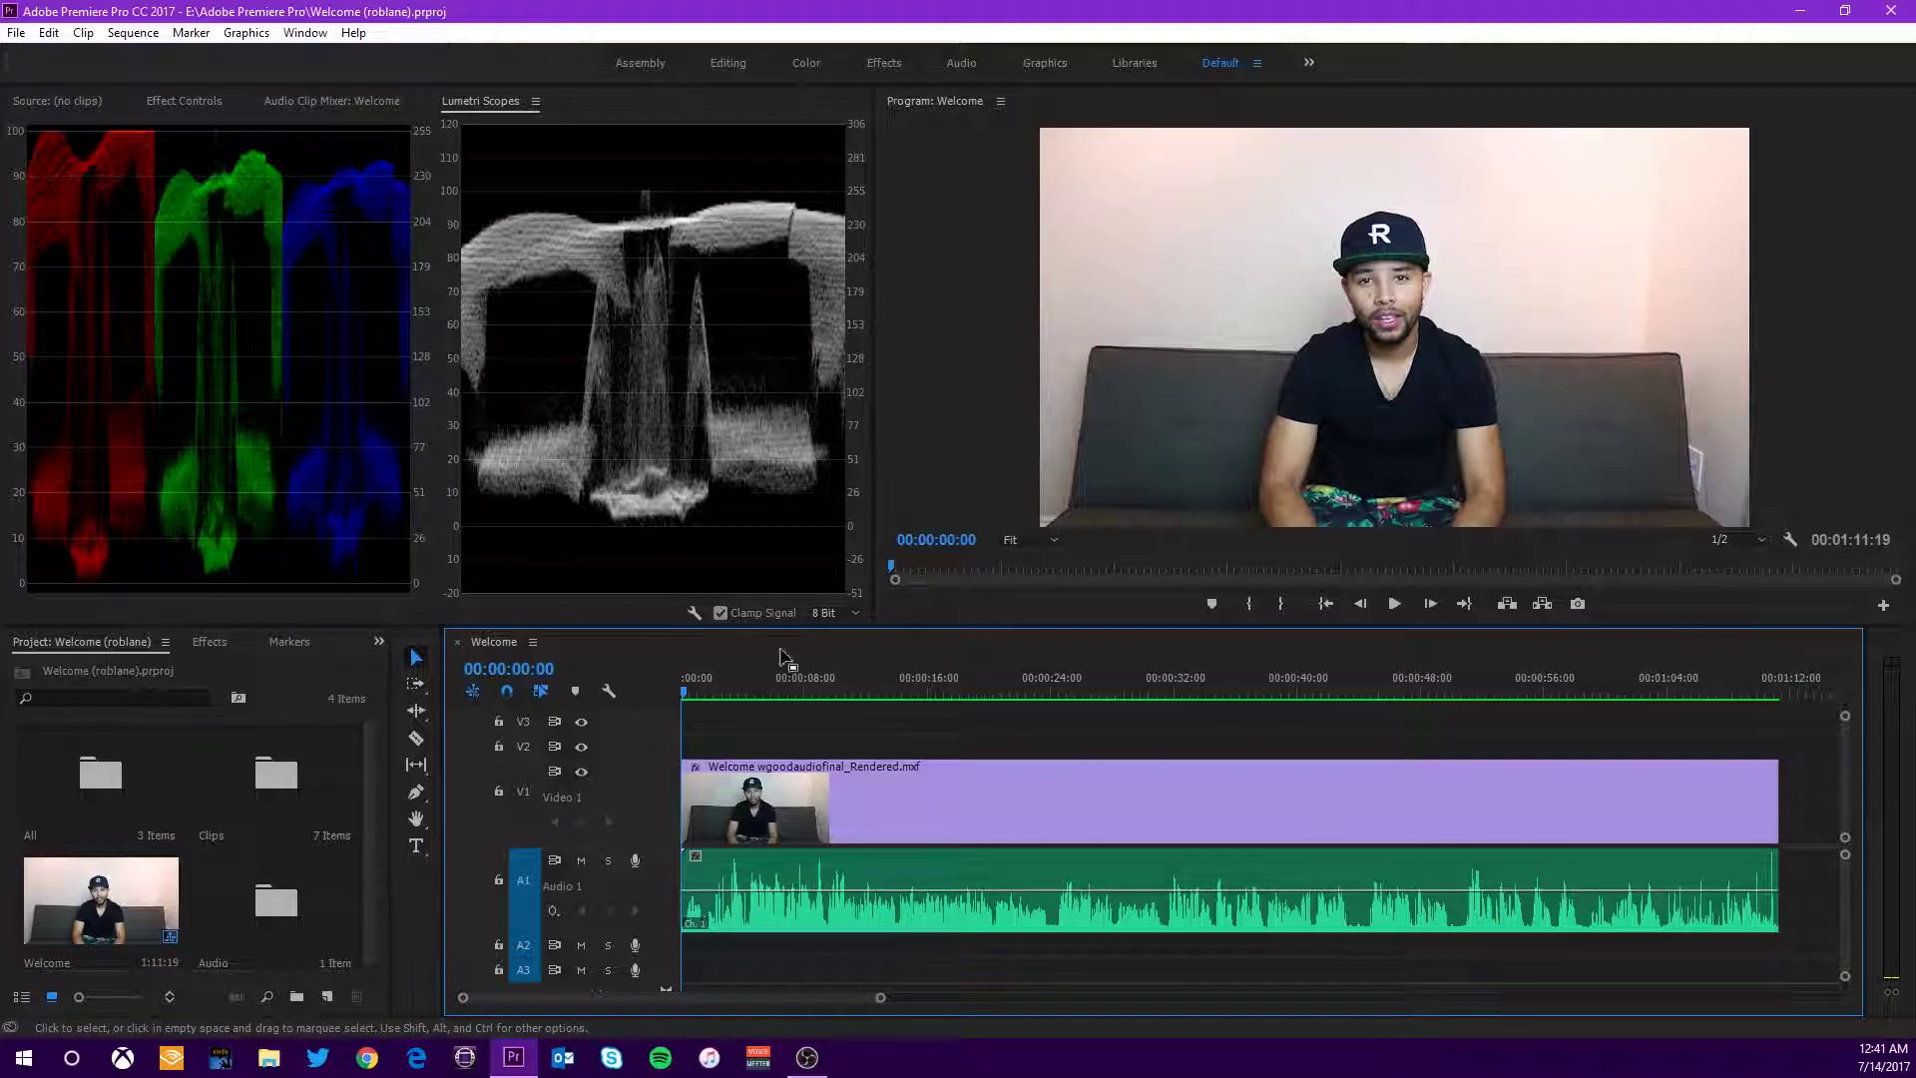
left_click(15, 33)
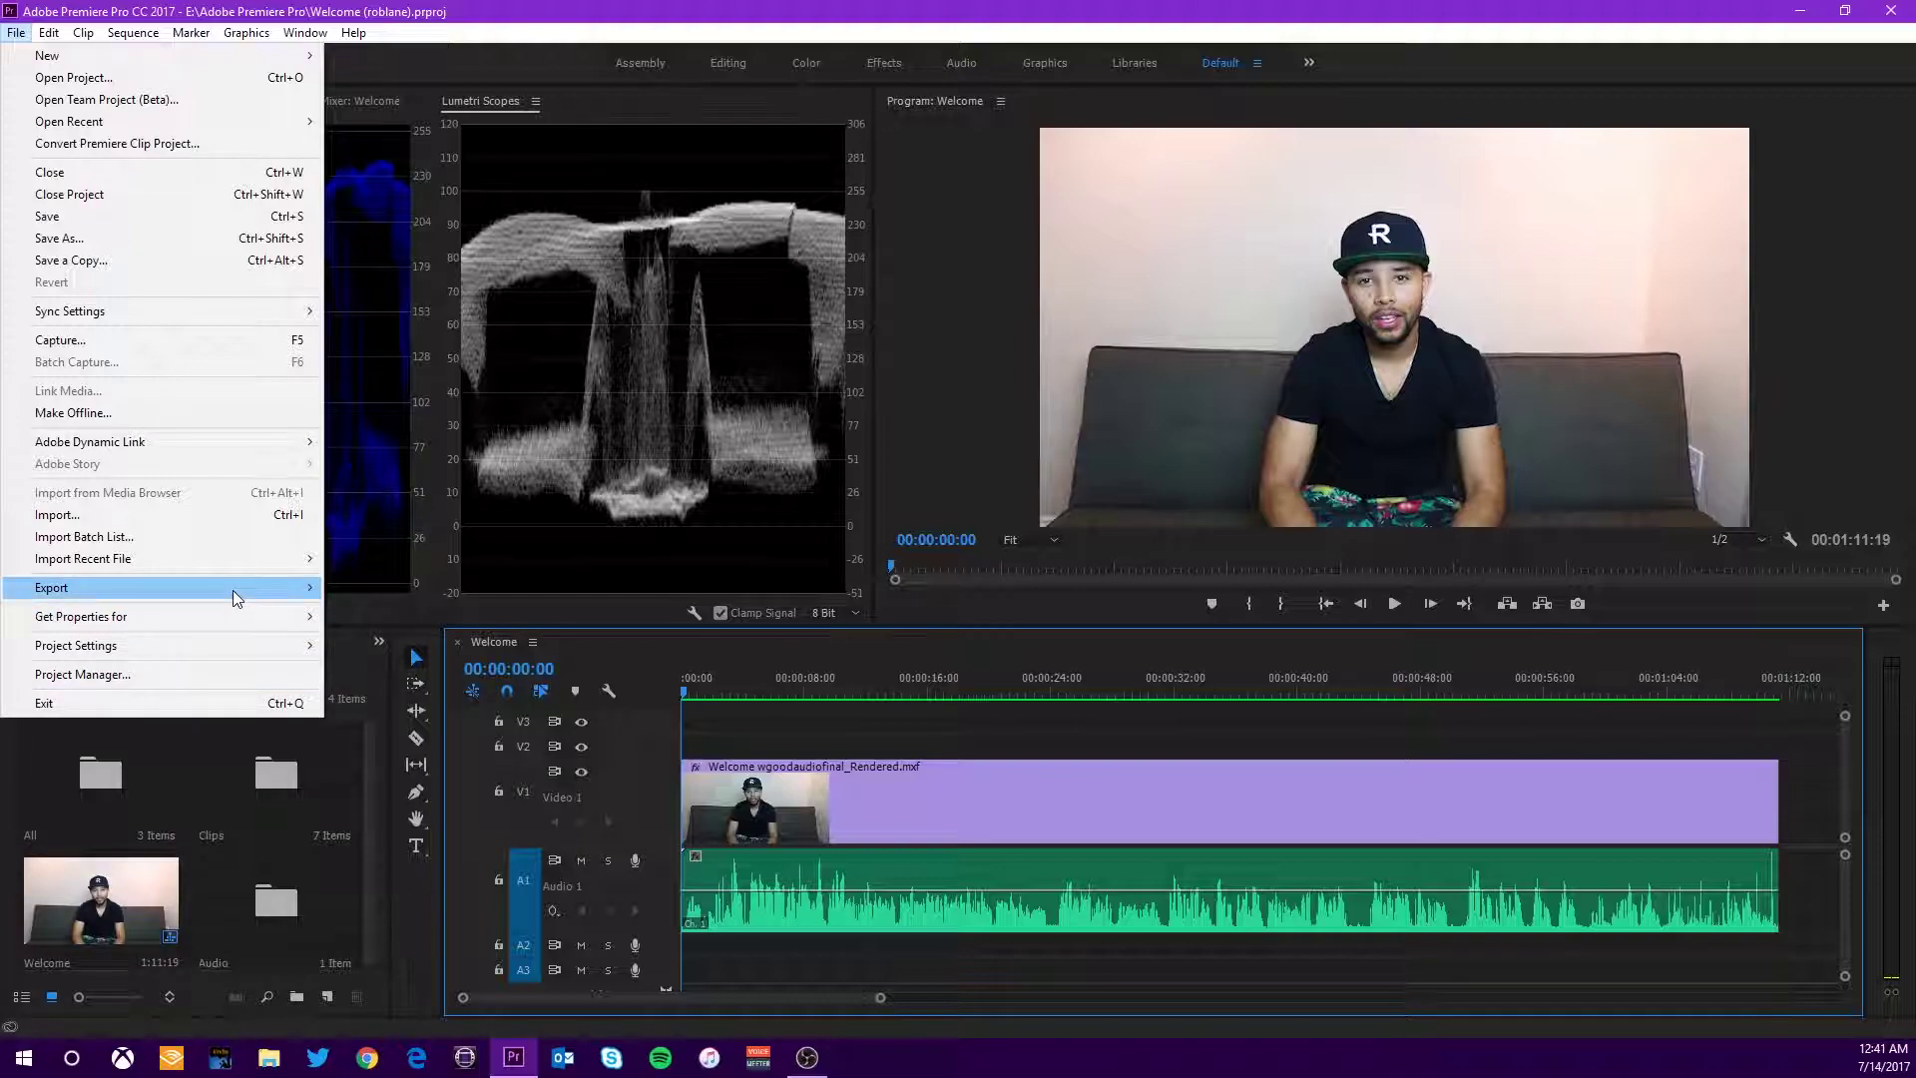
mouse_move(231, 589)
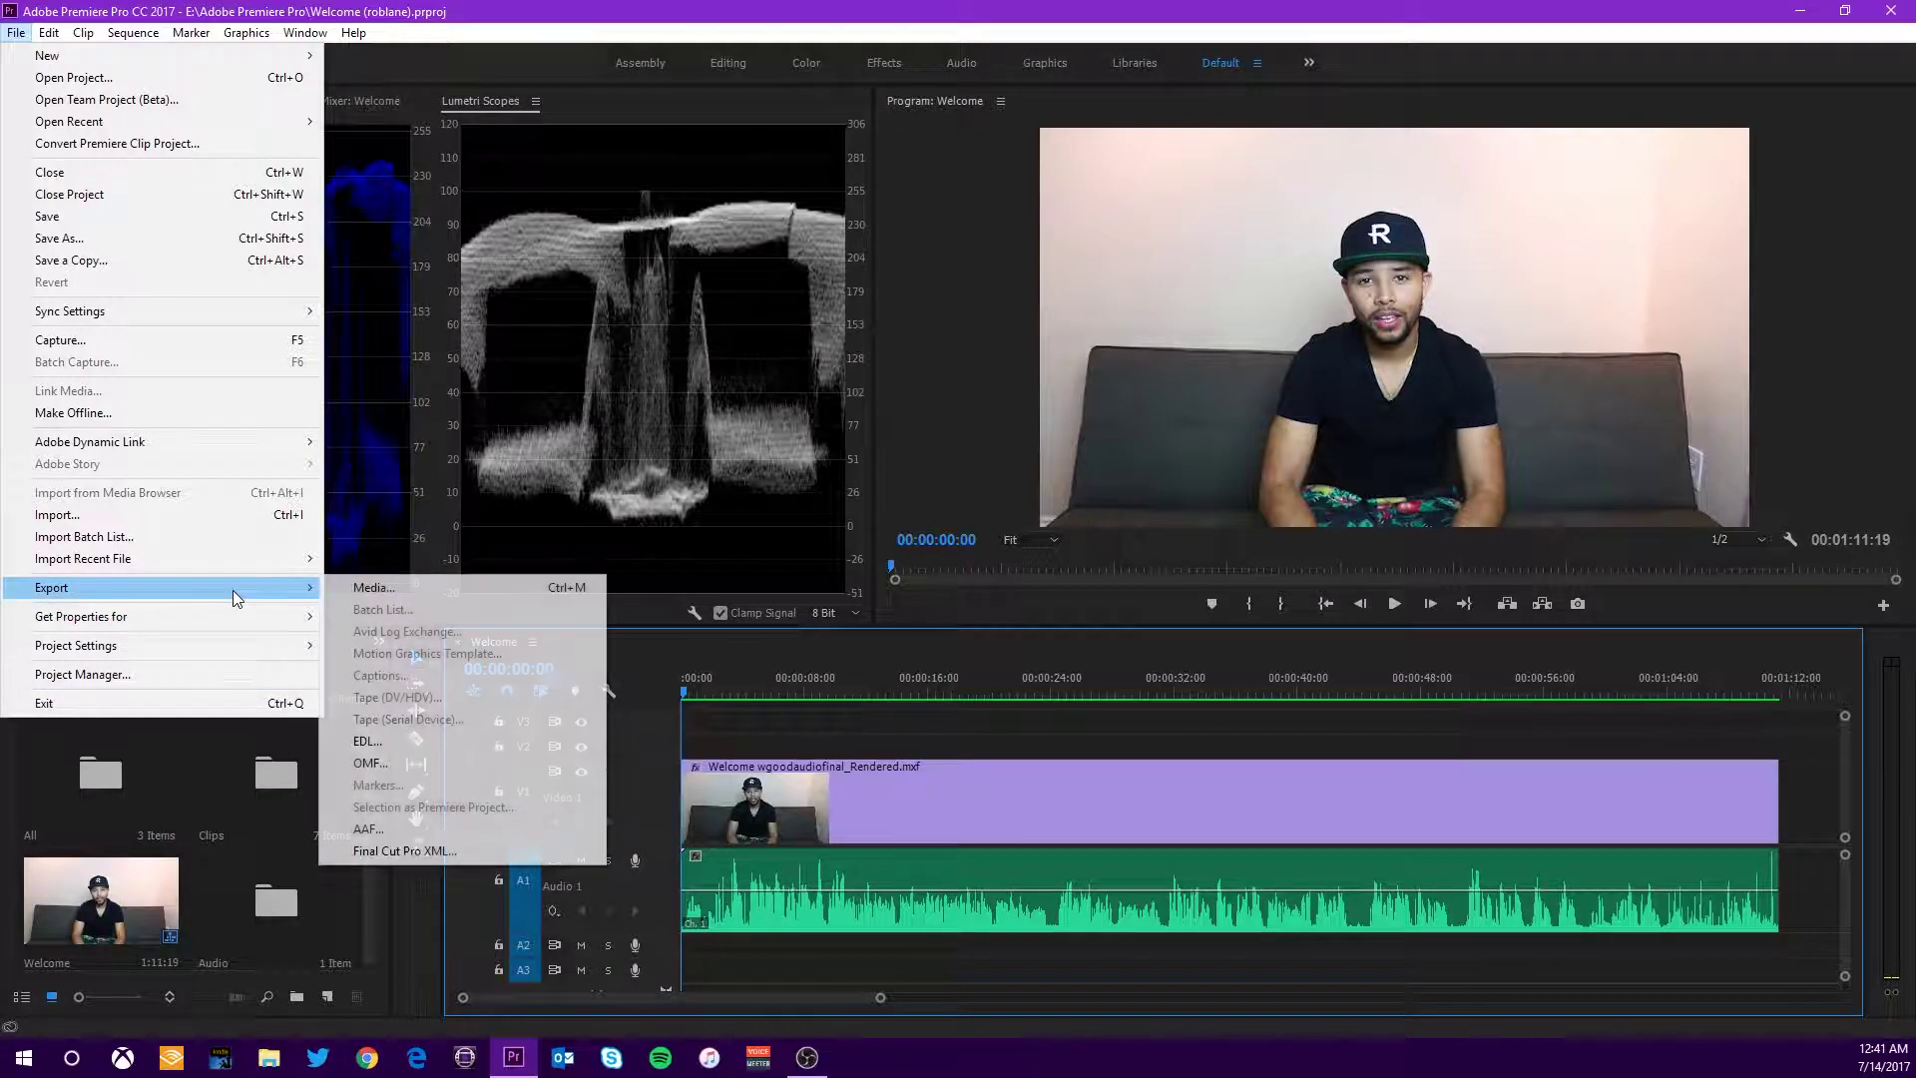
left_click(365, 590)
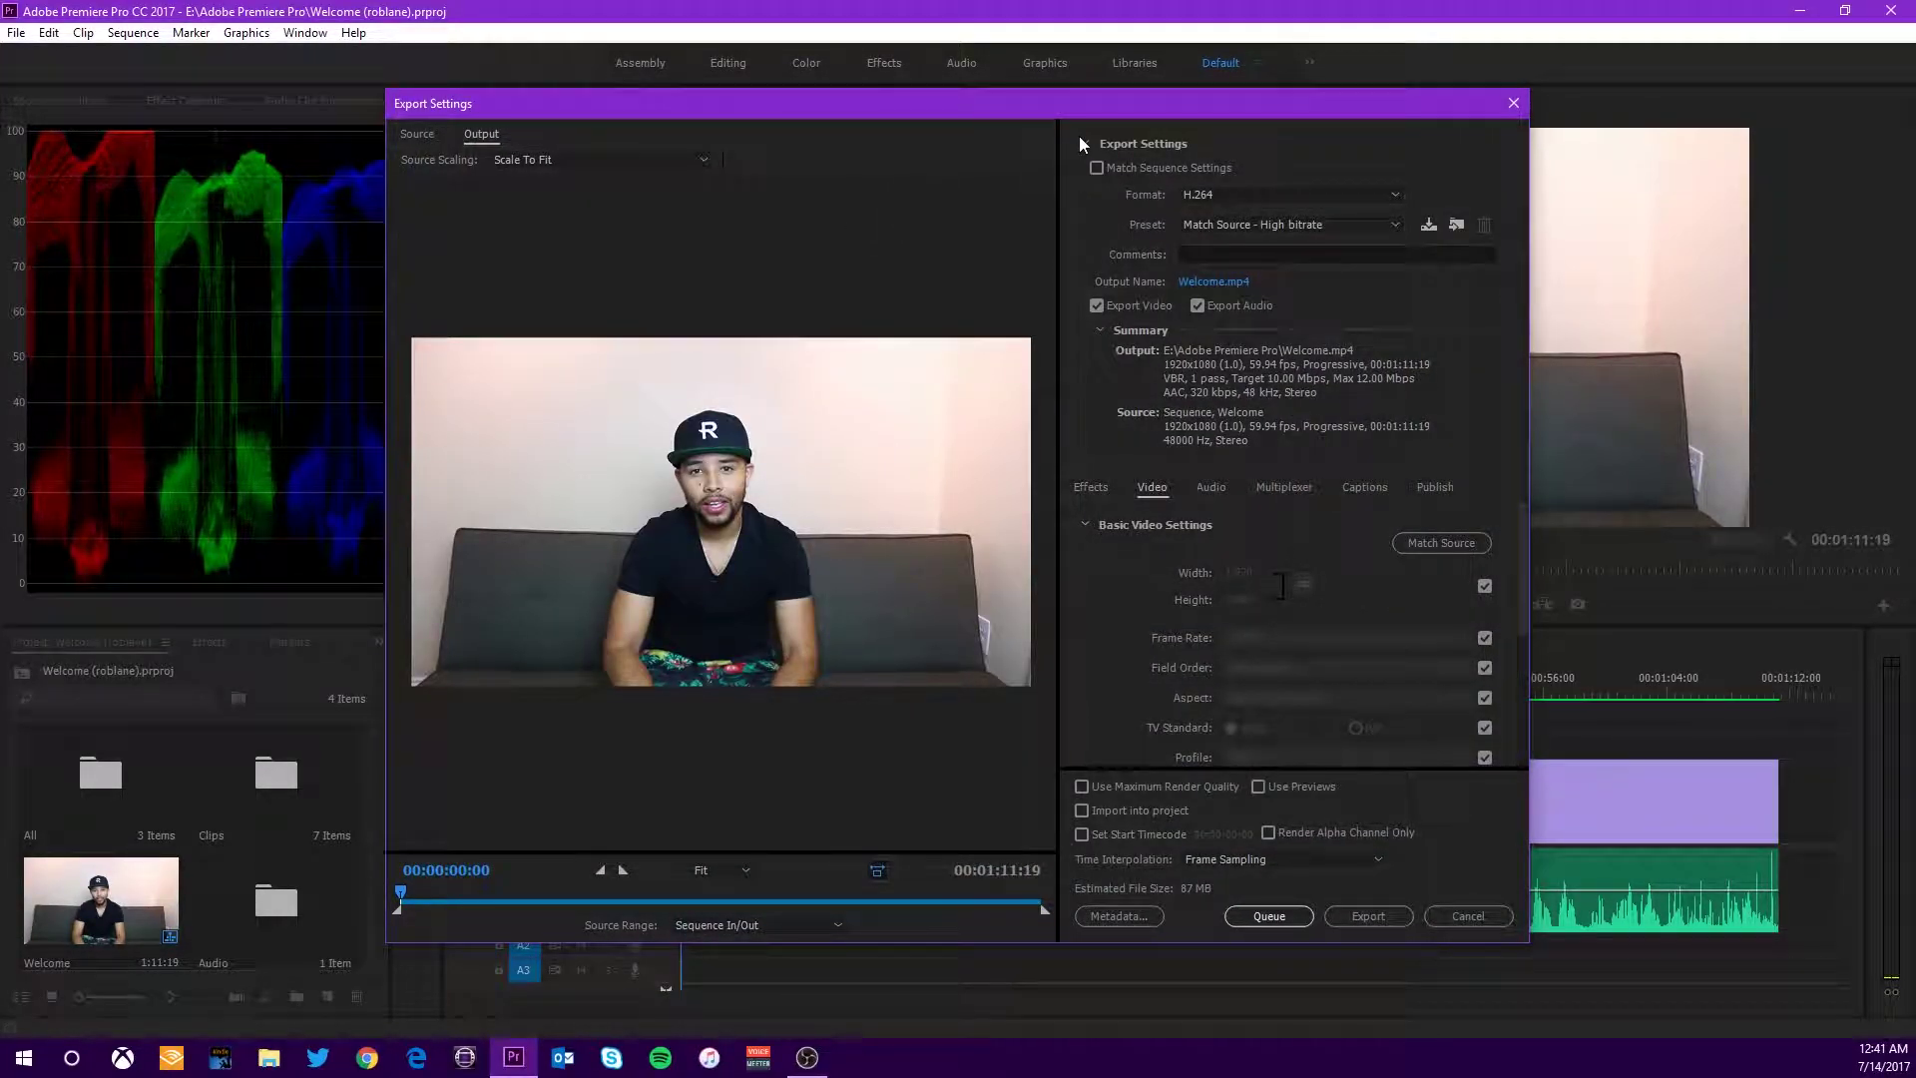
Set the export format to H.264 and choose the Custom preset.
left_click(1265, 196)
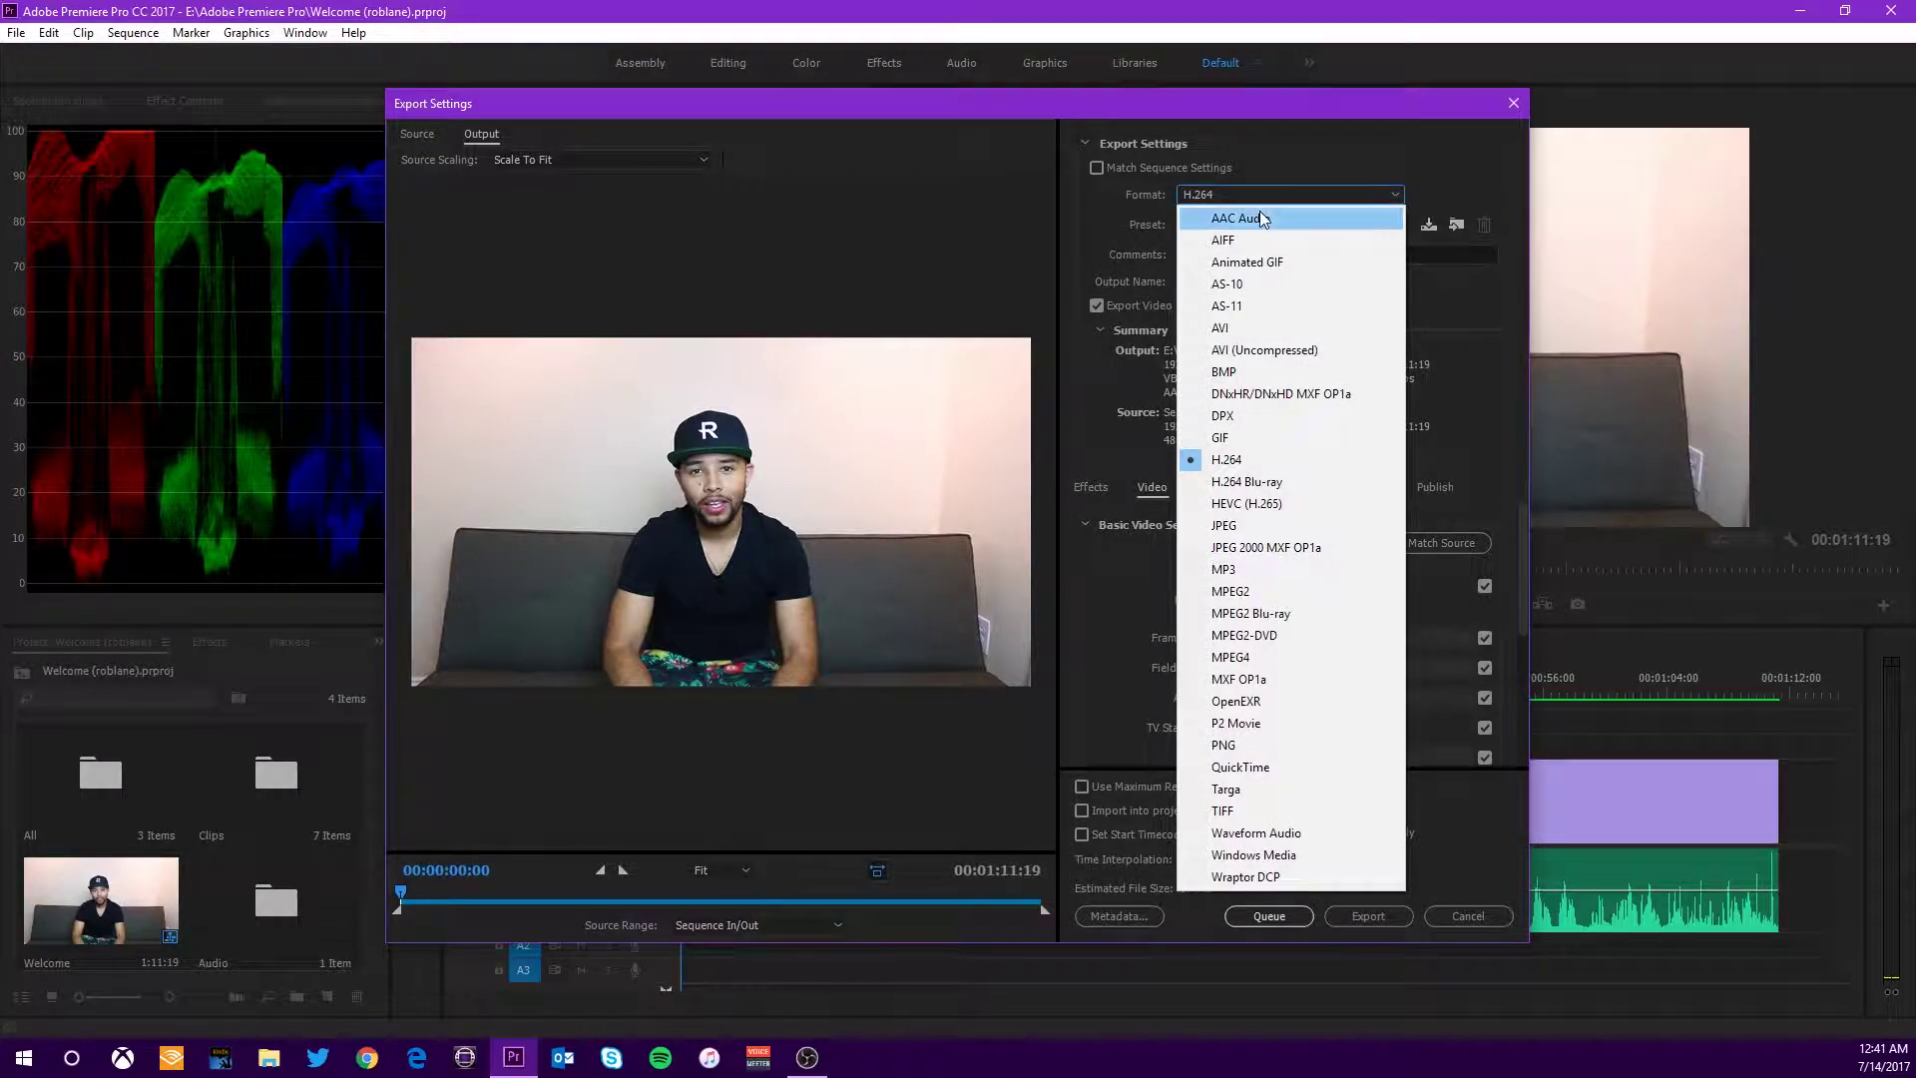
left_click(1259, 216)
left_click(1251, 195)
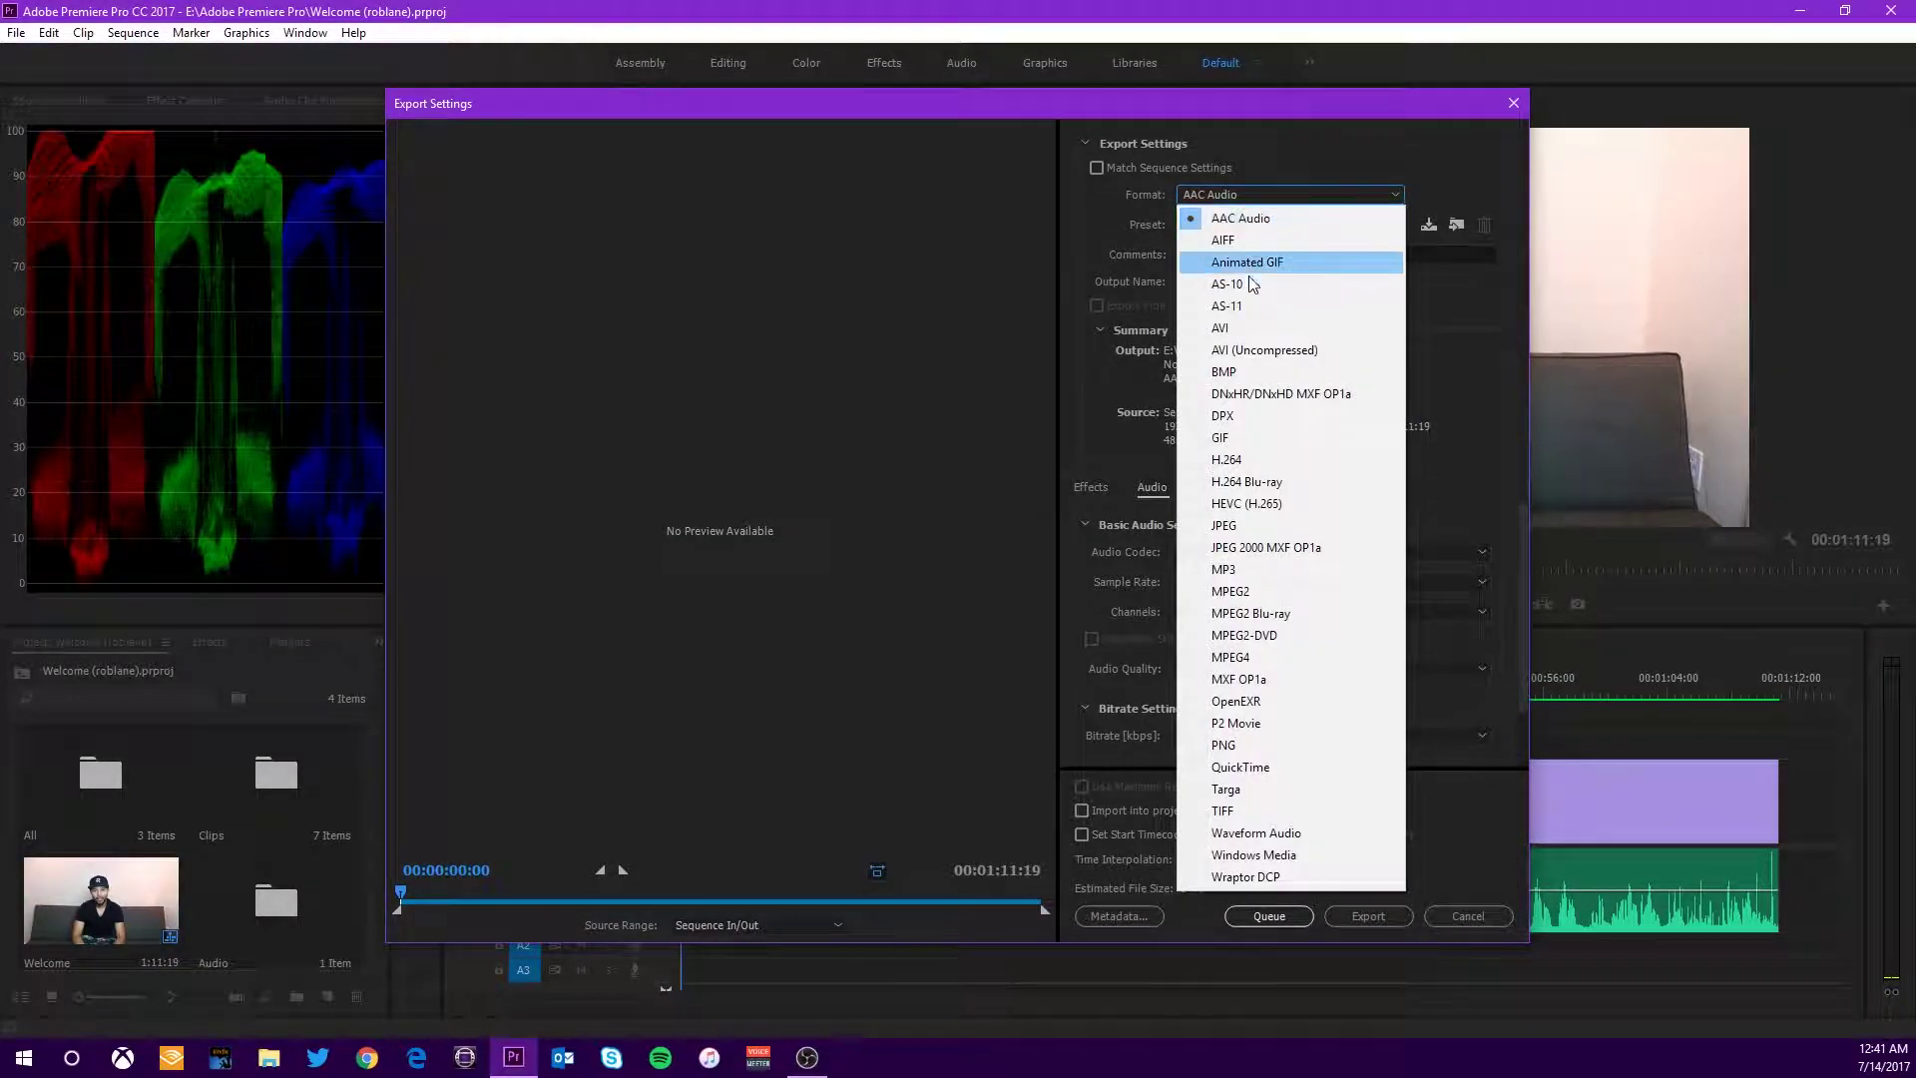
left_click(1259, 459)
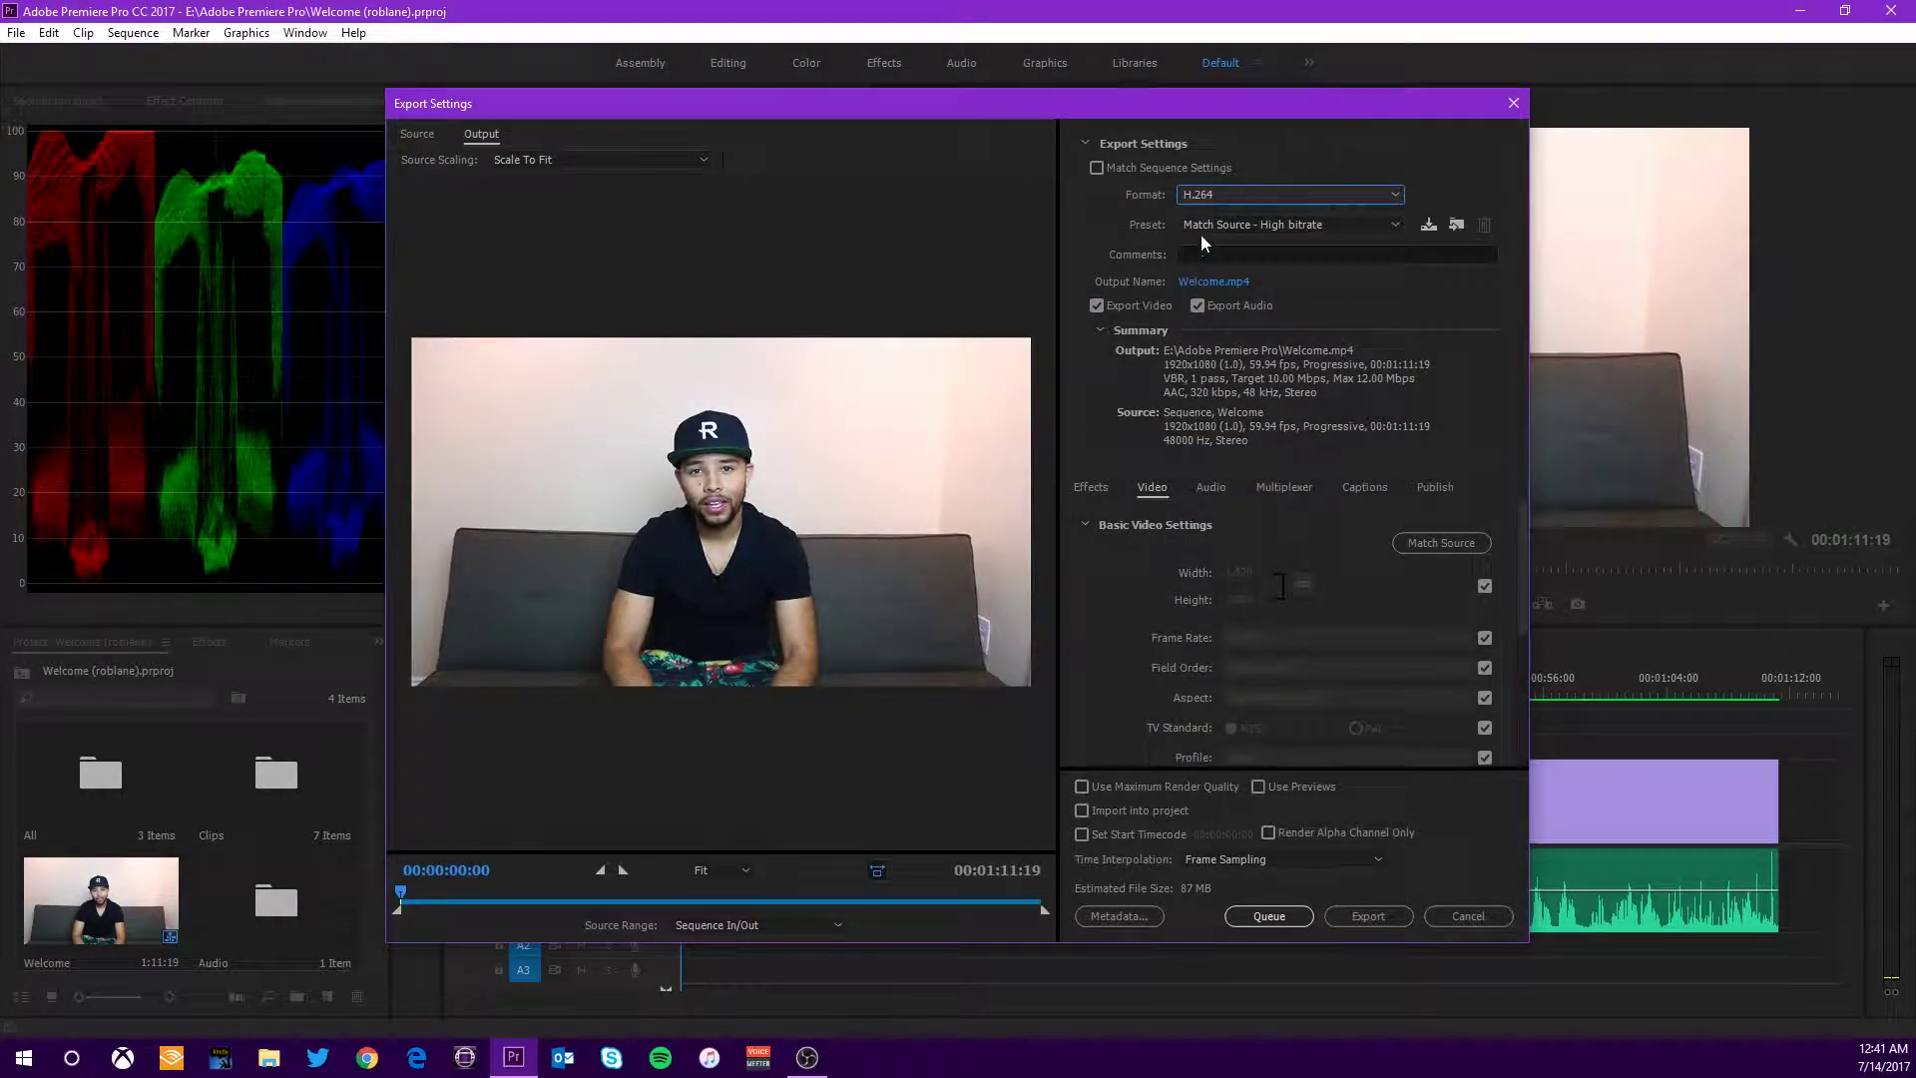
left_click(1388, 223)
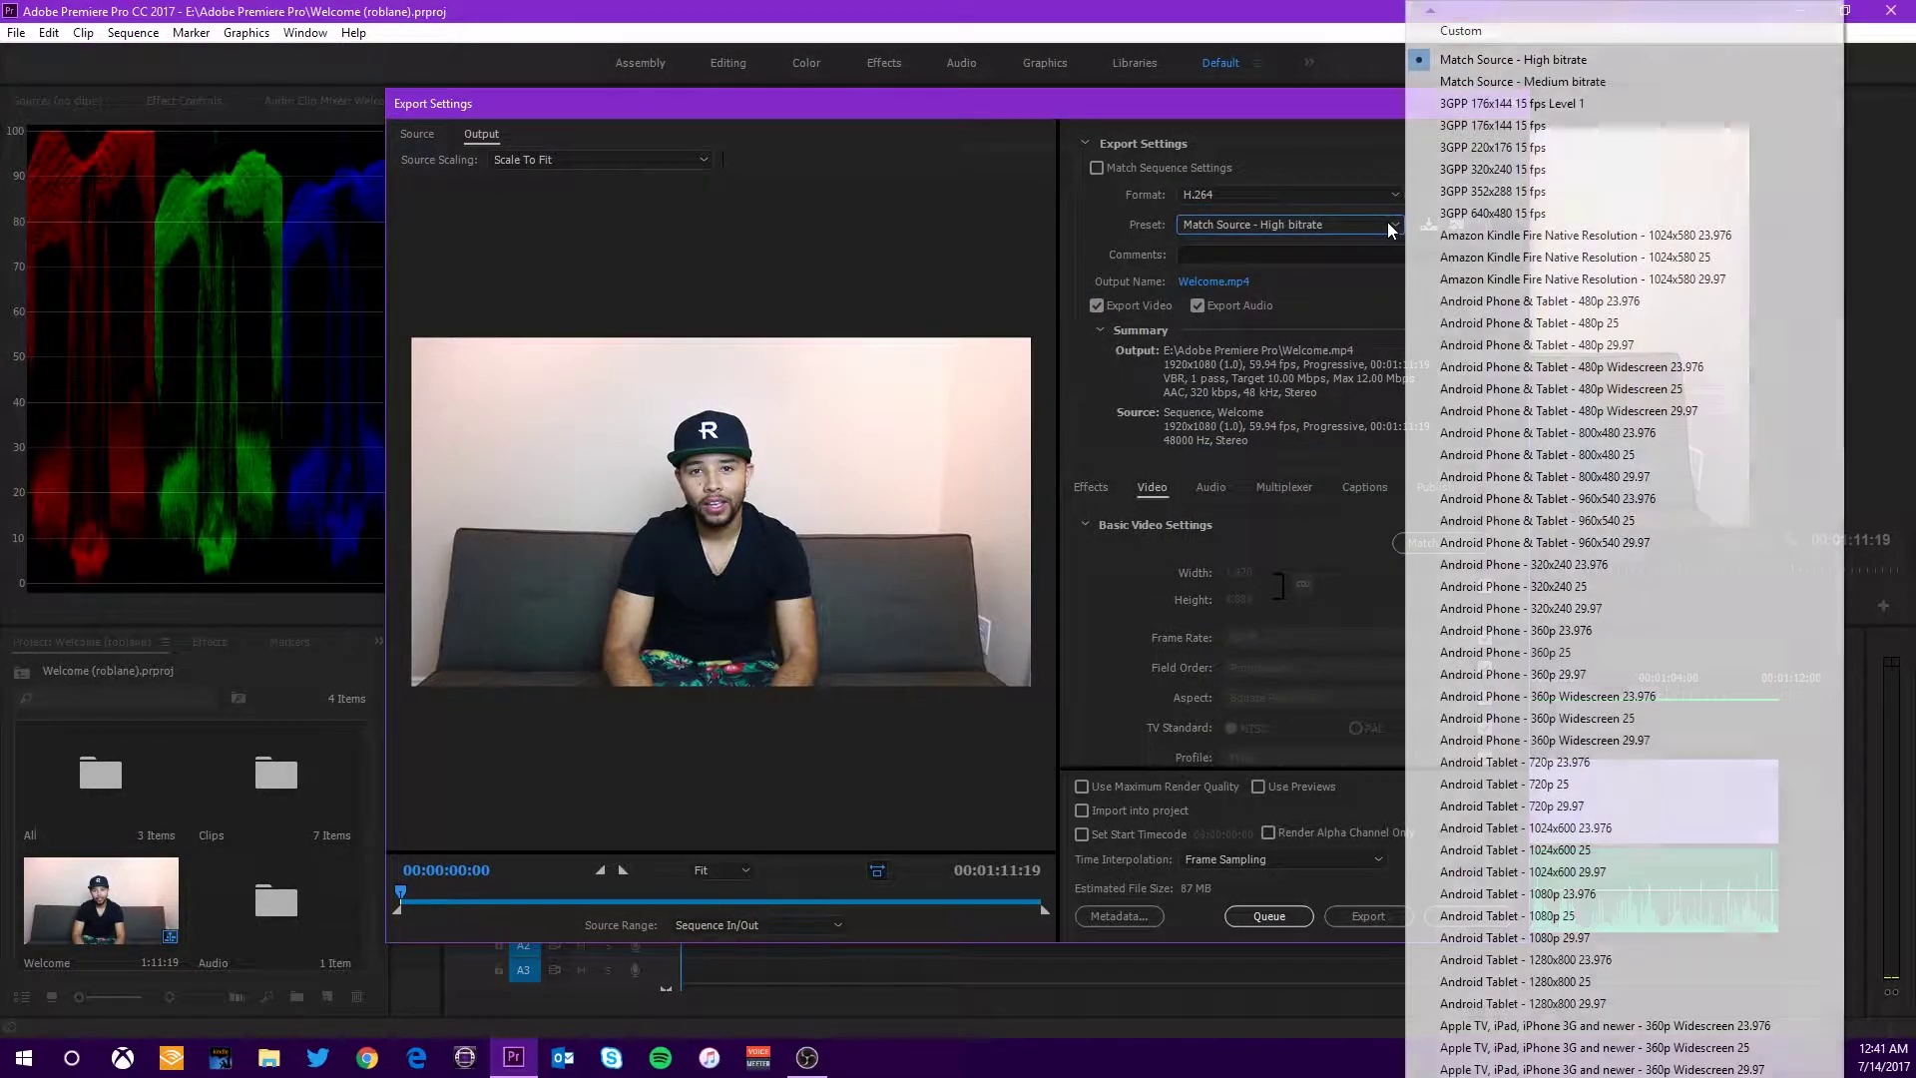
left_click(1462, 31)
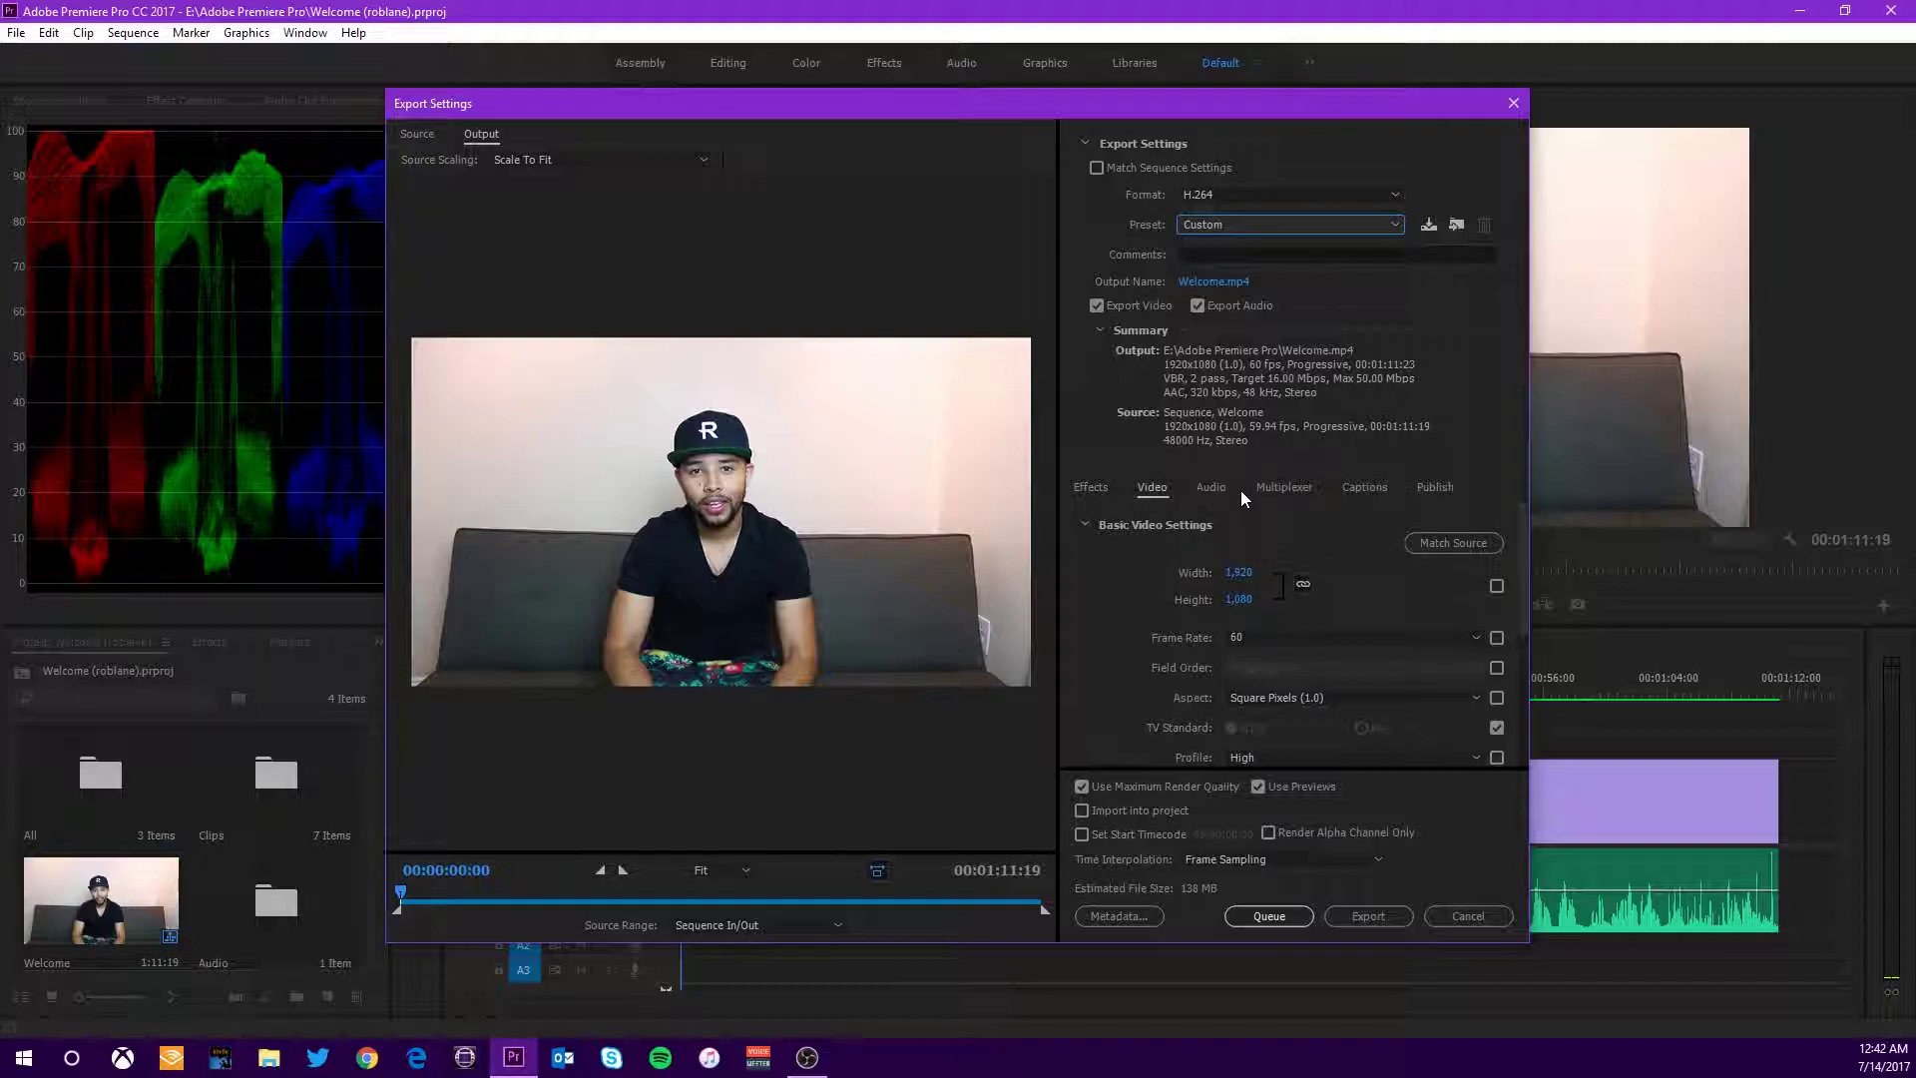
Set the export frame rate to 60 fps in the basic video settings.
left_click_drag(1522, 537, 1521, 556)
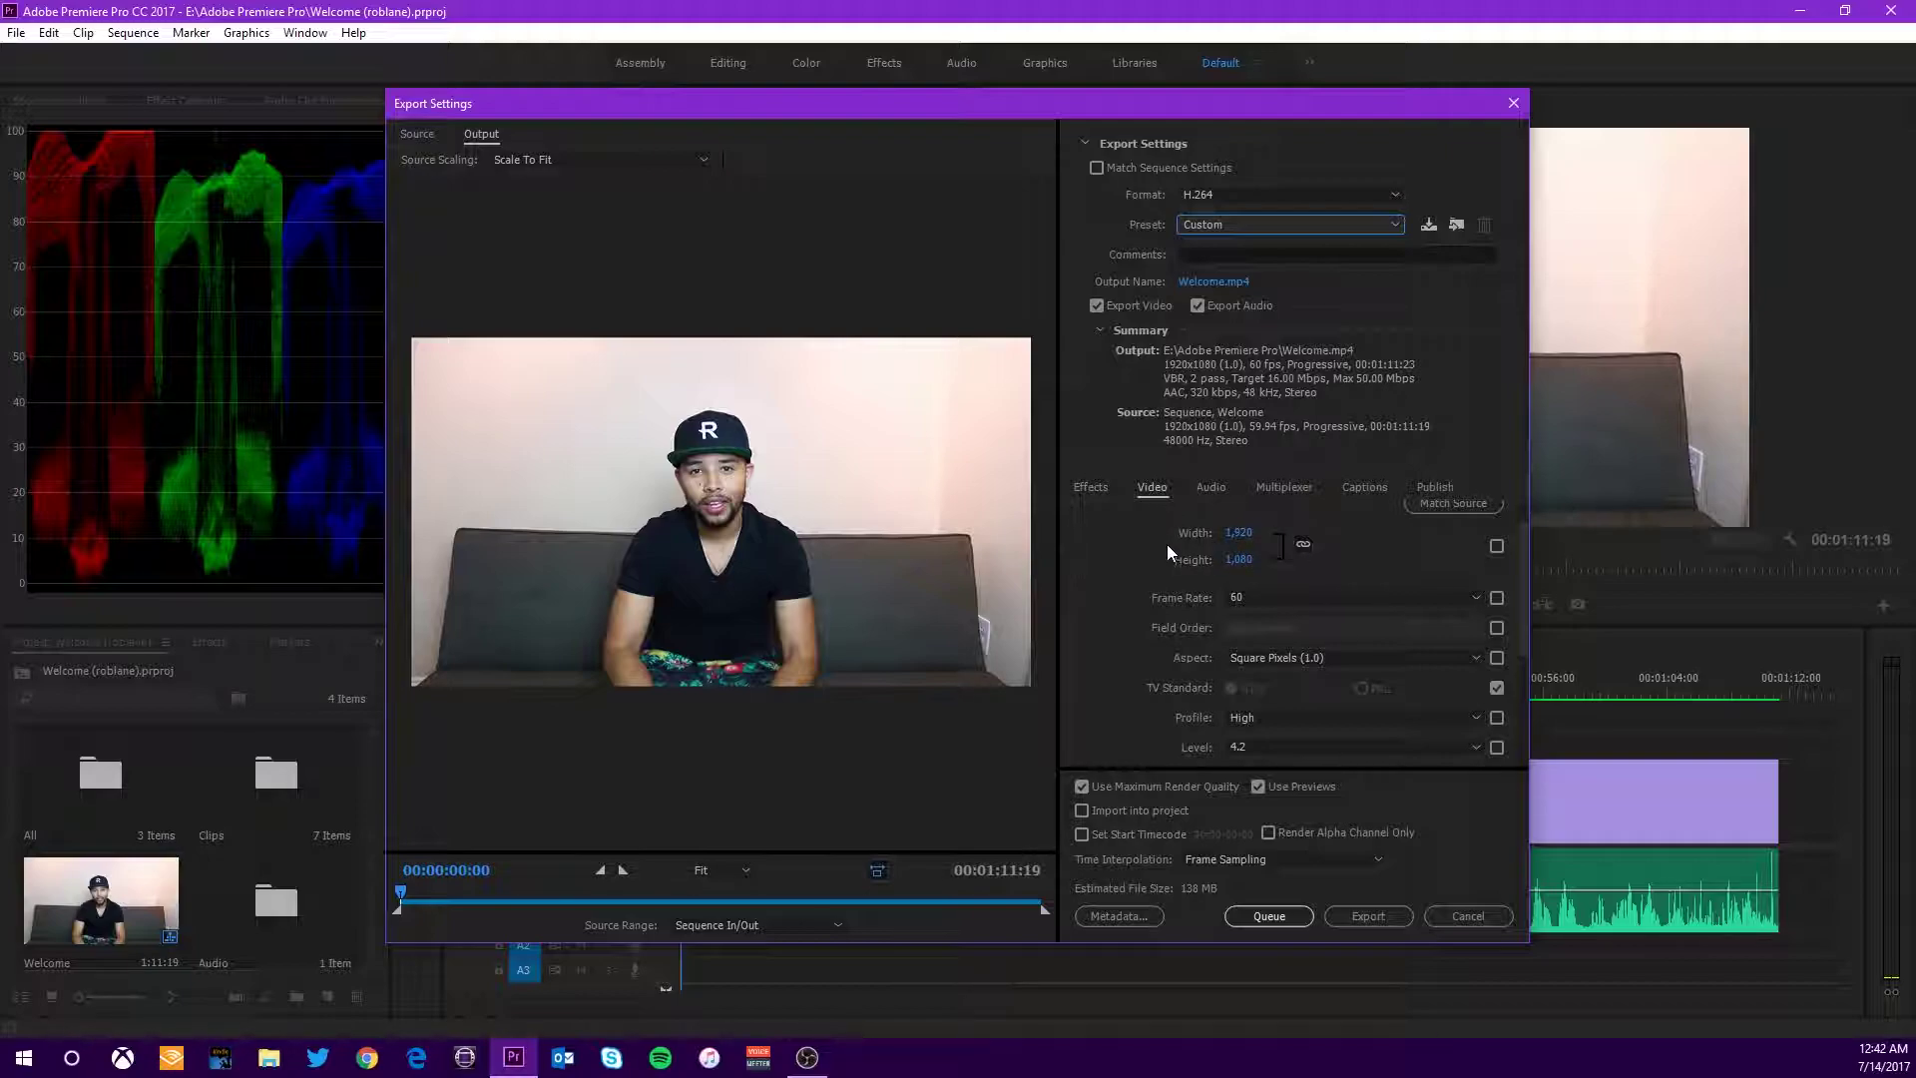
left_click(1475, 596)
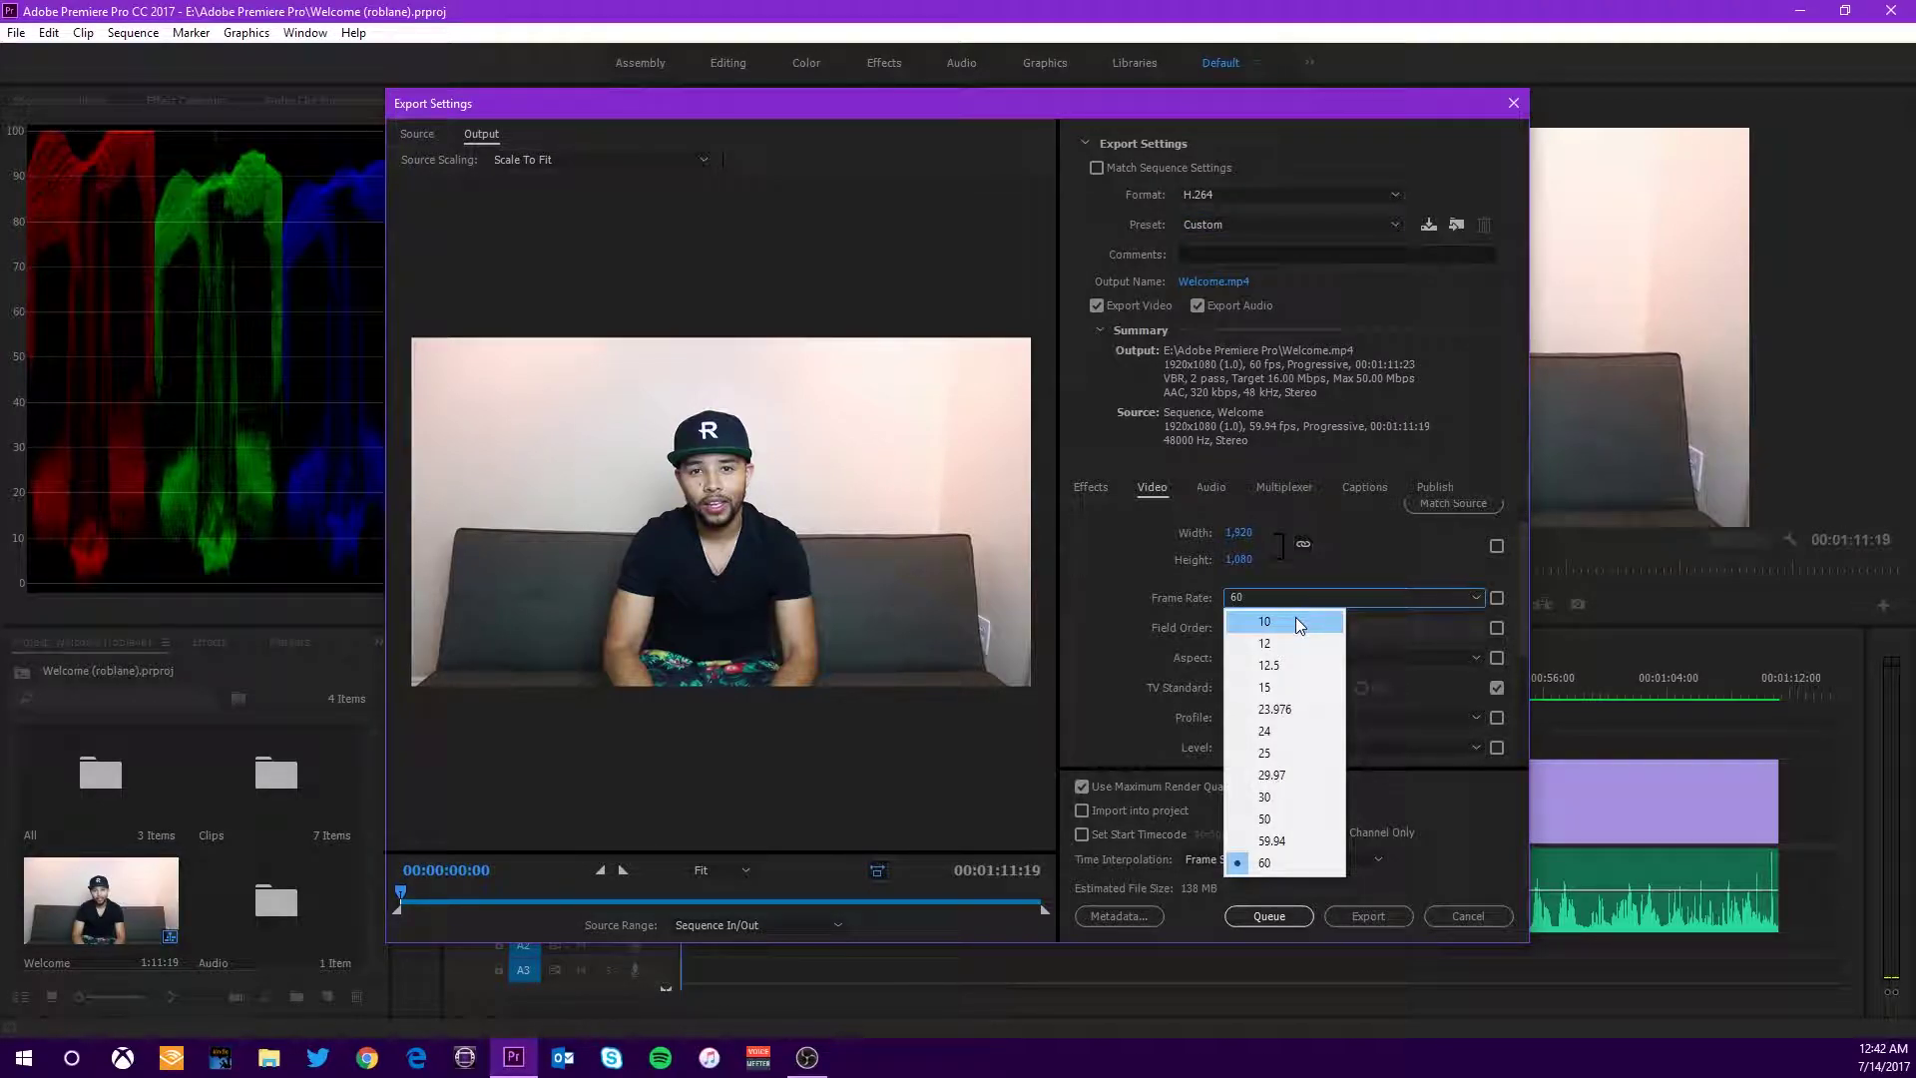
left_click(1267, 862)
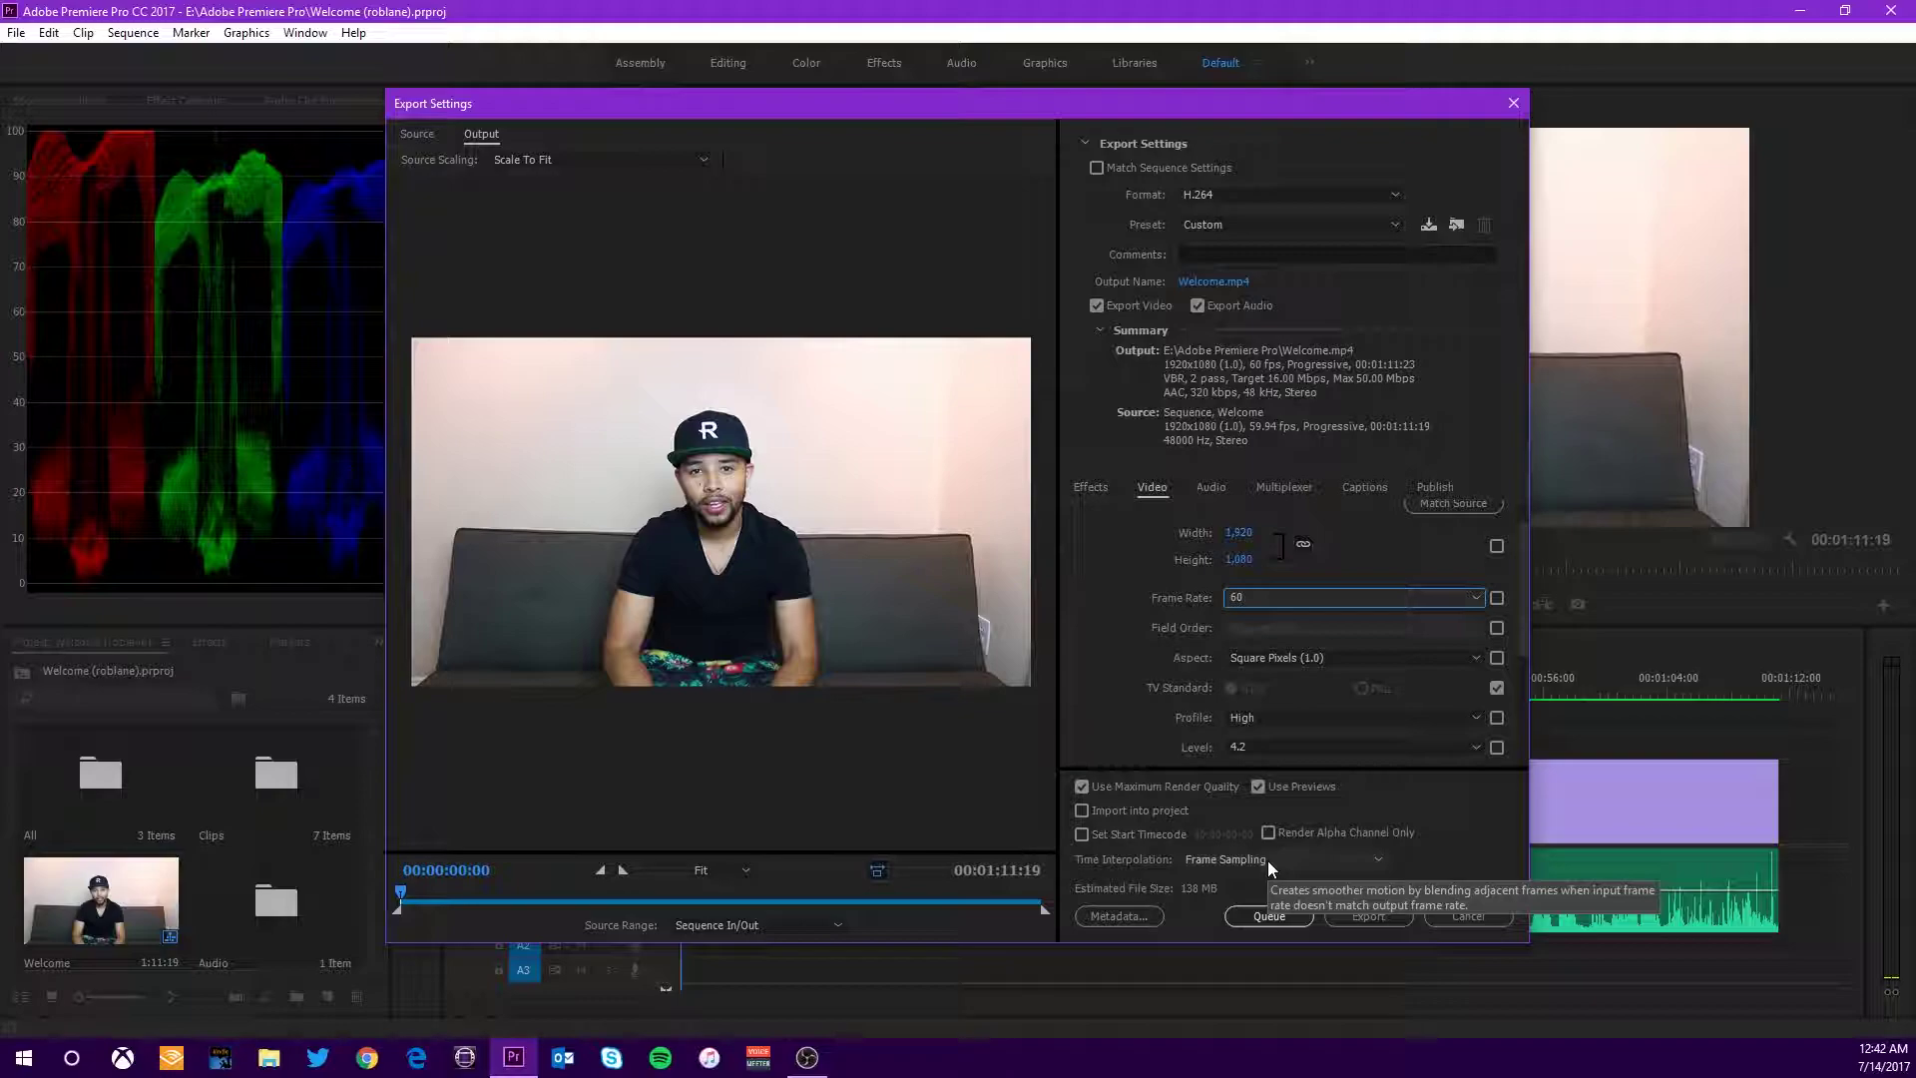
left_click(1290, 596)
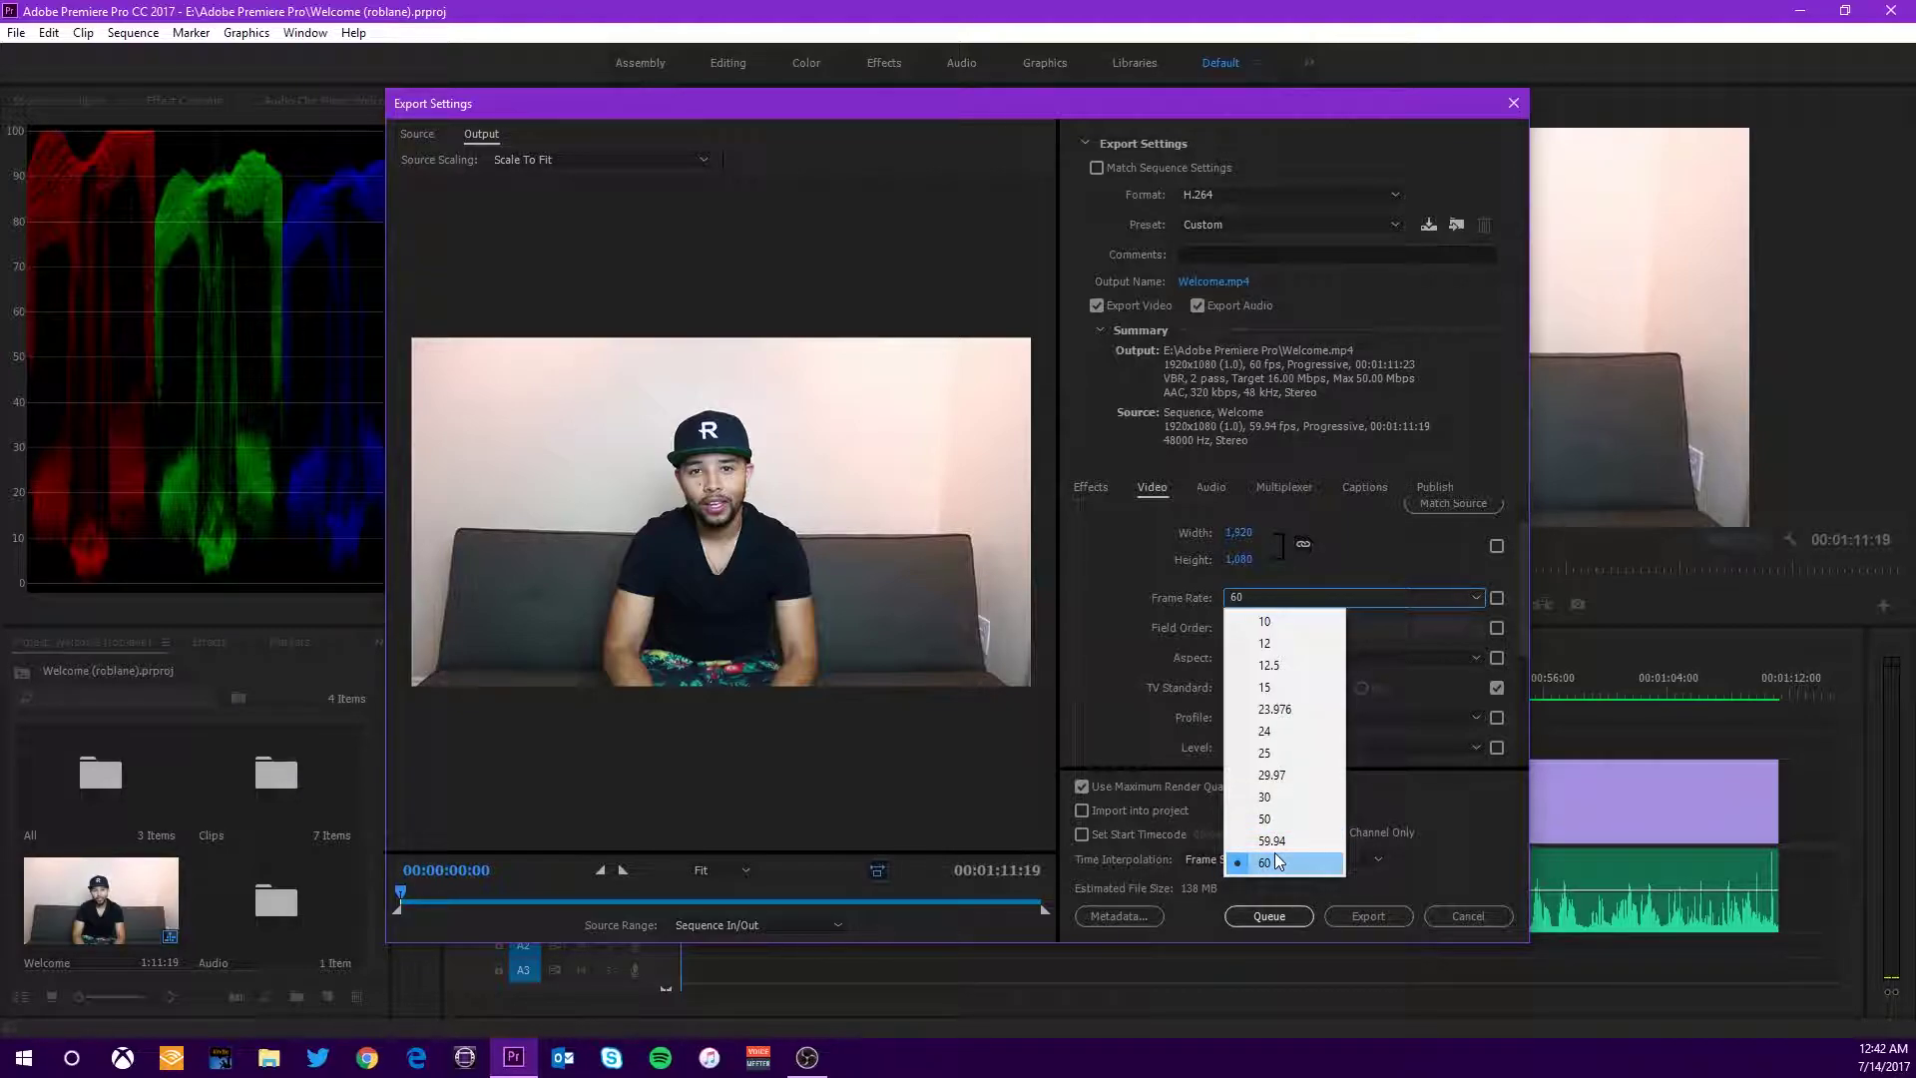
left_click(1110, 597)
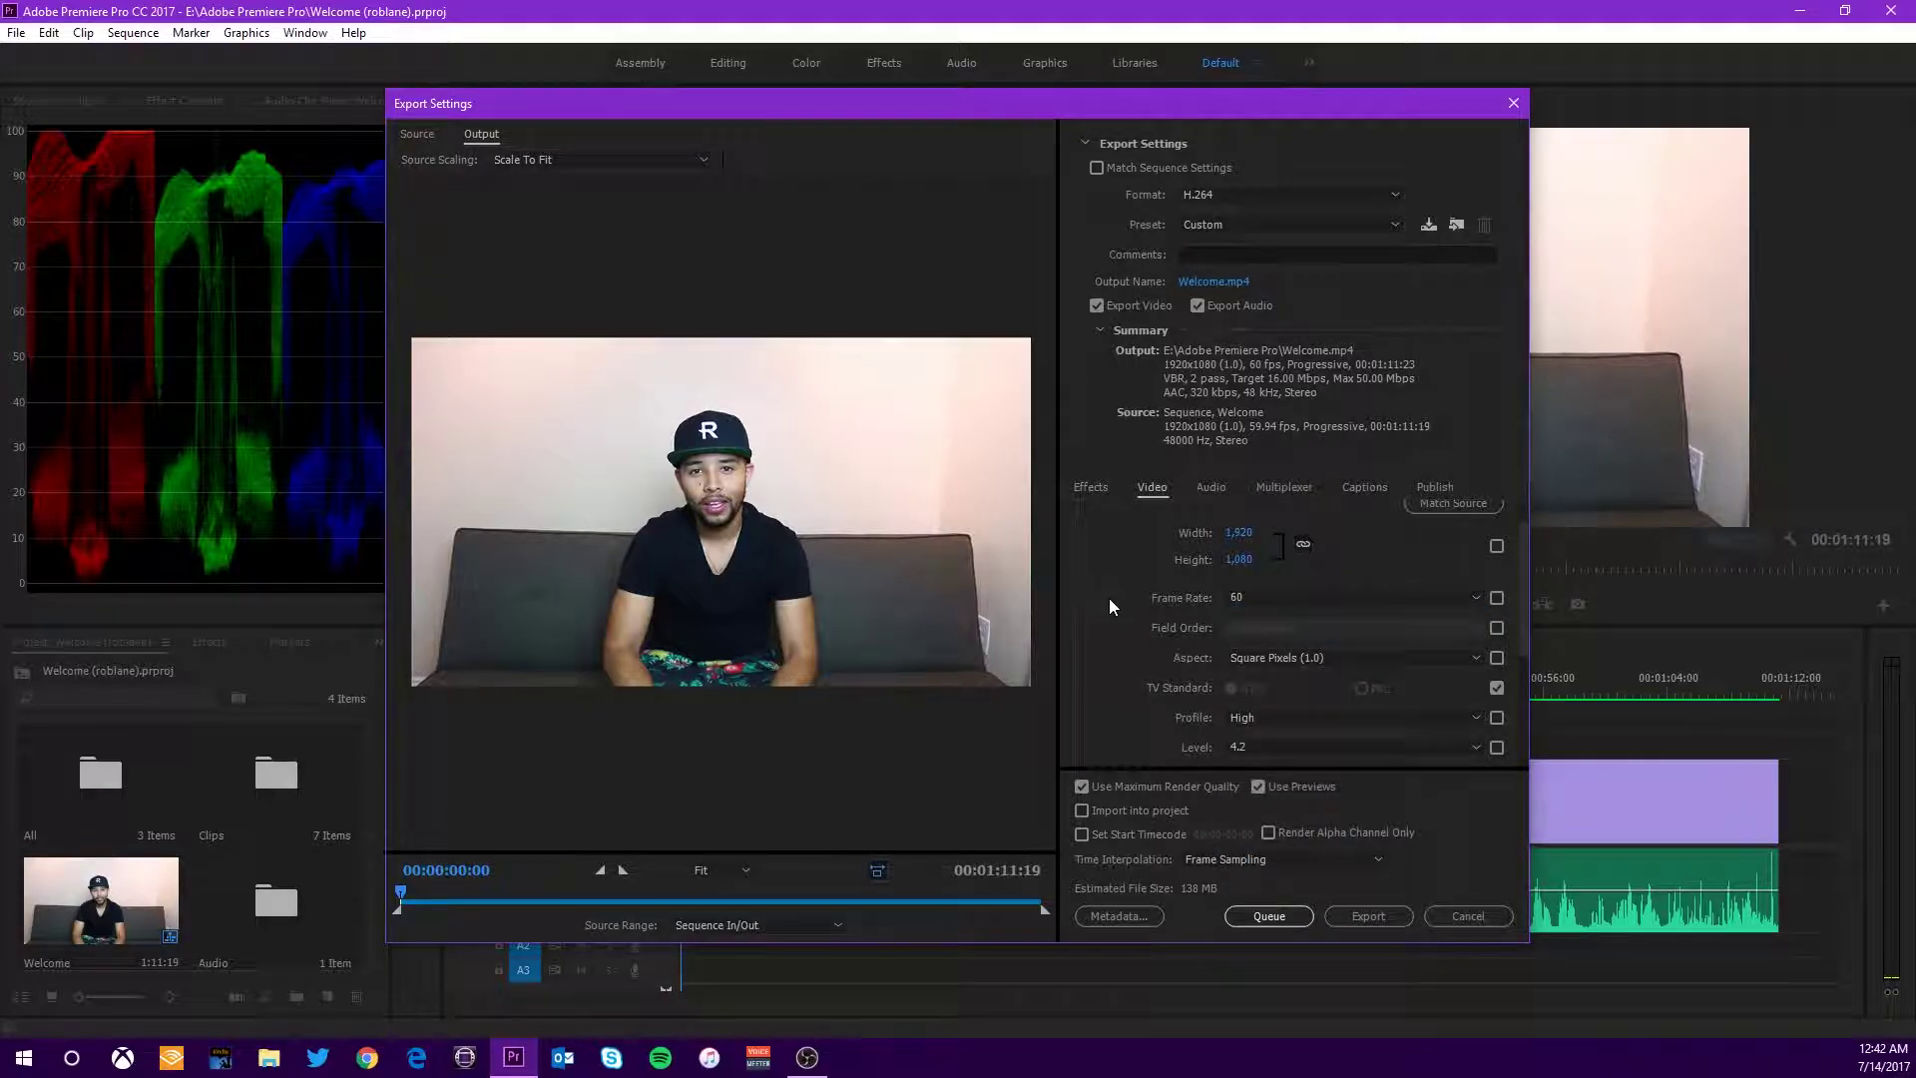
Set the export's pixel aspect to Square Pixels (1.0).
left_click_drag(1521, 596, 1522, 630)
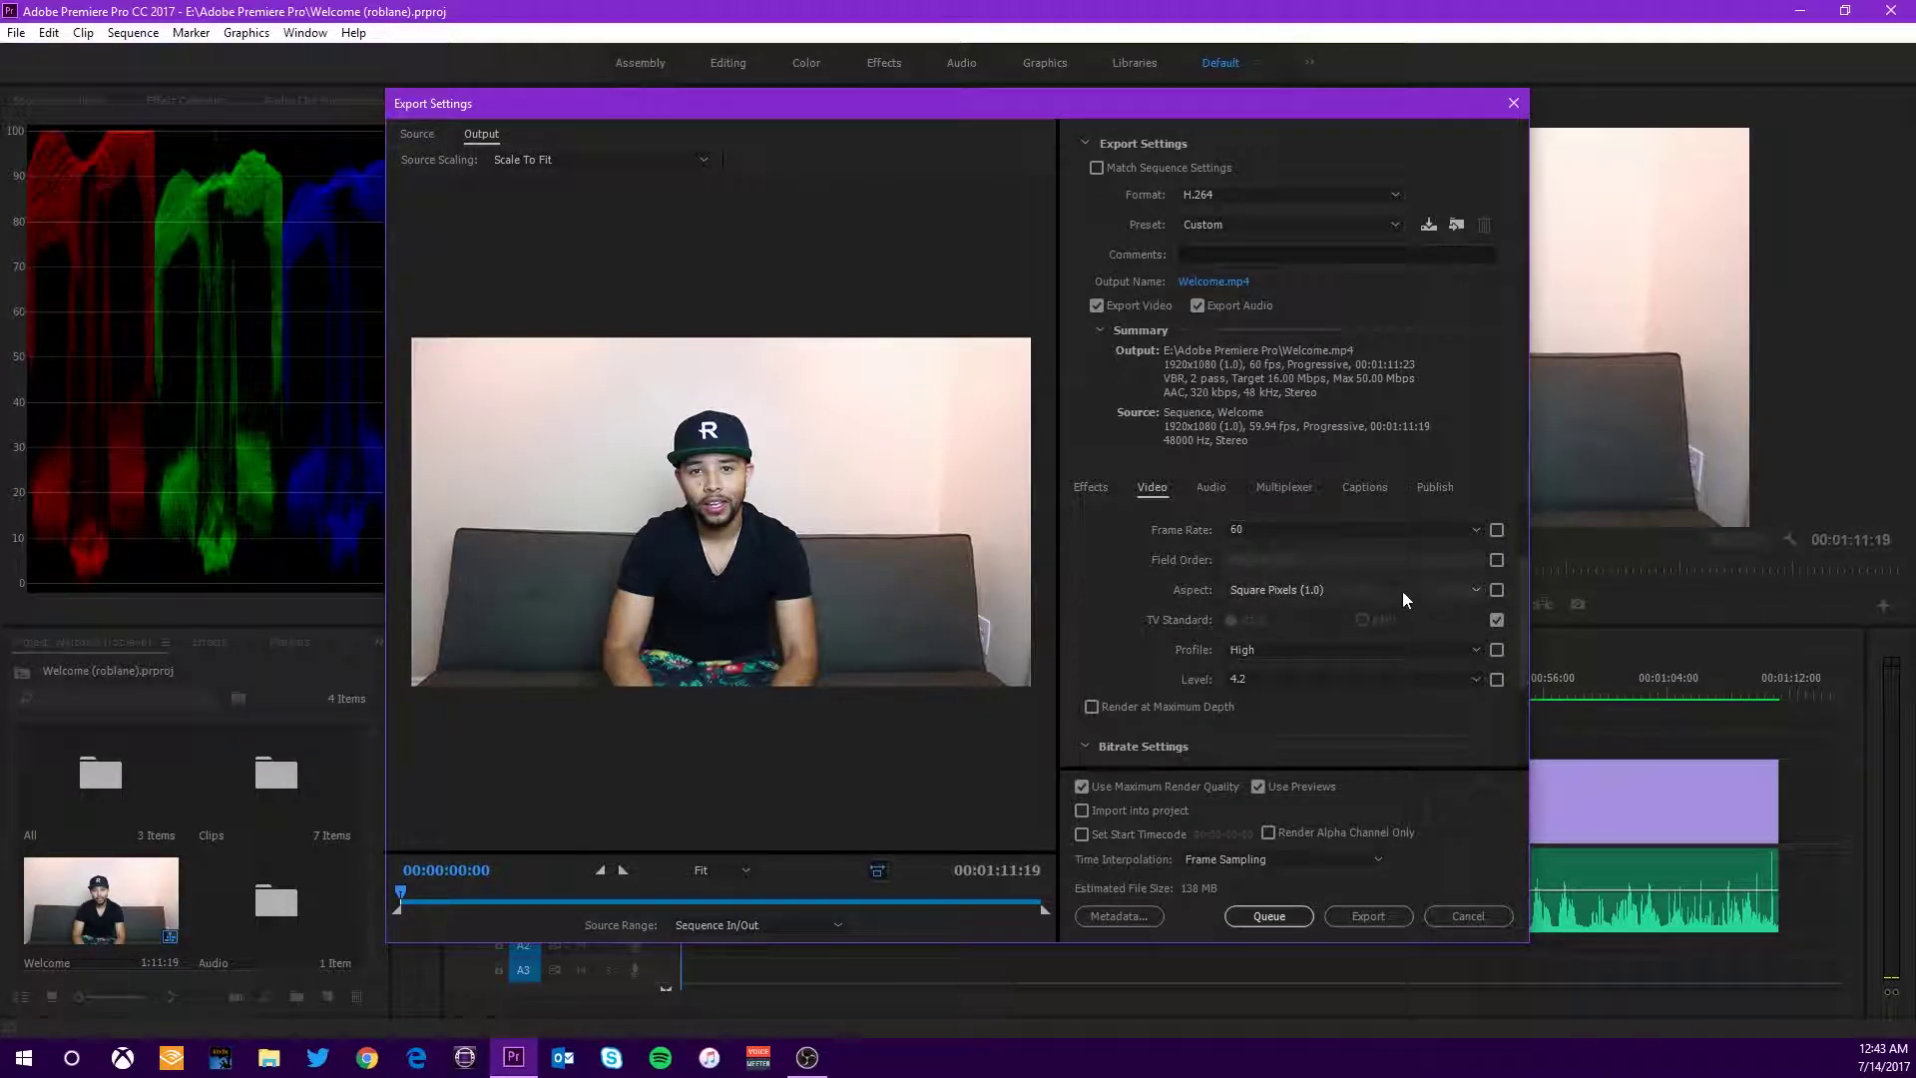
left_click(1375, 589)
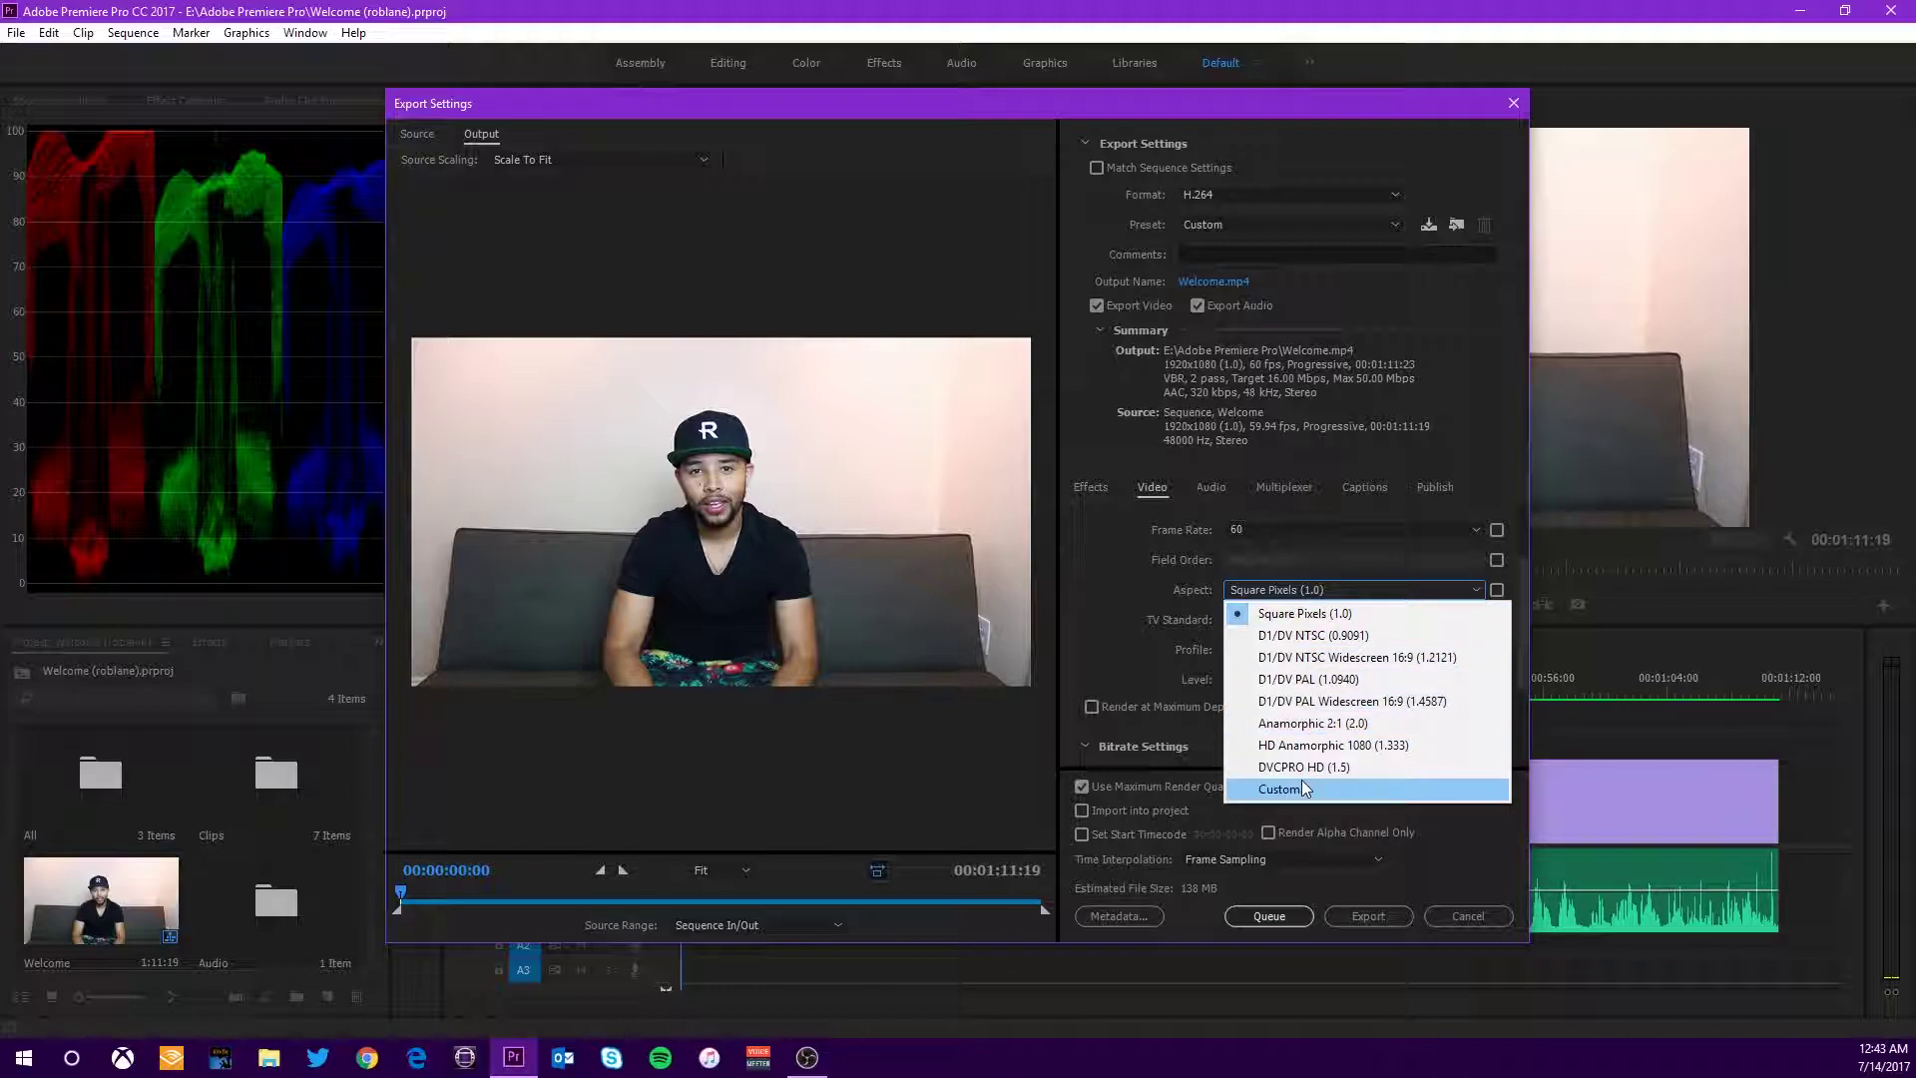
left_click(1301, 615)
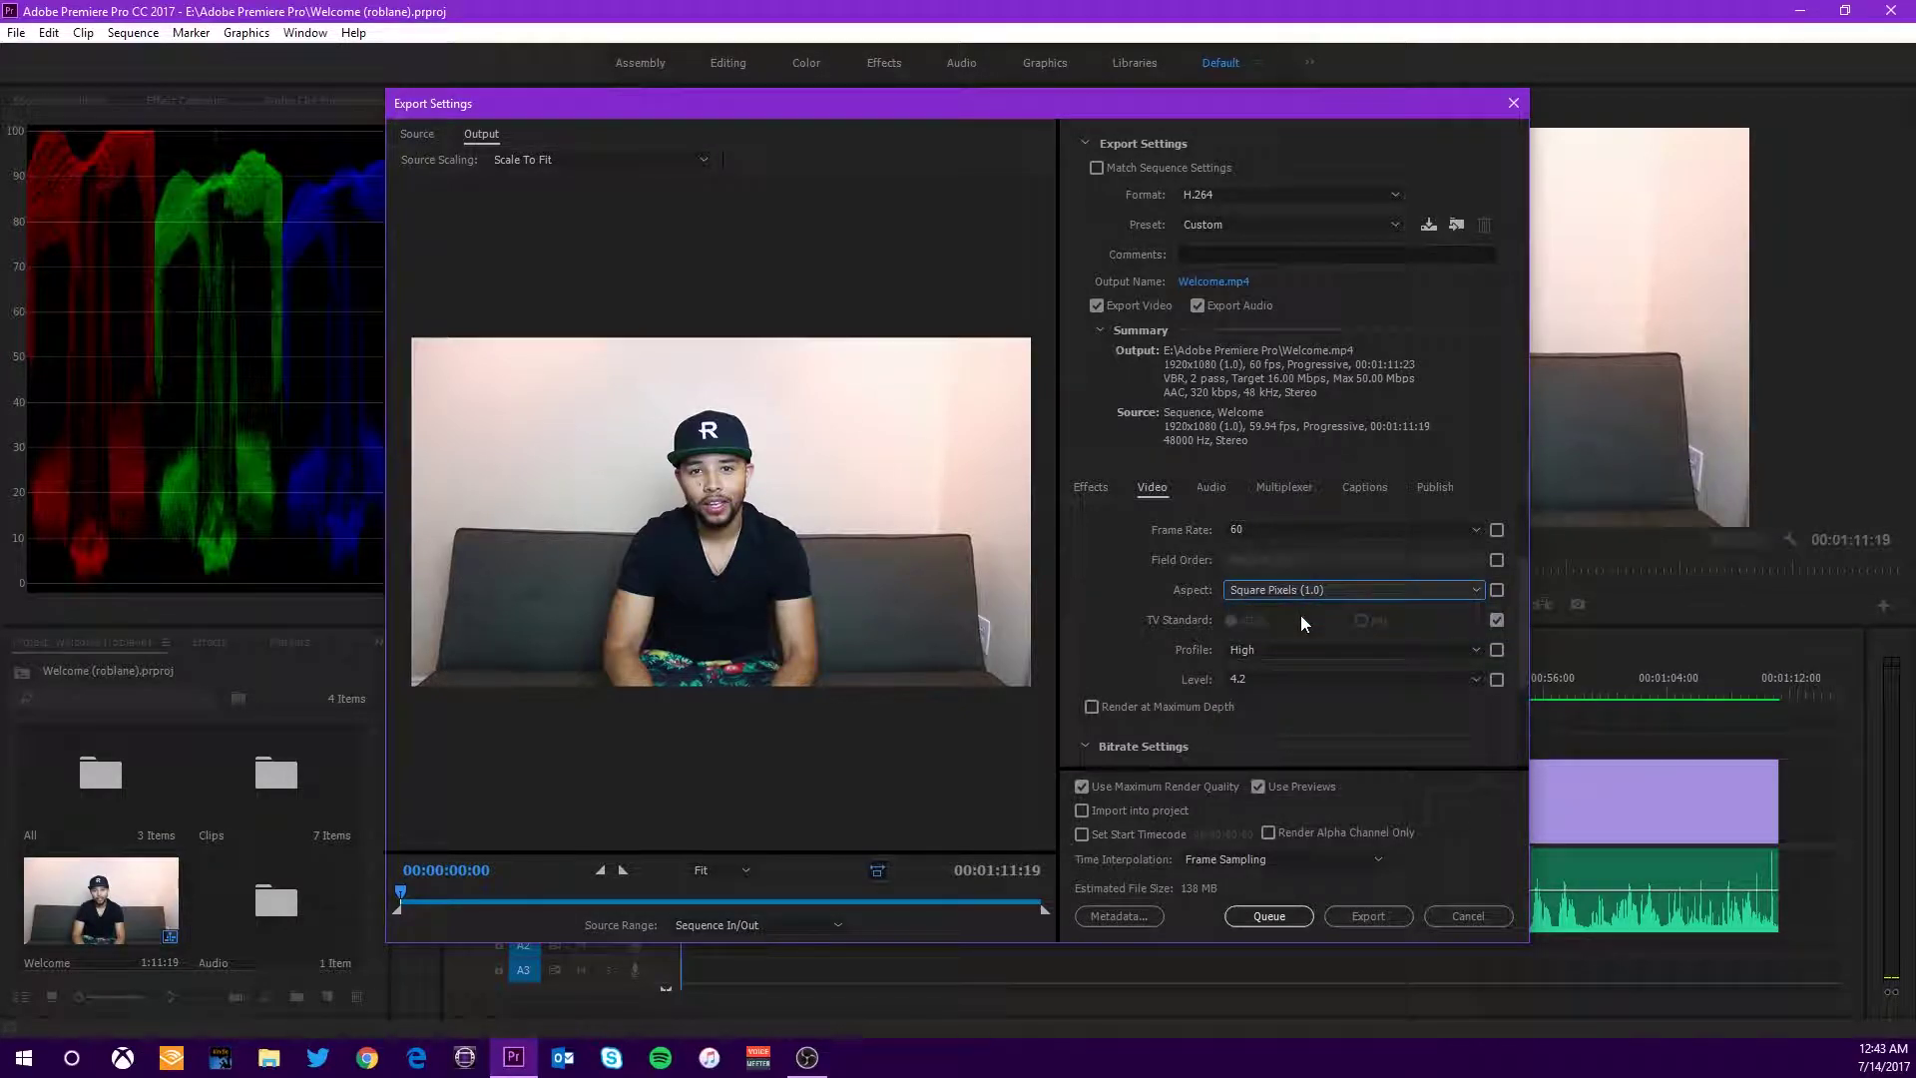
Set the video encoding profile to High and the level to 5.1.
left_click(1229, 649)
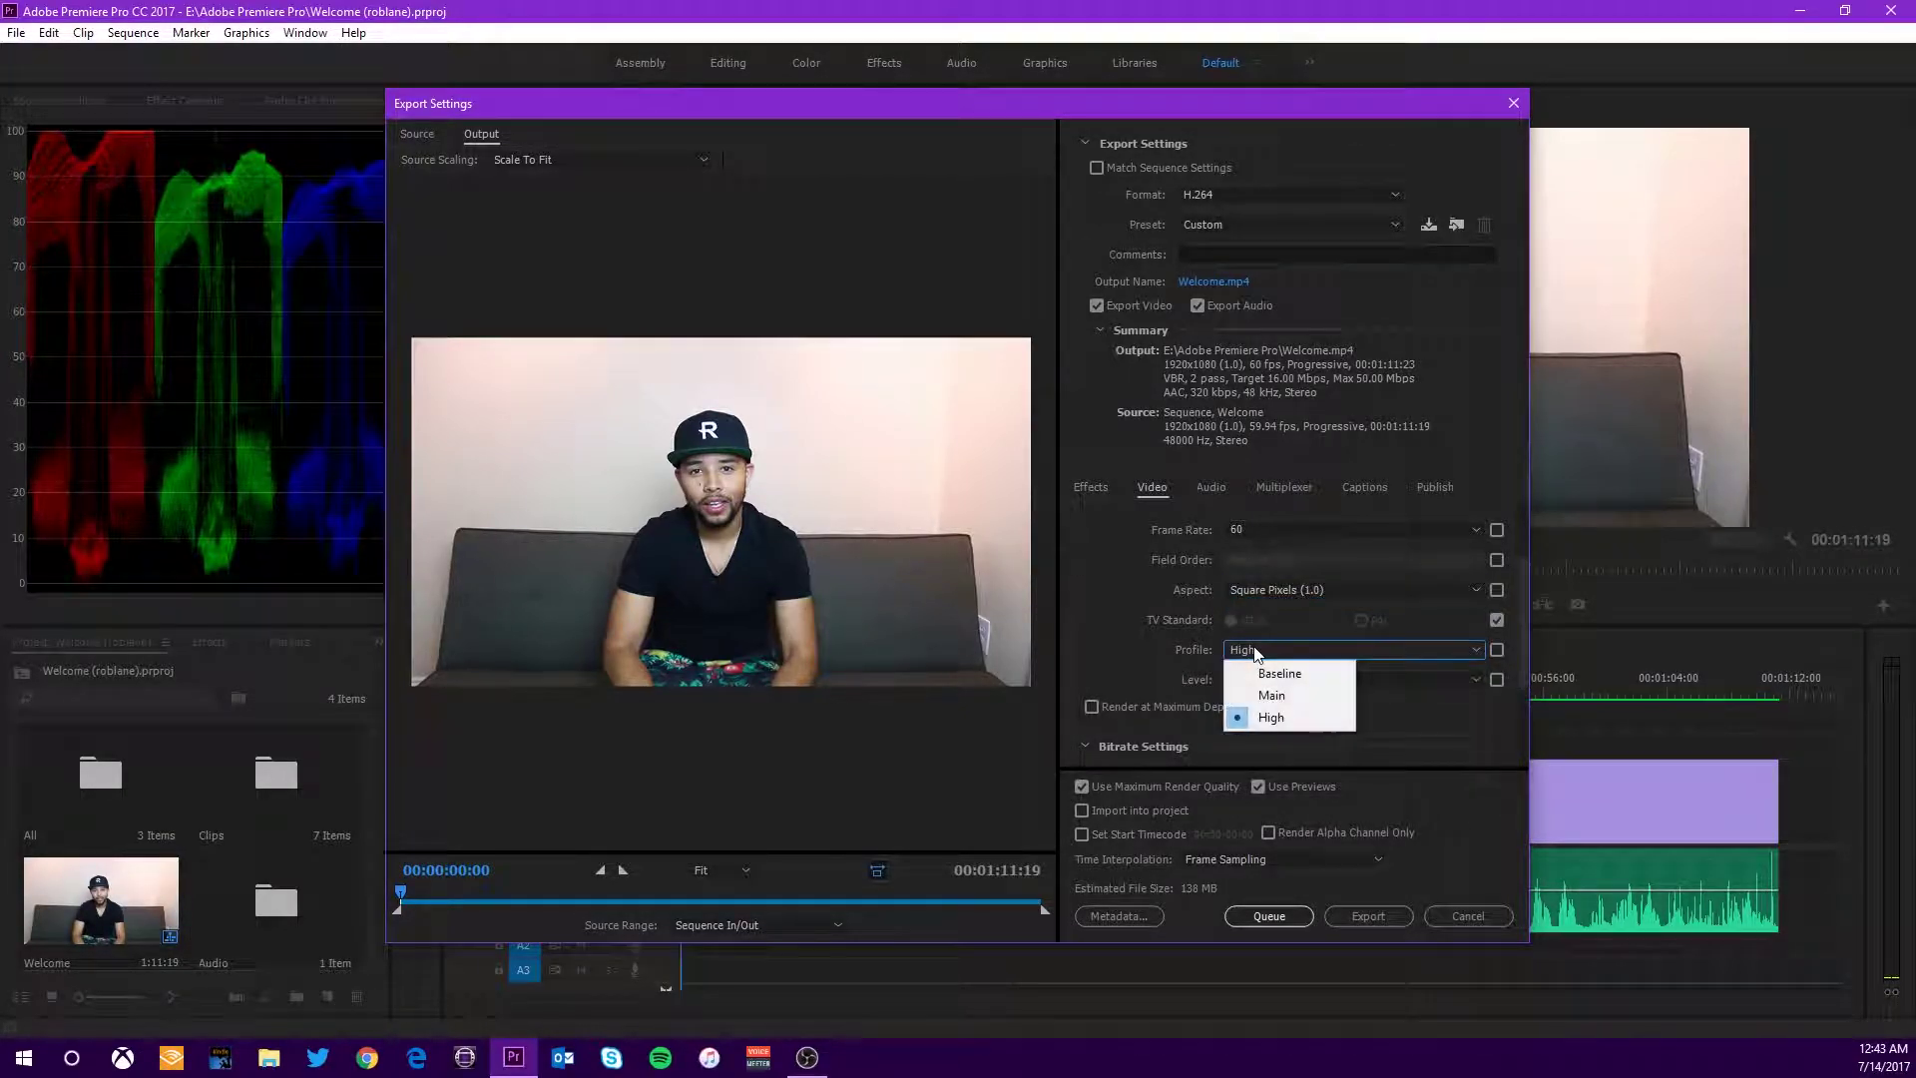
left_click(1272, 719)
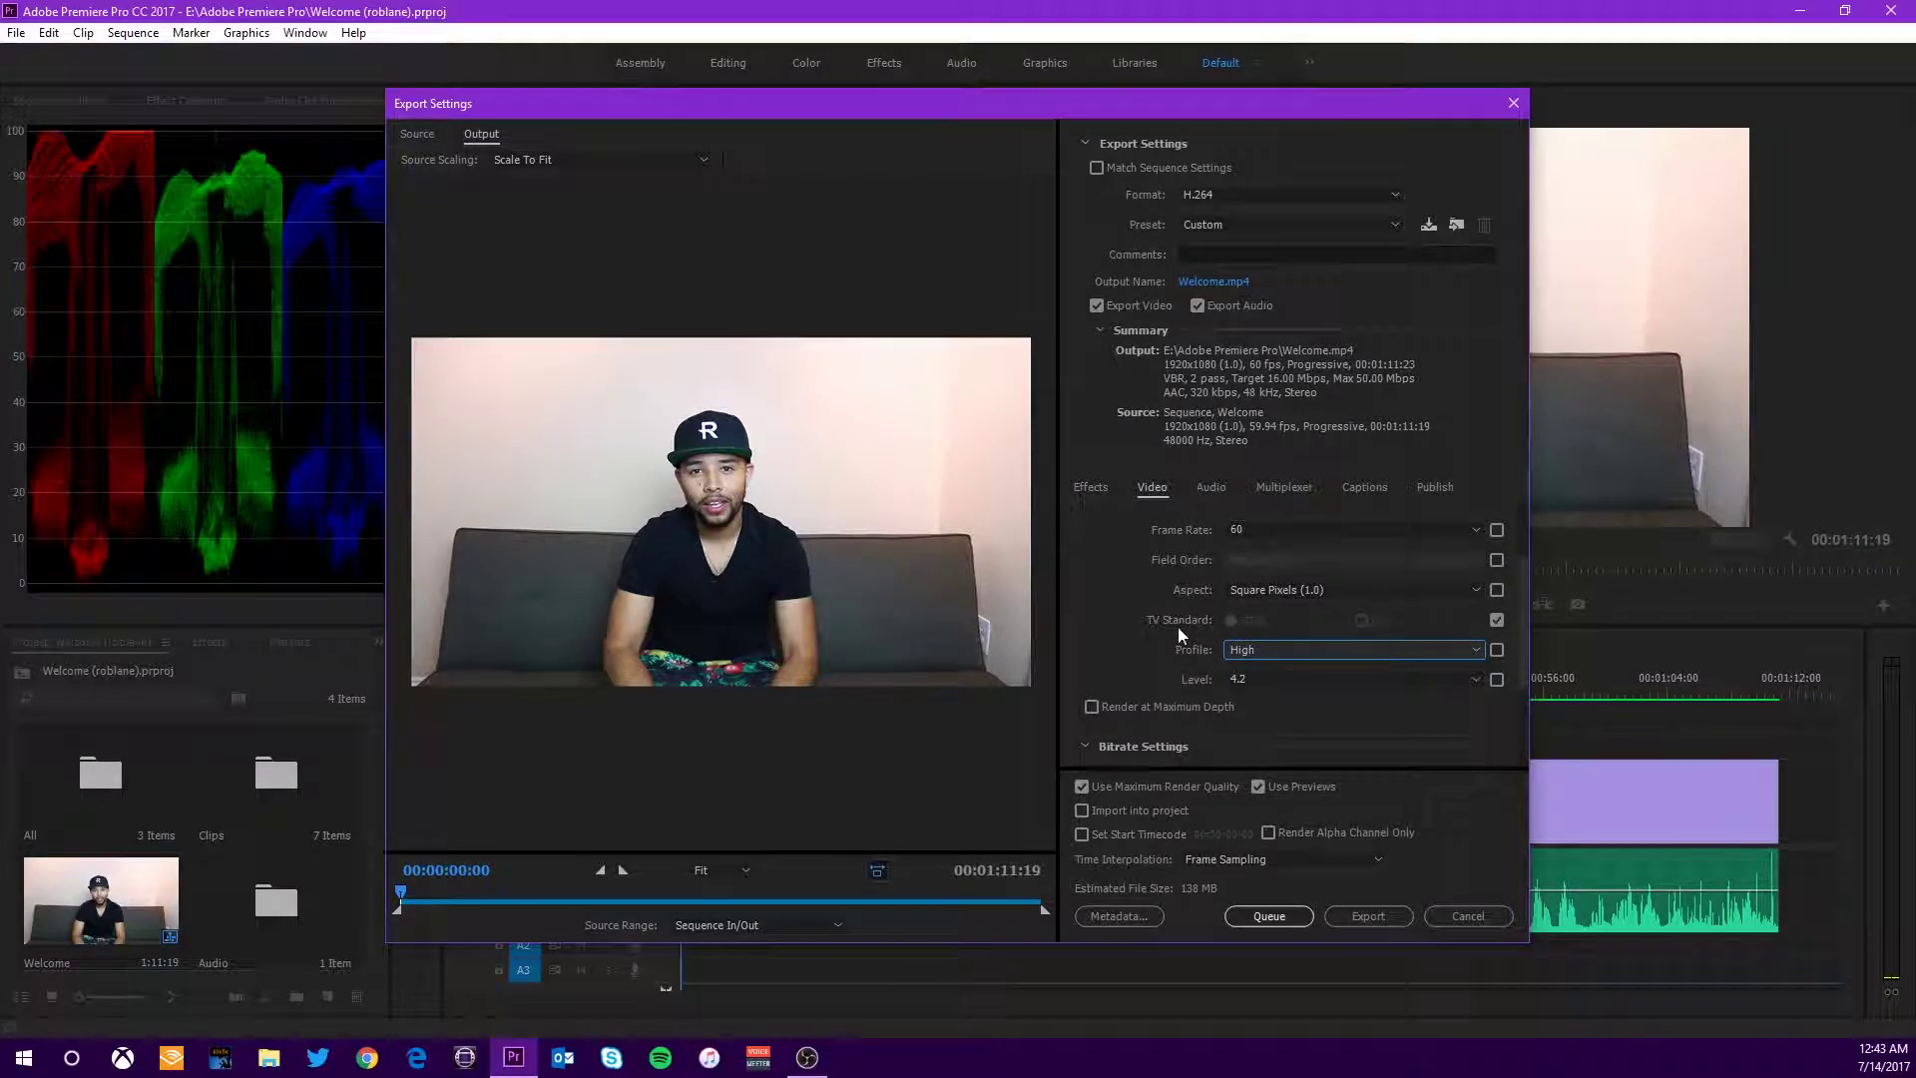
left_click(1381, 648)
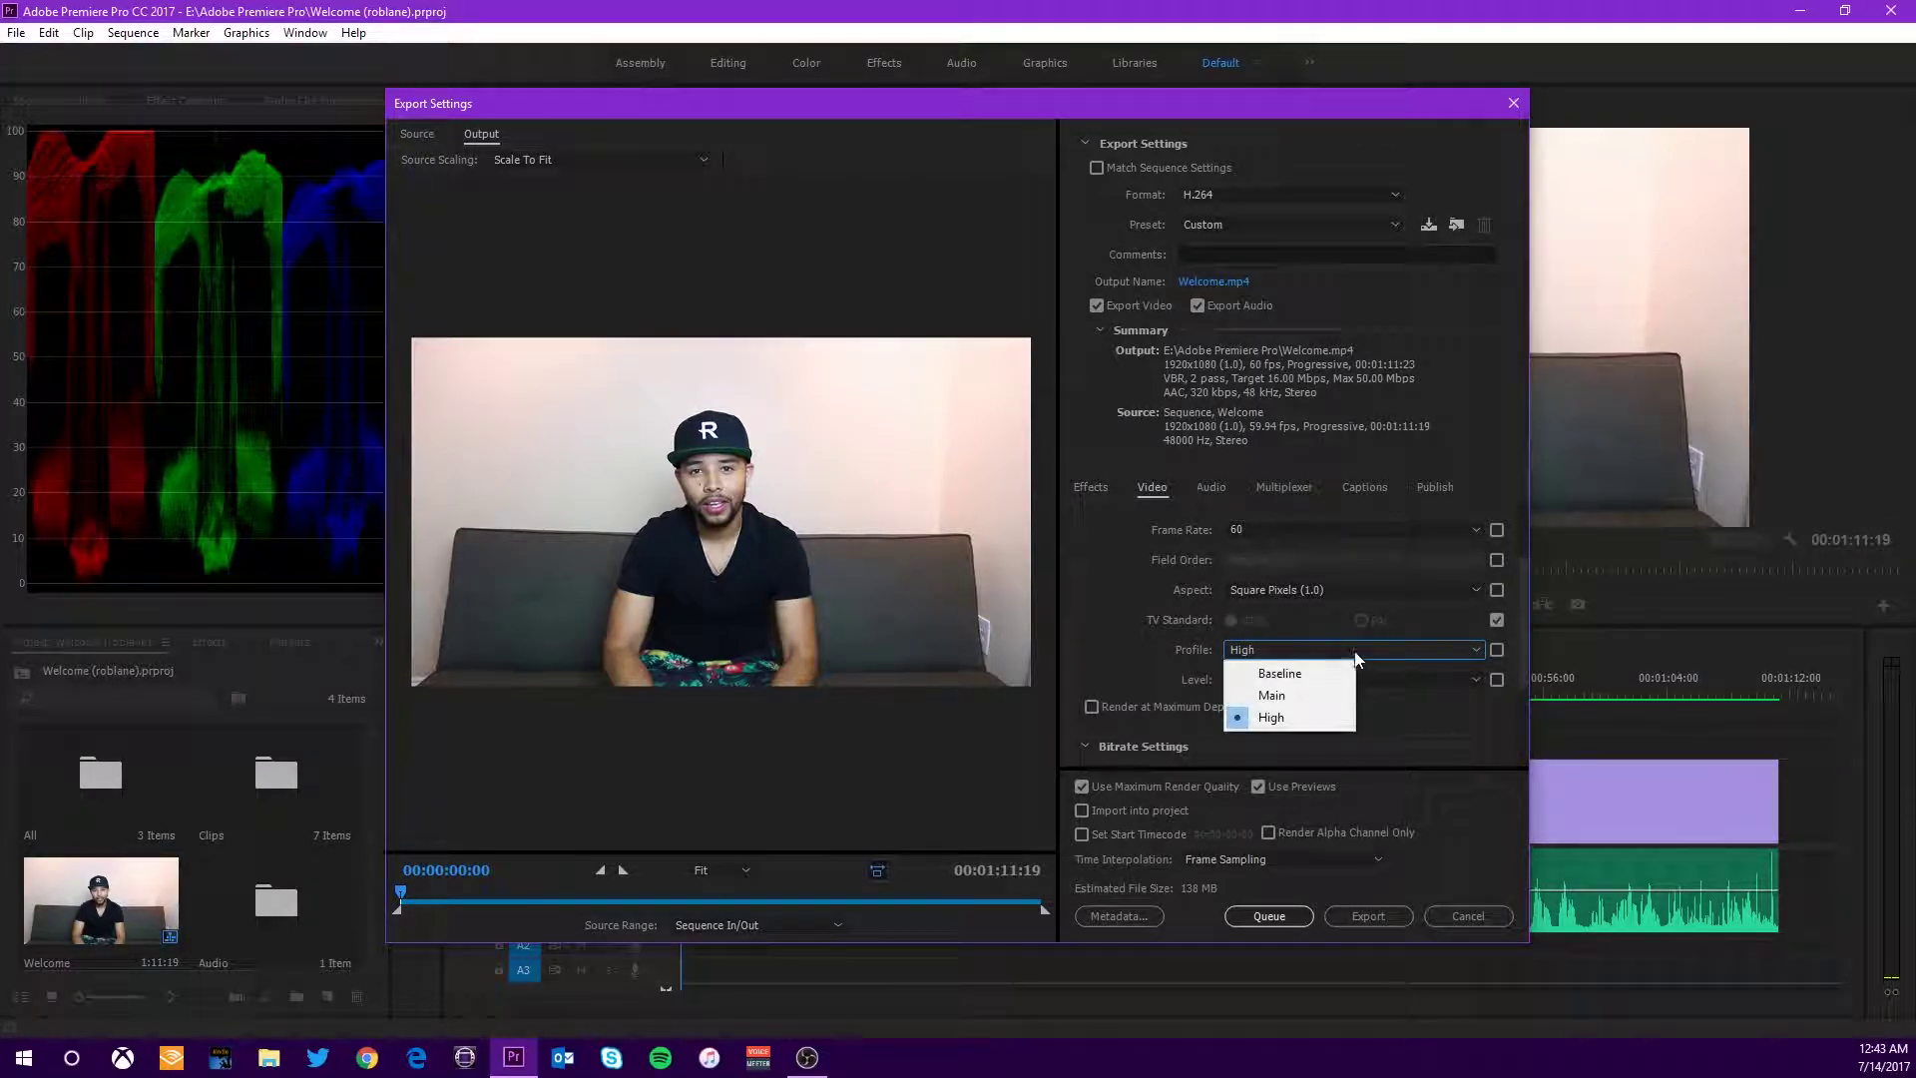
left_click(1269, 715)
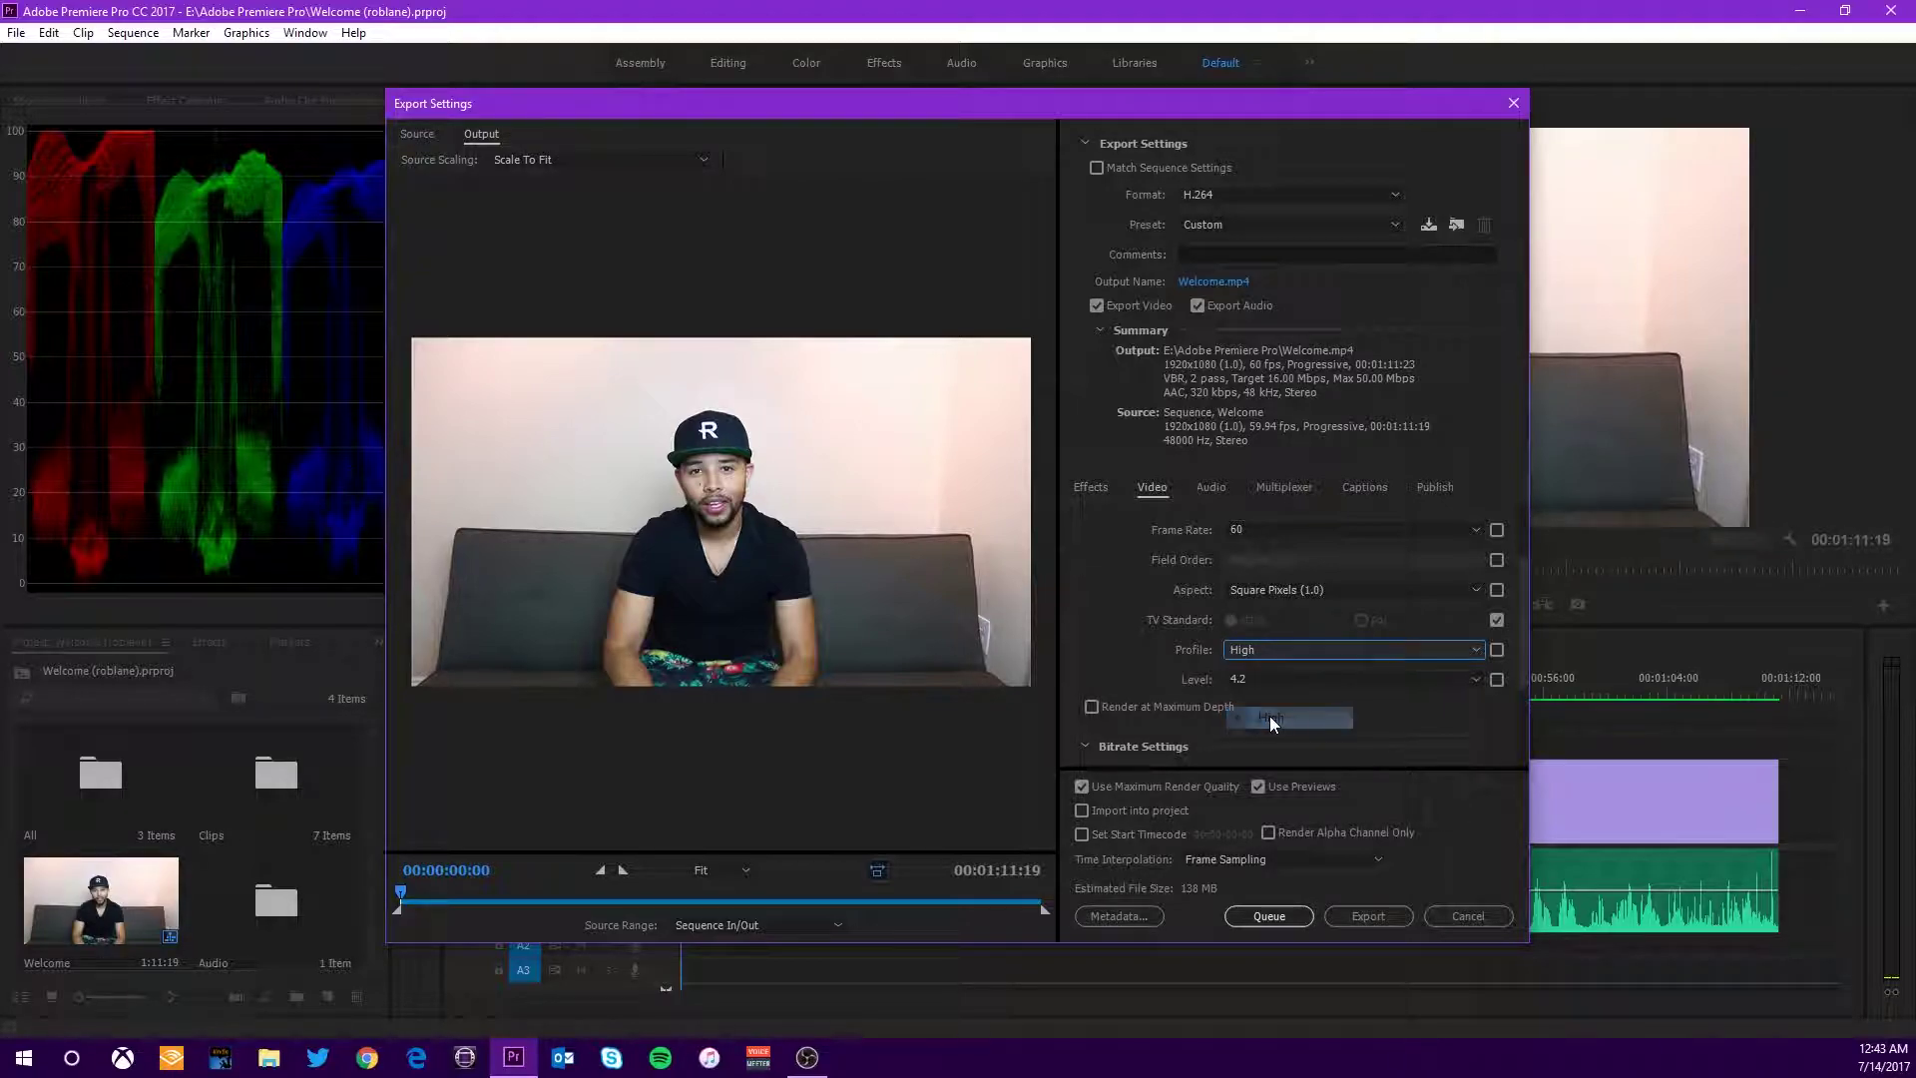
left_click(1468, 681)
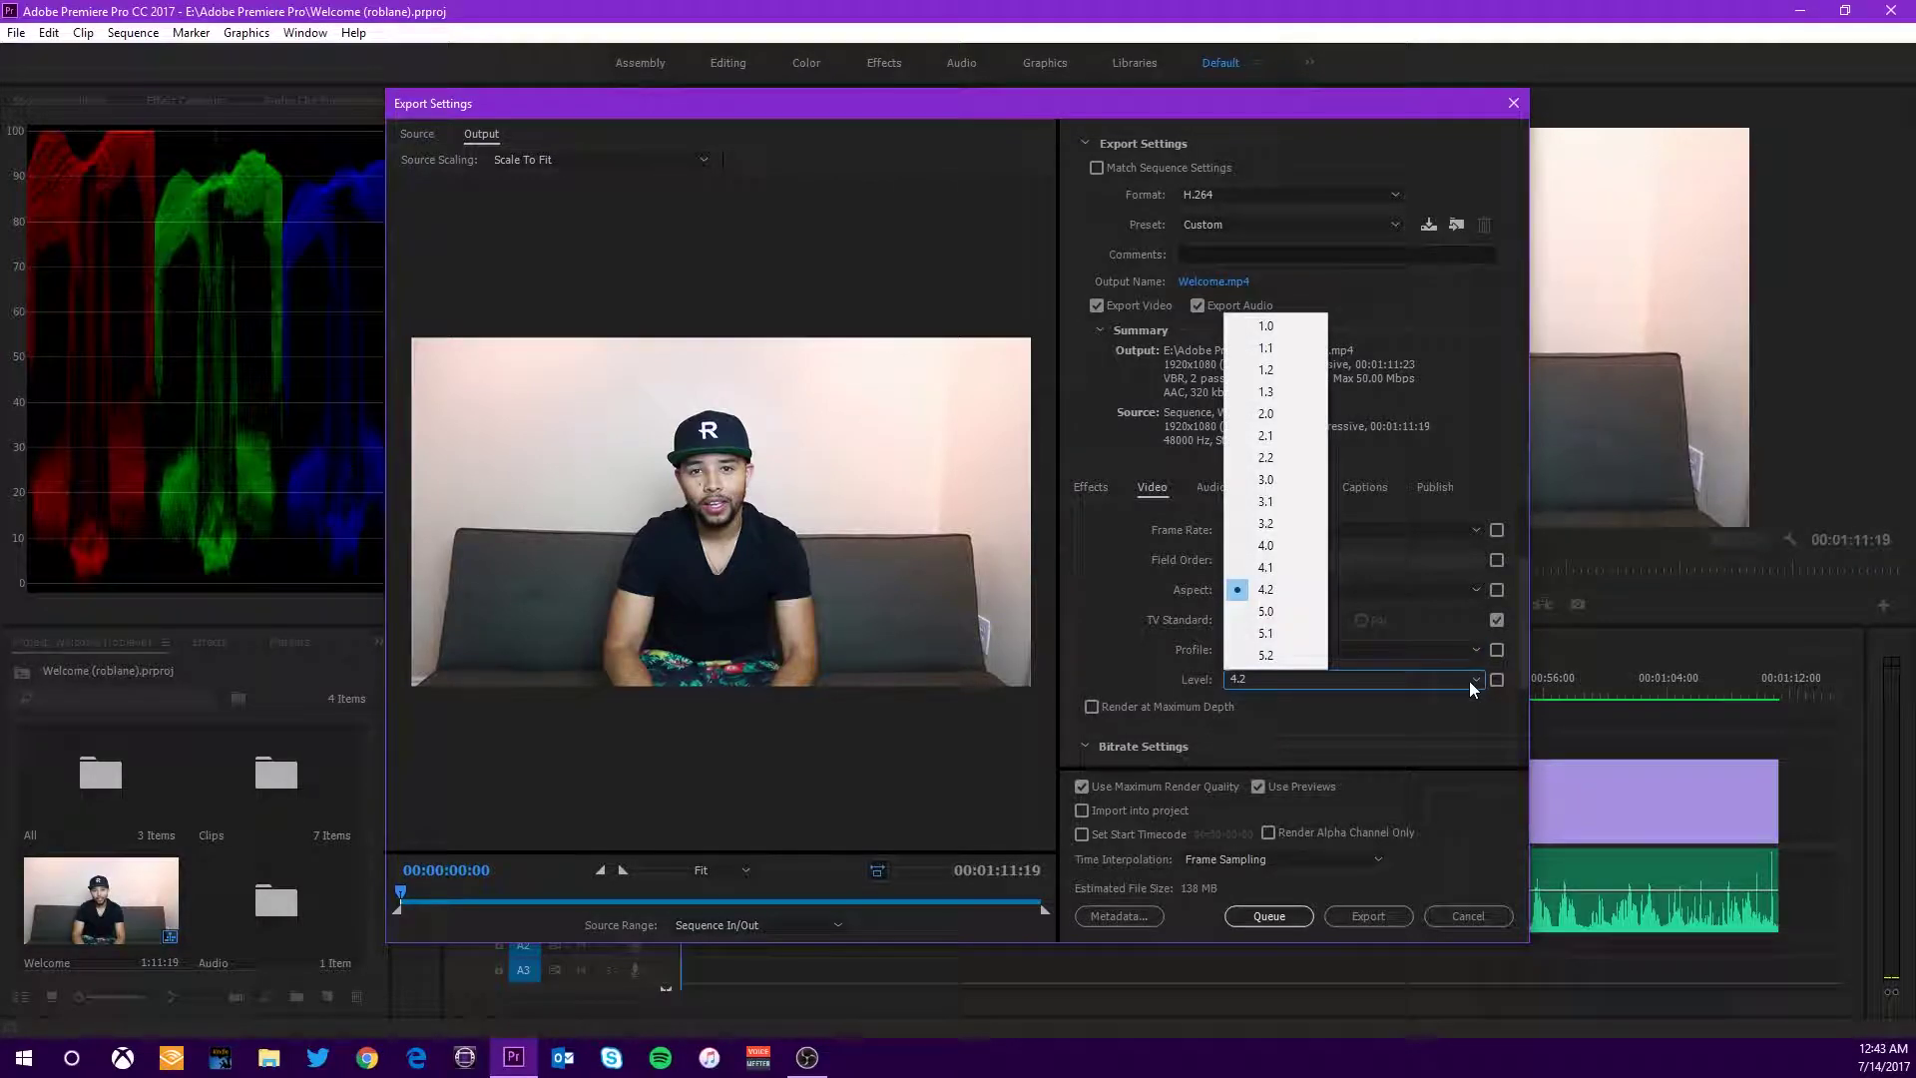
left_click(1267, 633)
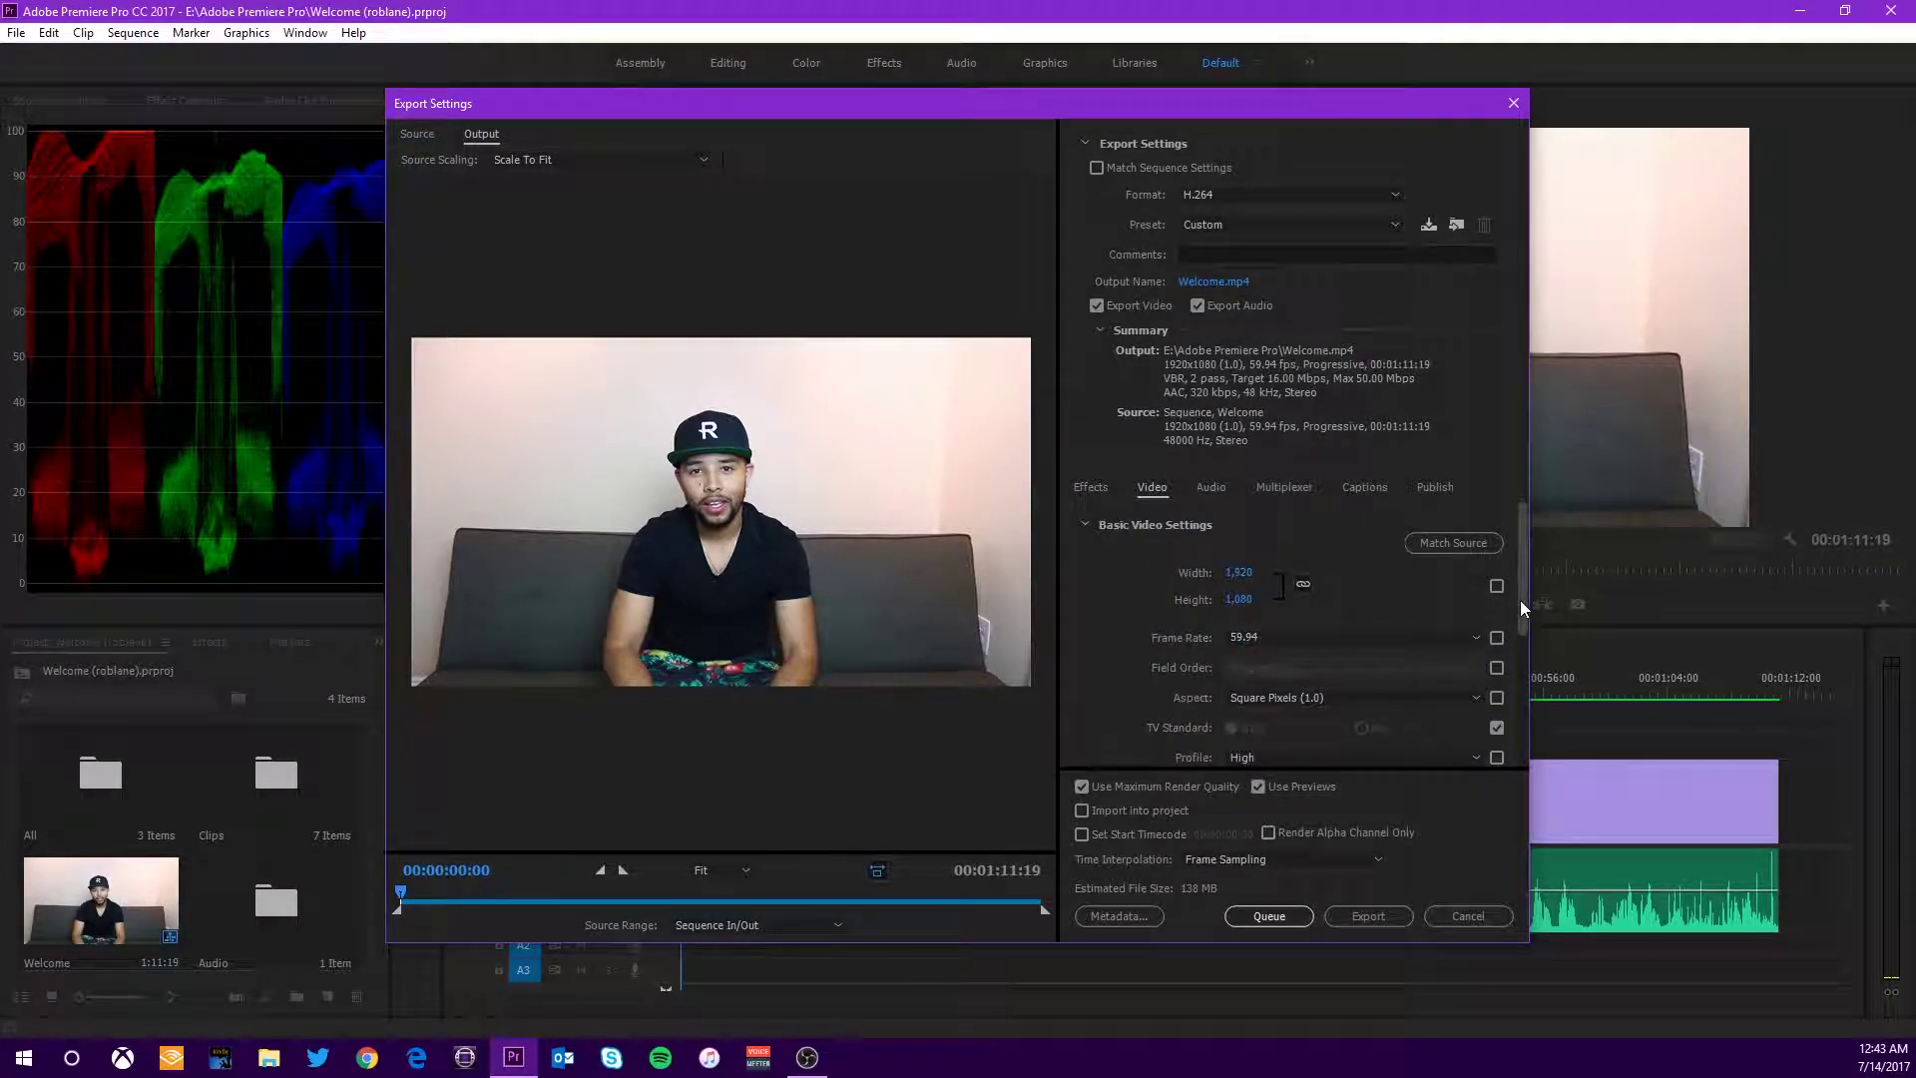
Set the bitrate encoding to VBR, 2 pass.
left_click_drag(1518, 601, 1525, 720)
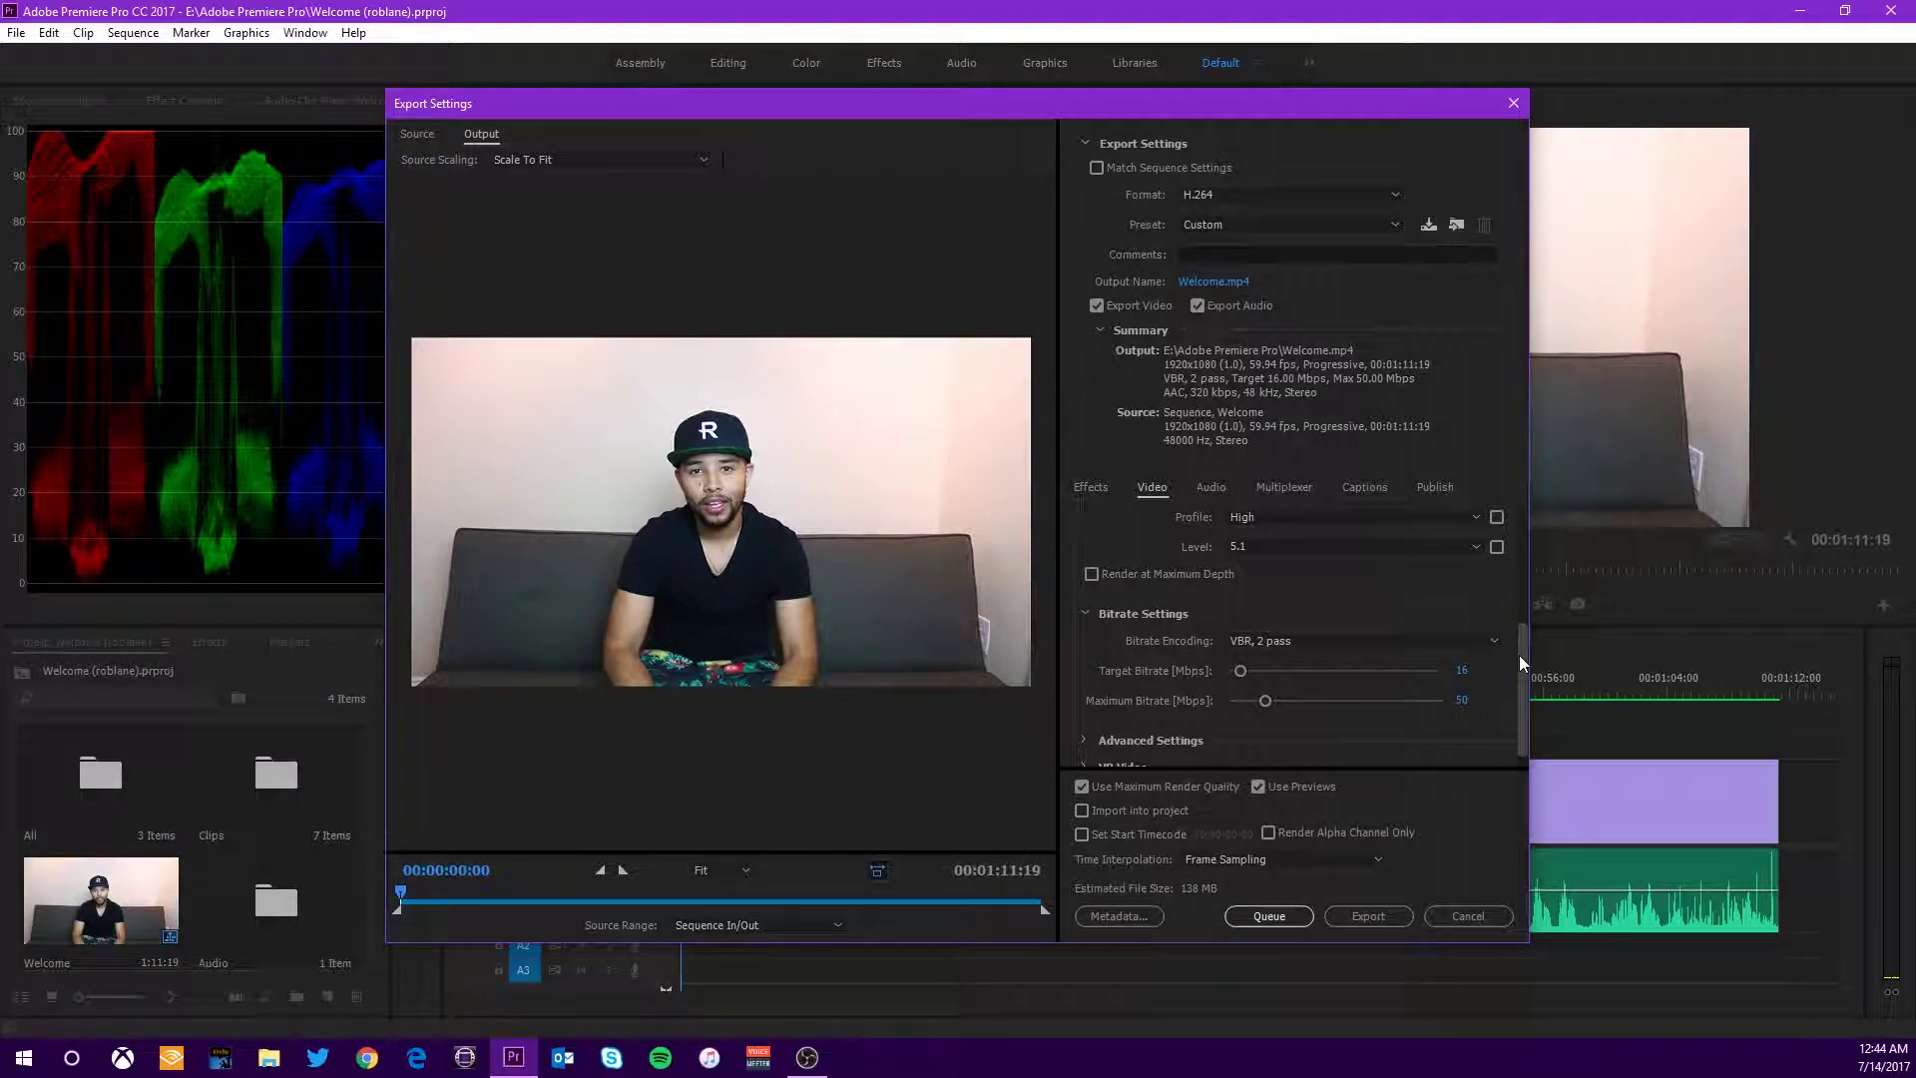
left_click_drag(1518, 654, 1519, 664)
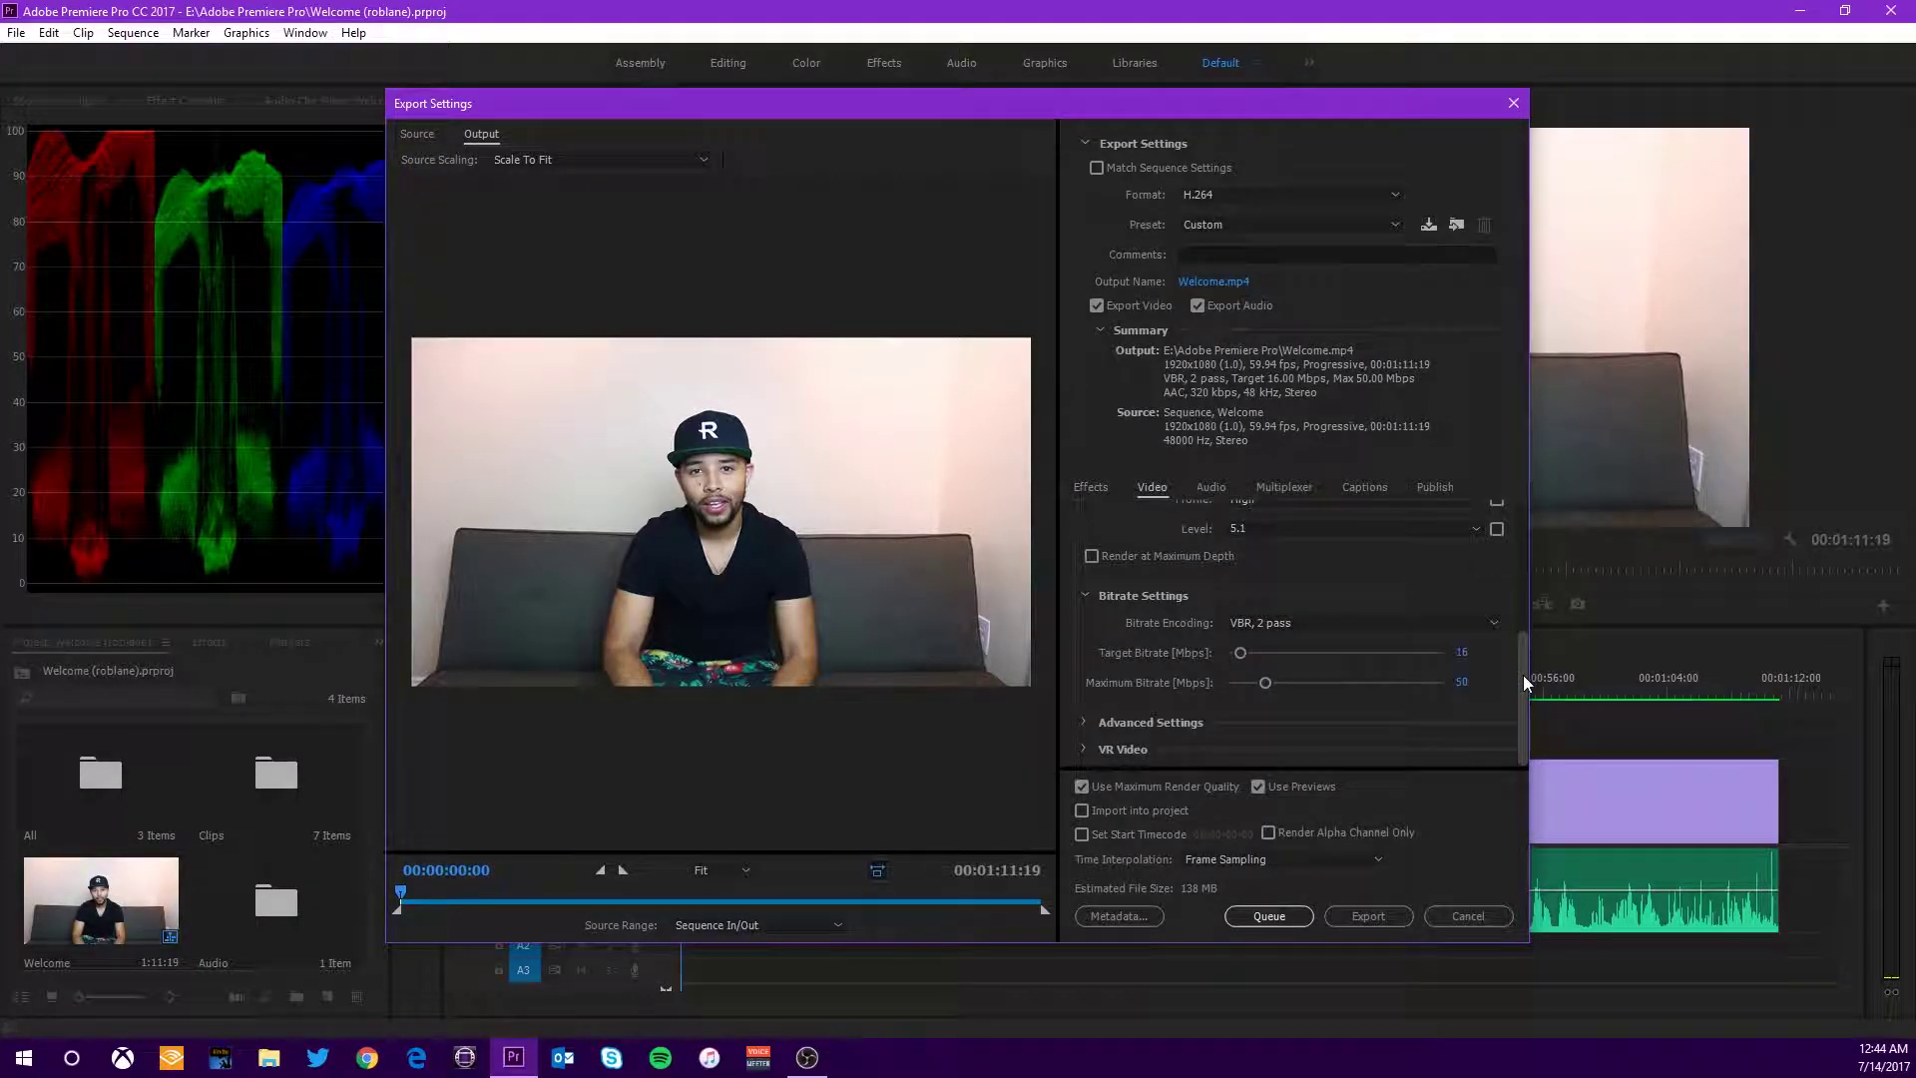
left_click(1488, 626)
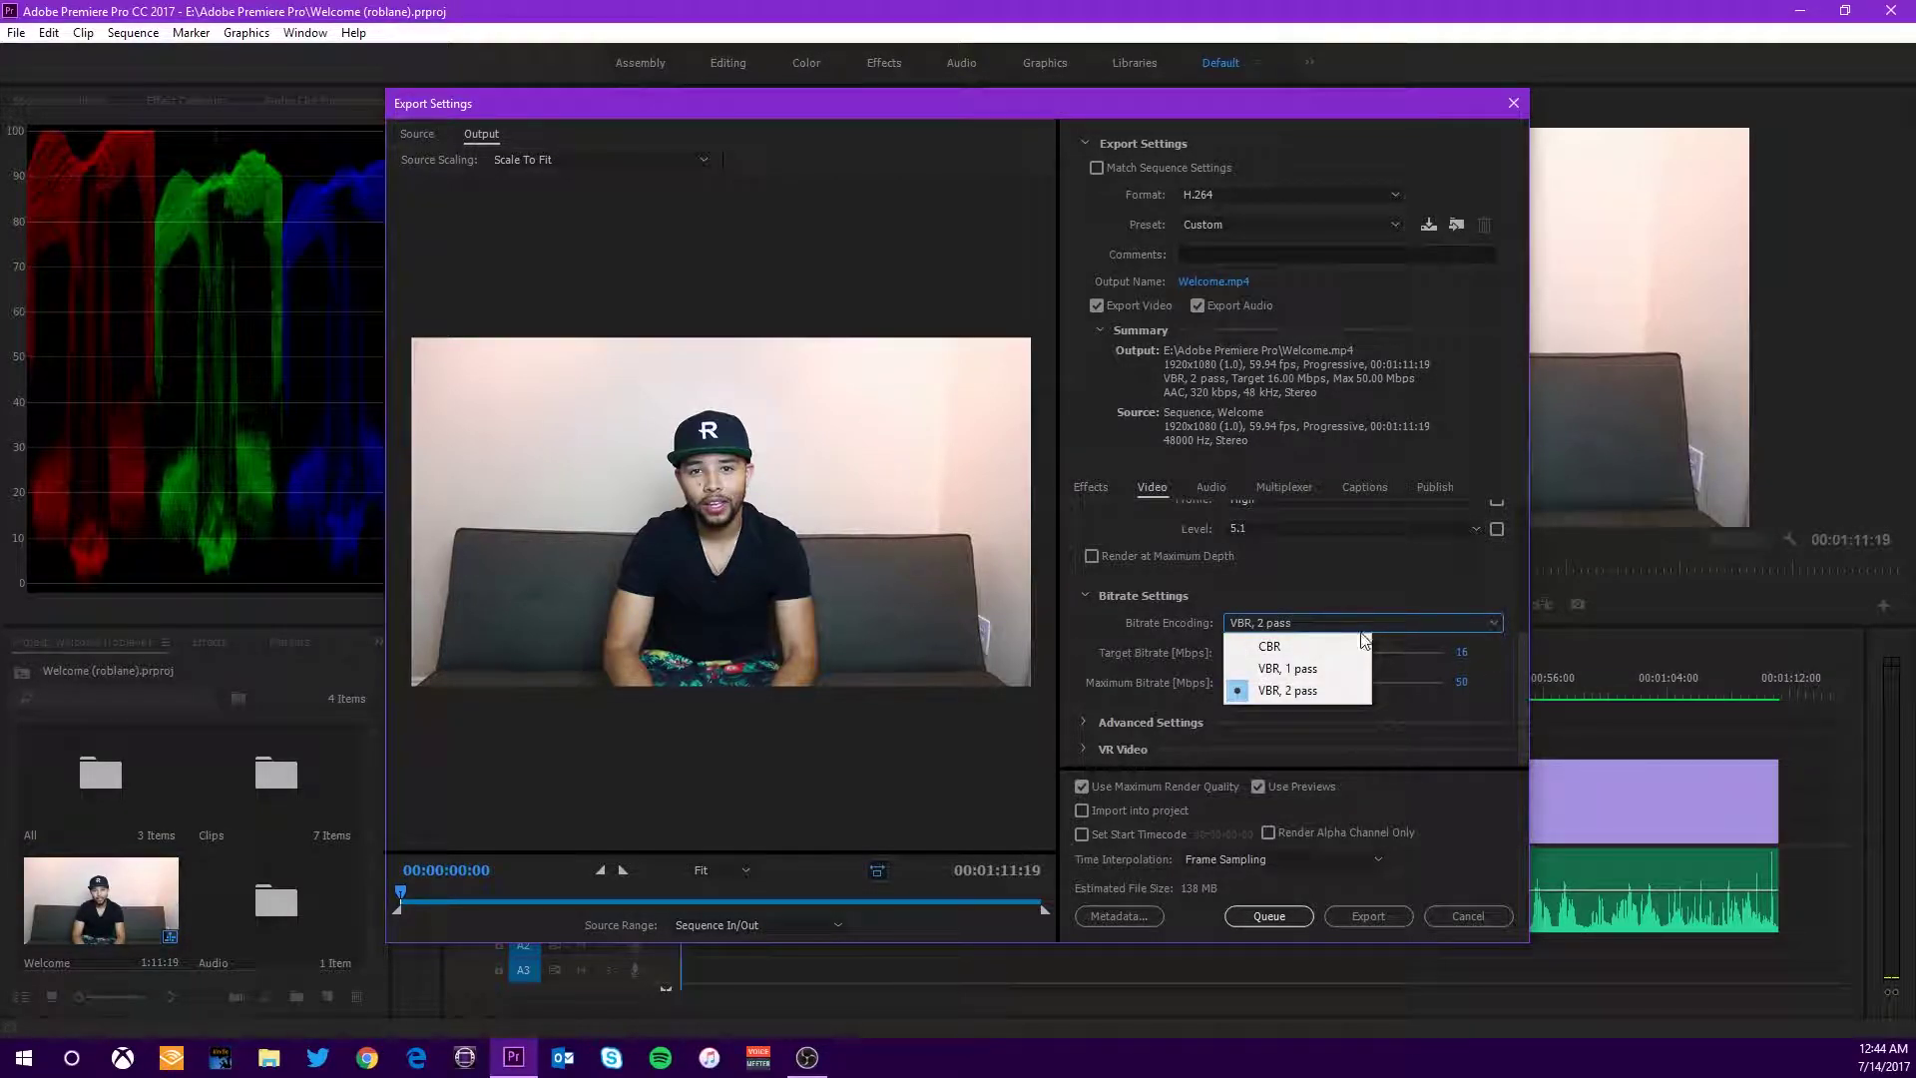
left_click(1305, 648)
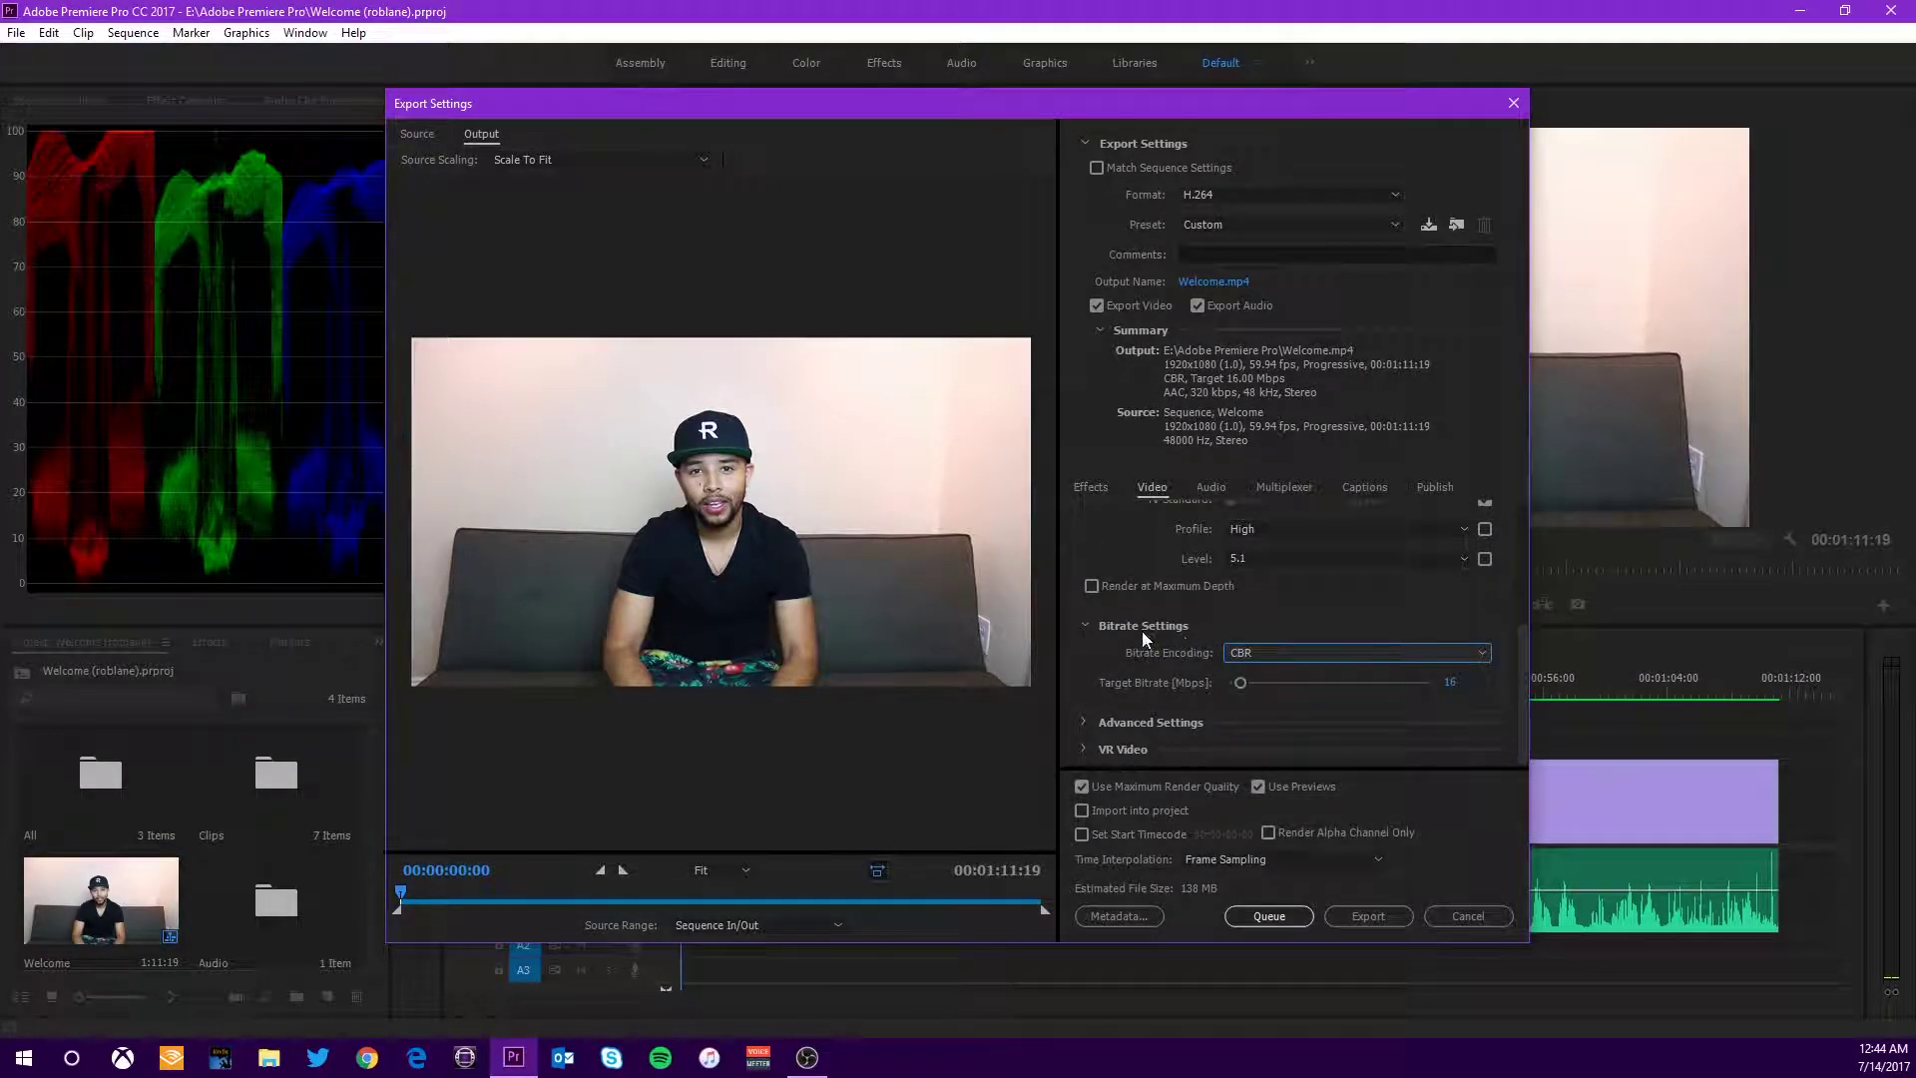
left_click(1329, 650)
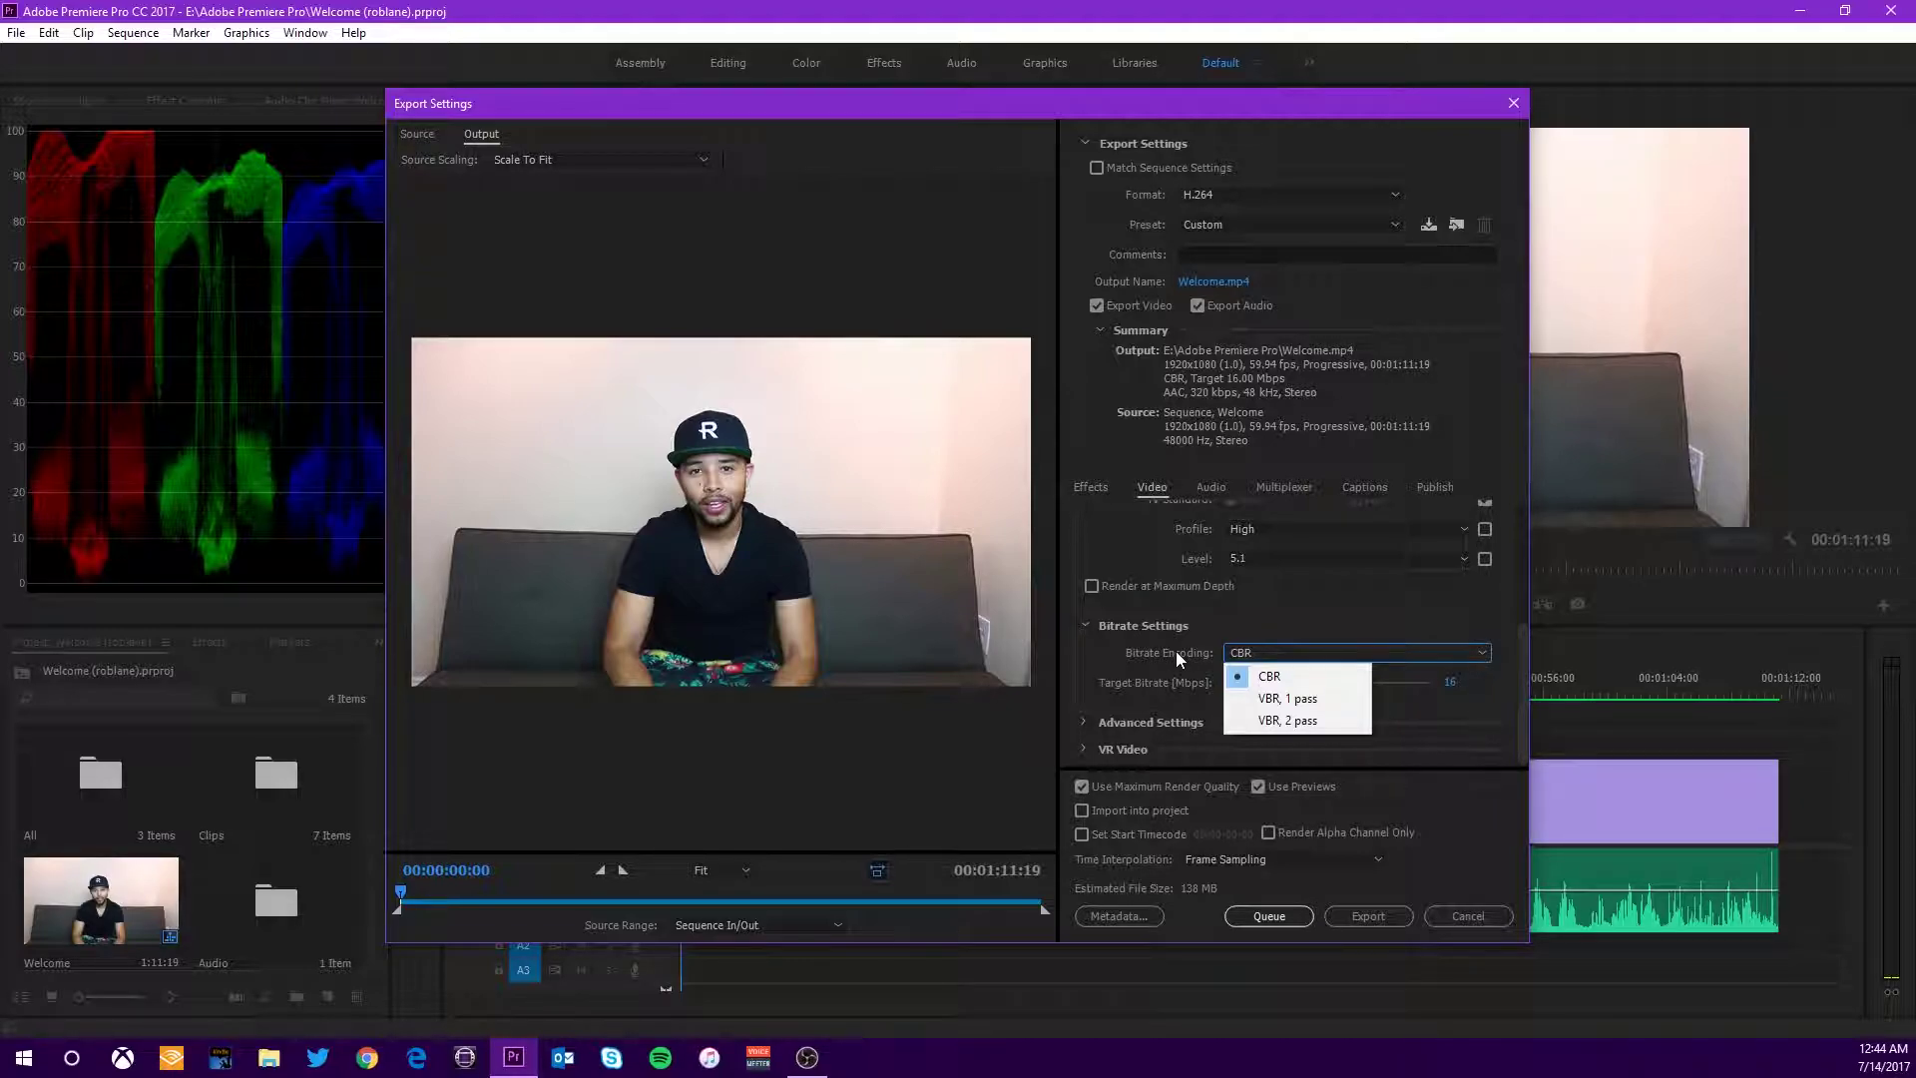
left_click(1284, 714)
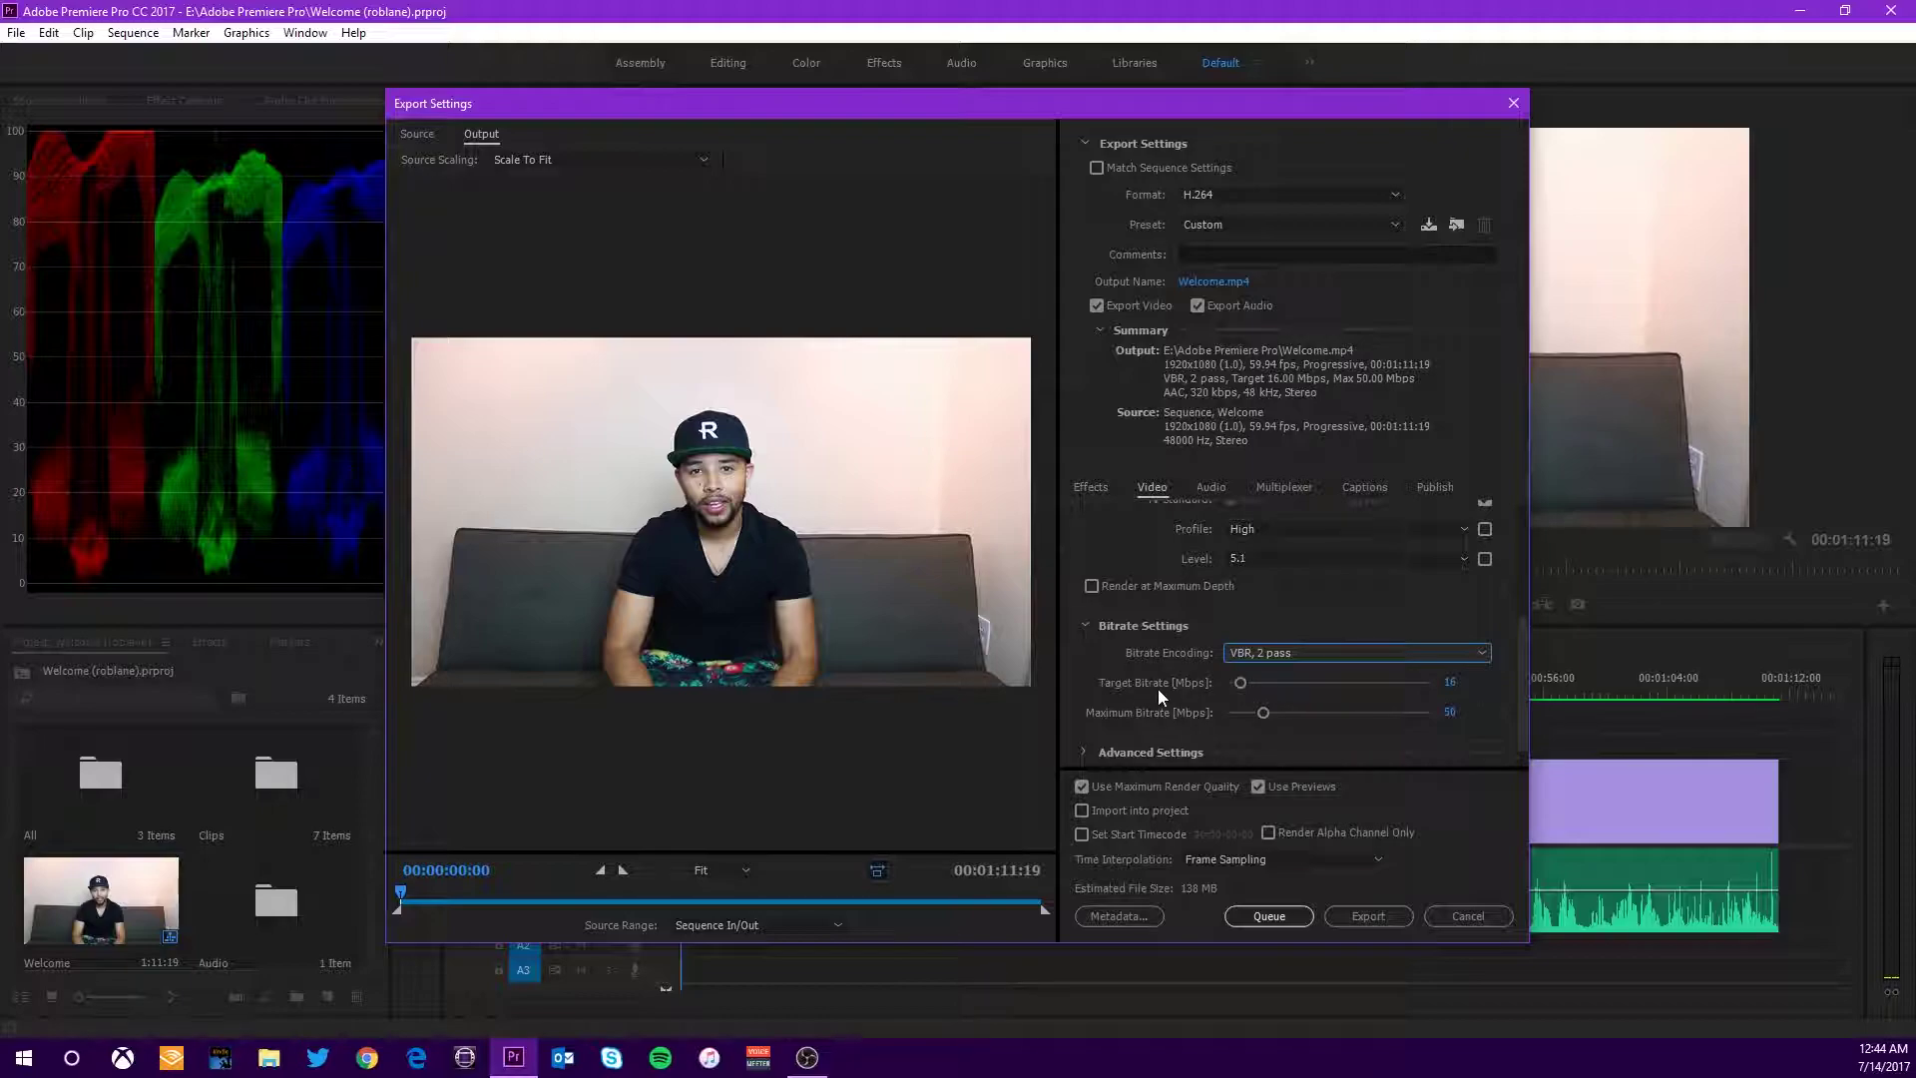
Set the target bitrate to 14 Mbps and the maximum bitrate to 16 Mbps.
left_click(1450, 681)
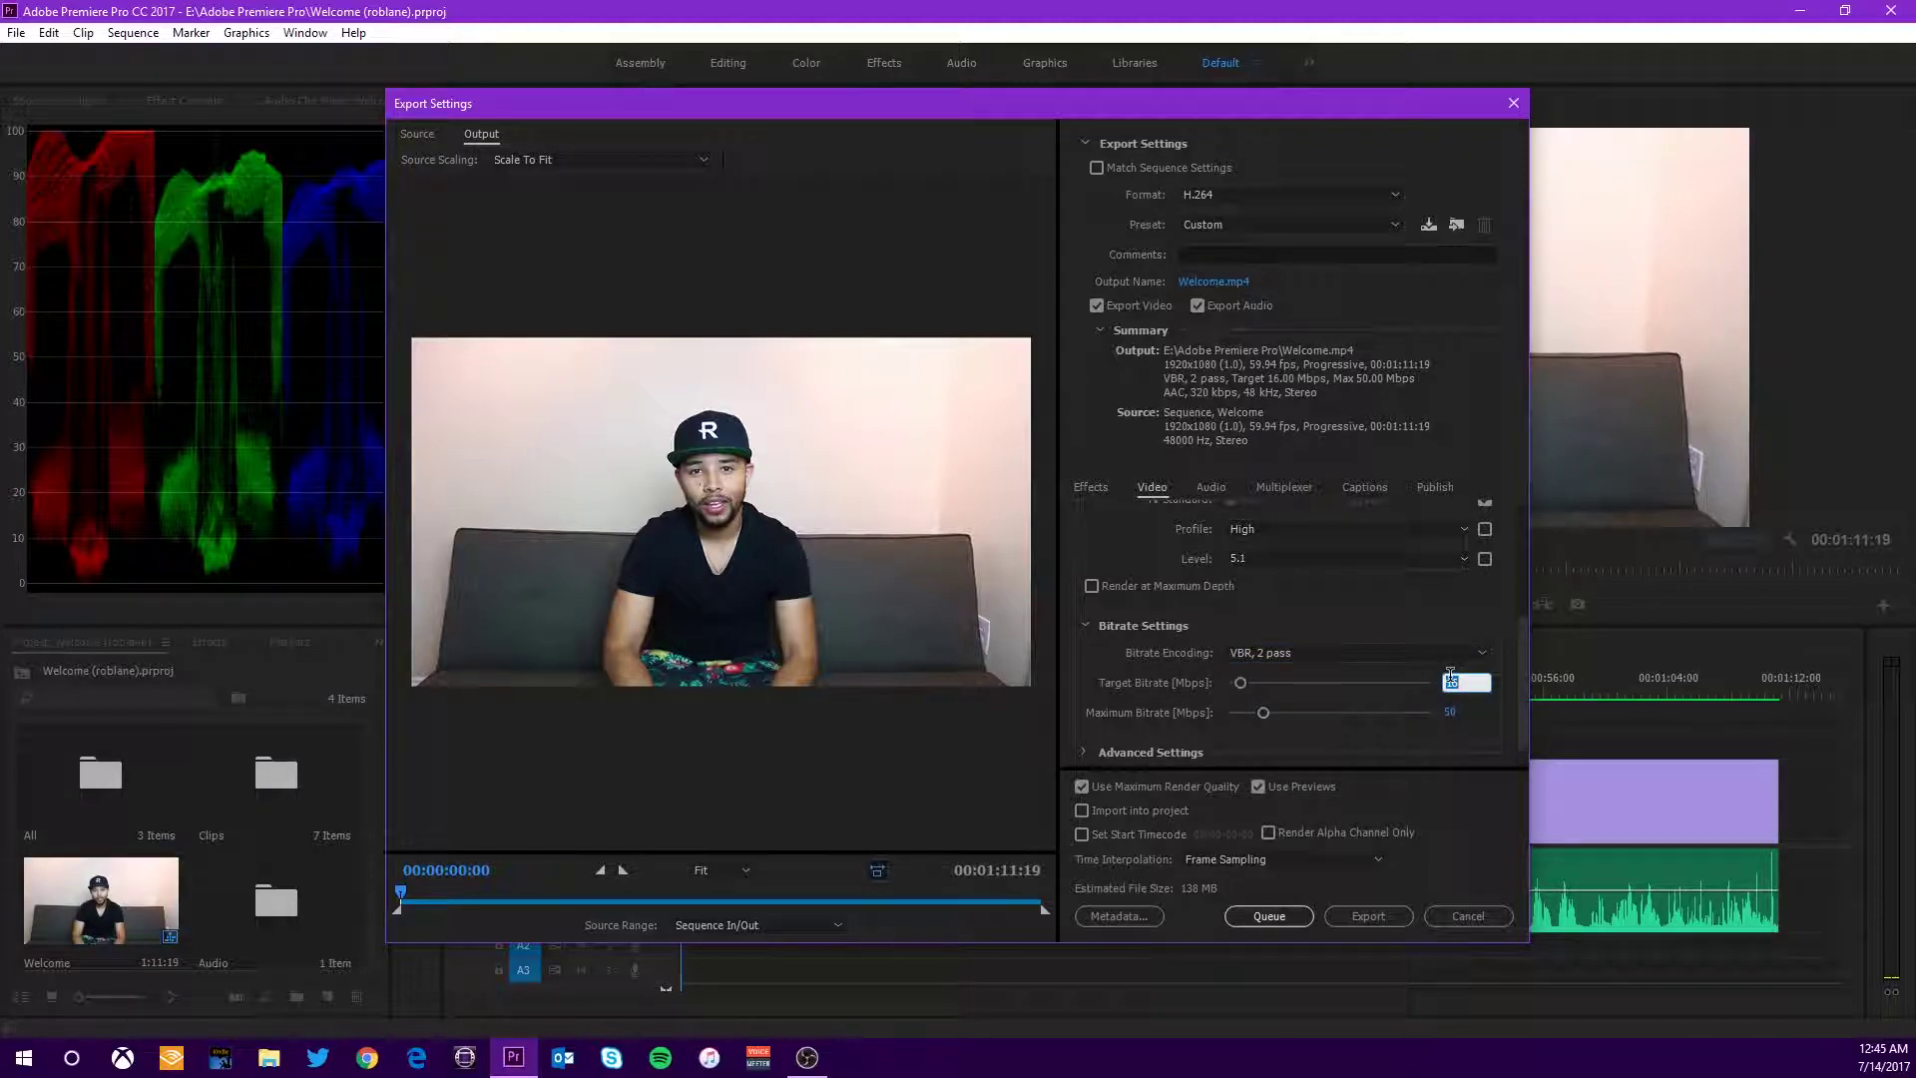
type("14")
key("Return")
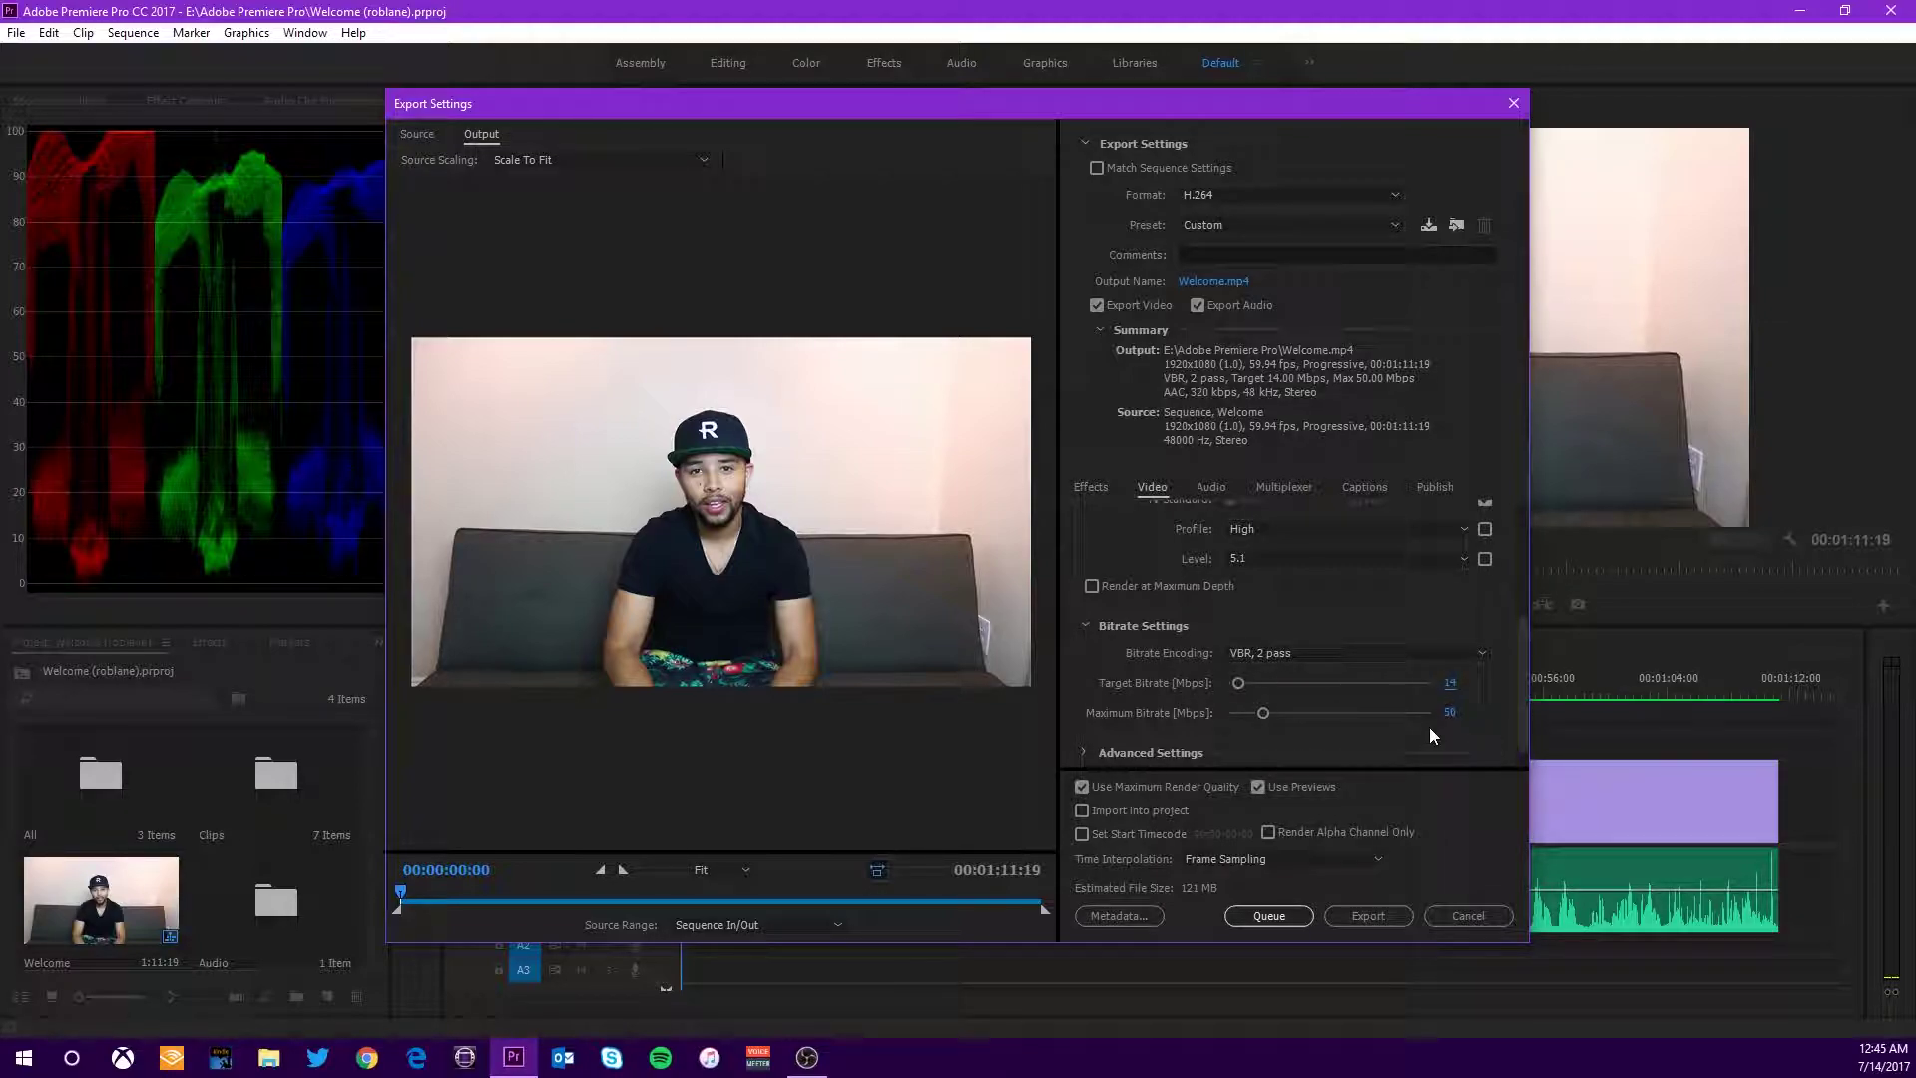
left_click(1450, 712)
type("16")
key("Return")
Try raising the target bitrate to about 70.4 Mbps, then lowering it somewhat.
scroll(1521, 621, "down", 2)
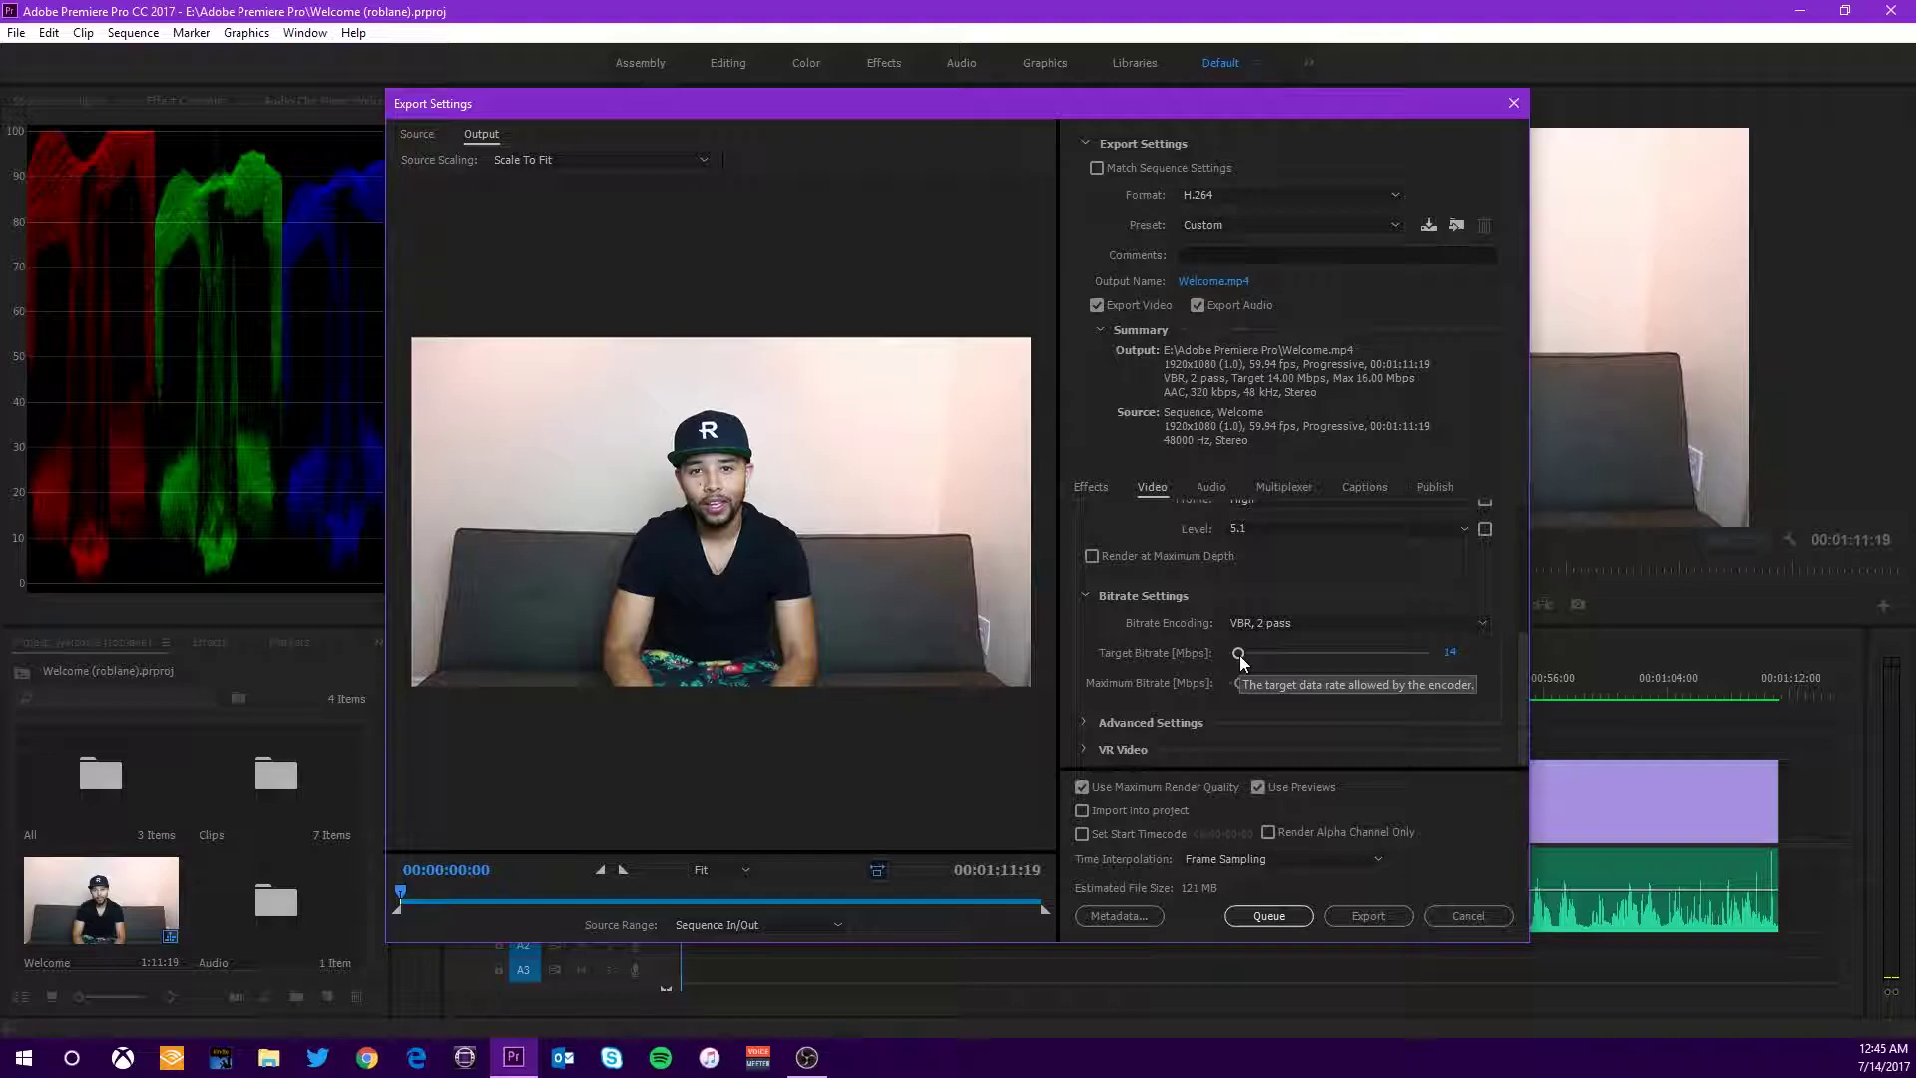
left_click_drag(1239, 653, 1277, 653)
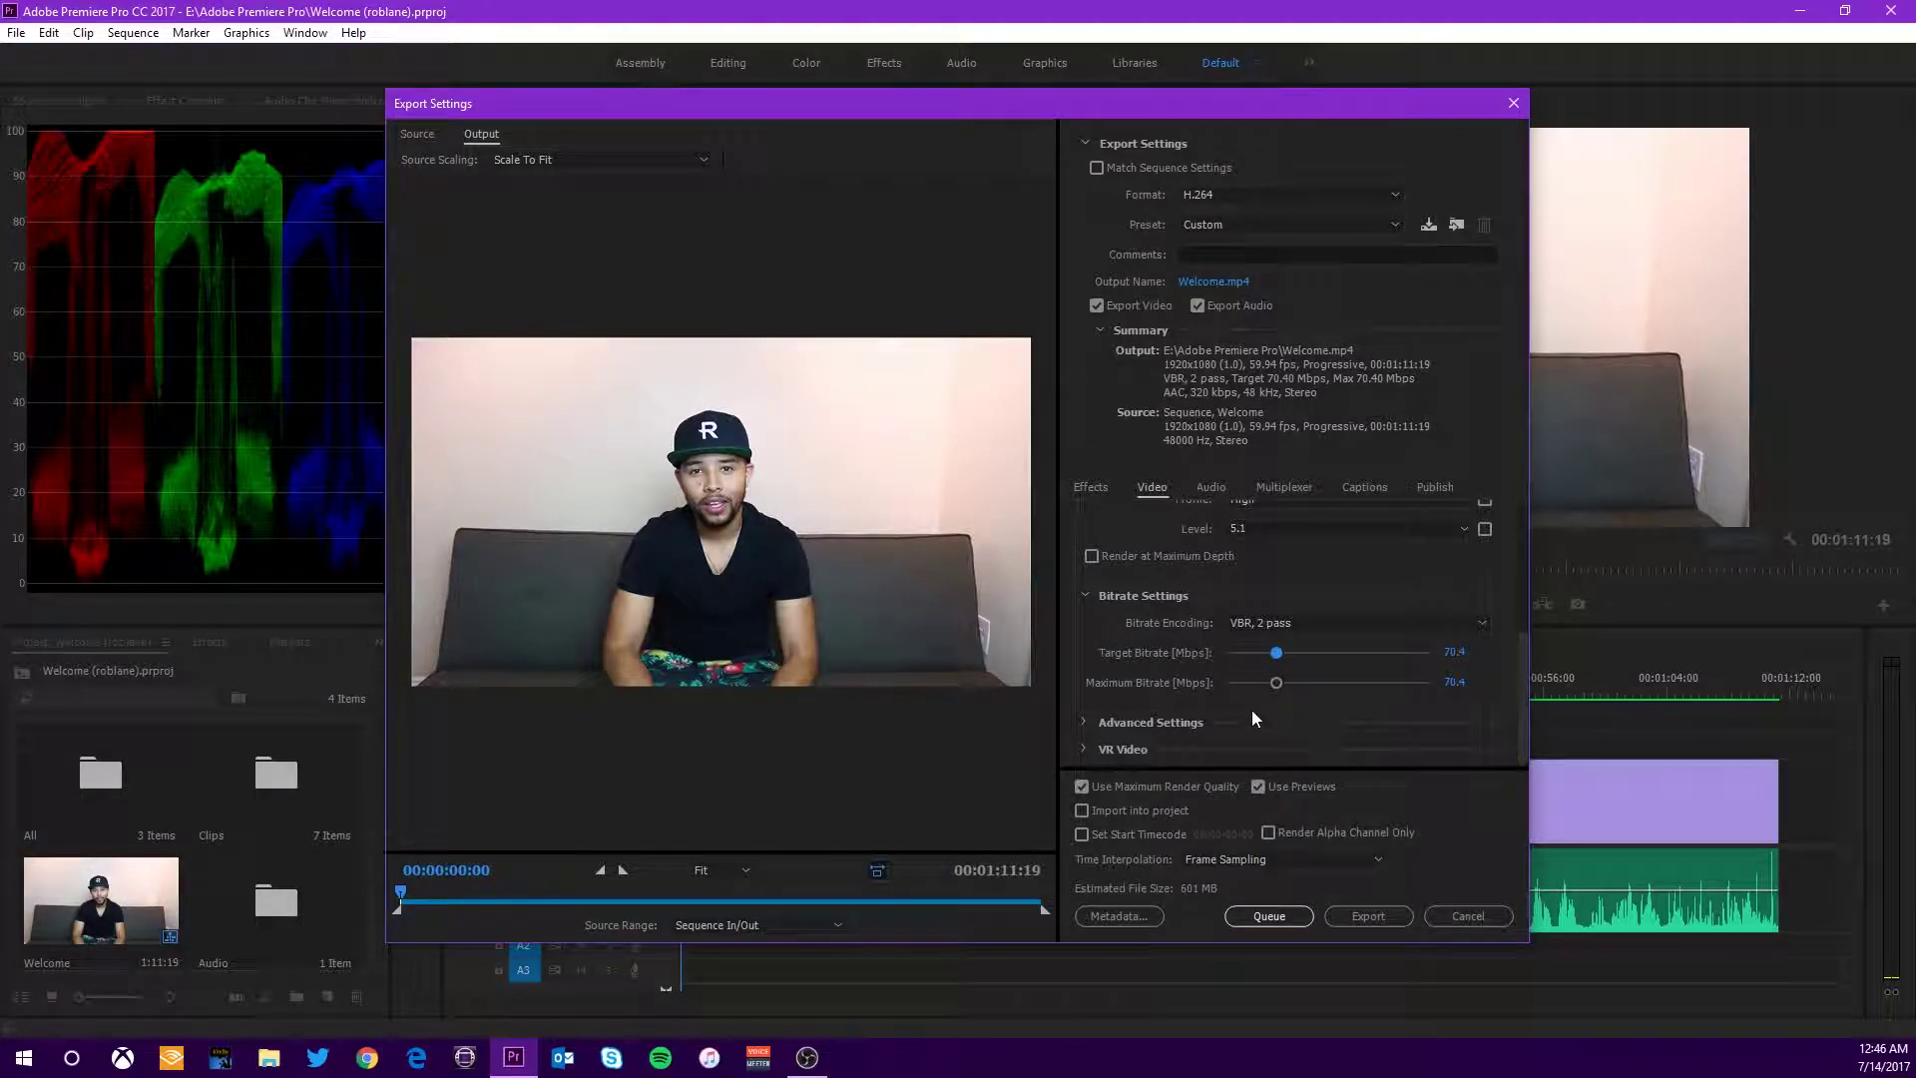
left_click_drag(1276, 652, 1260, 649)
Restore the target bitrate to 14 Mbps and the maximum bitrate to 16 Mbps.
left_click(1455, 652)
type("14")
key("Return")
left_click(1455, 683)
type("16")
key("Return")
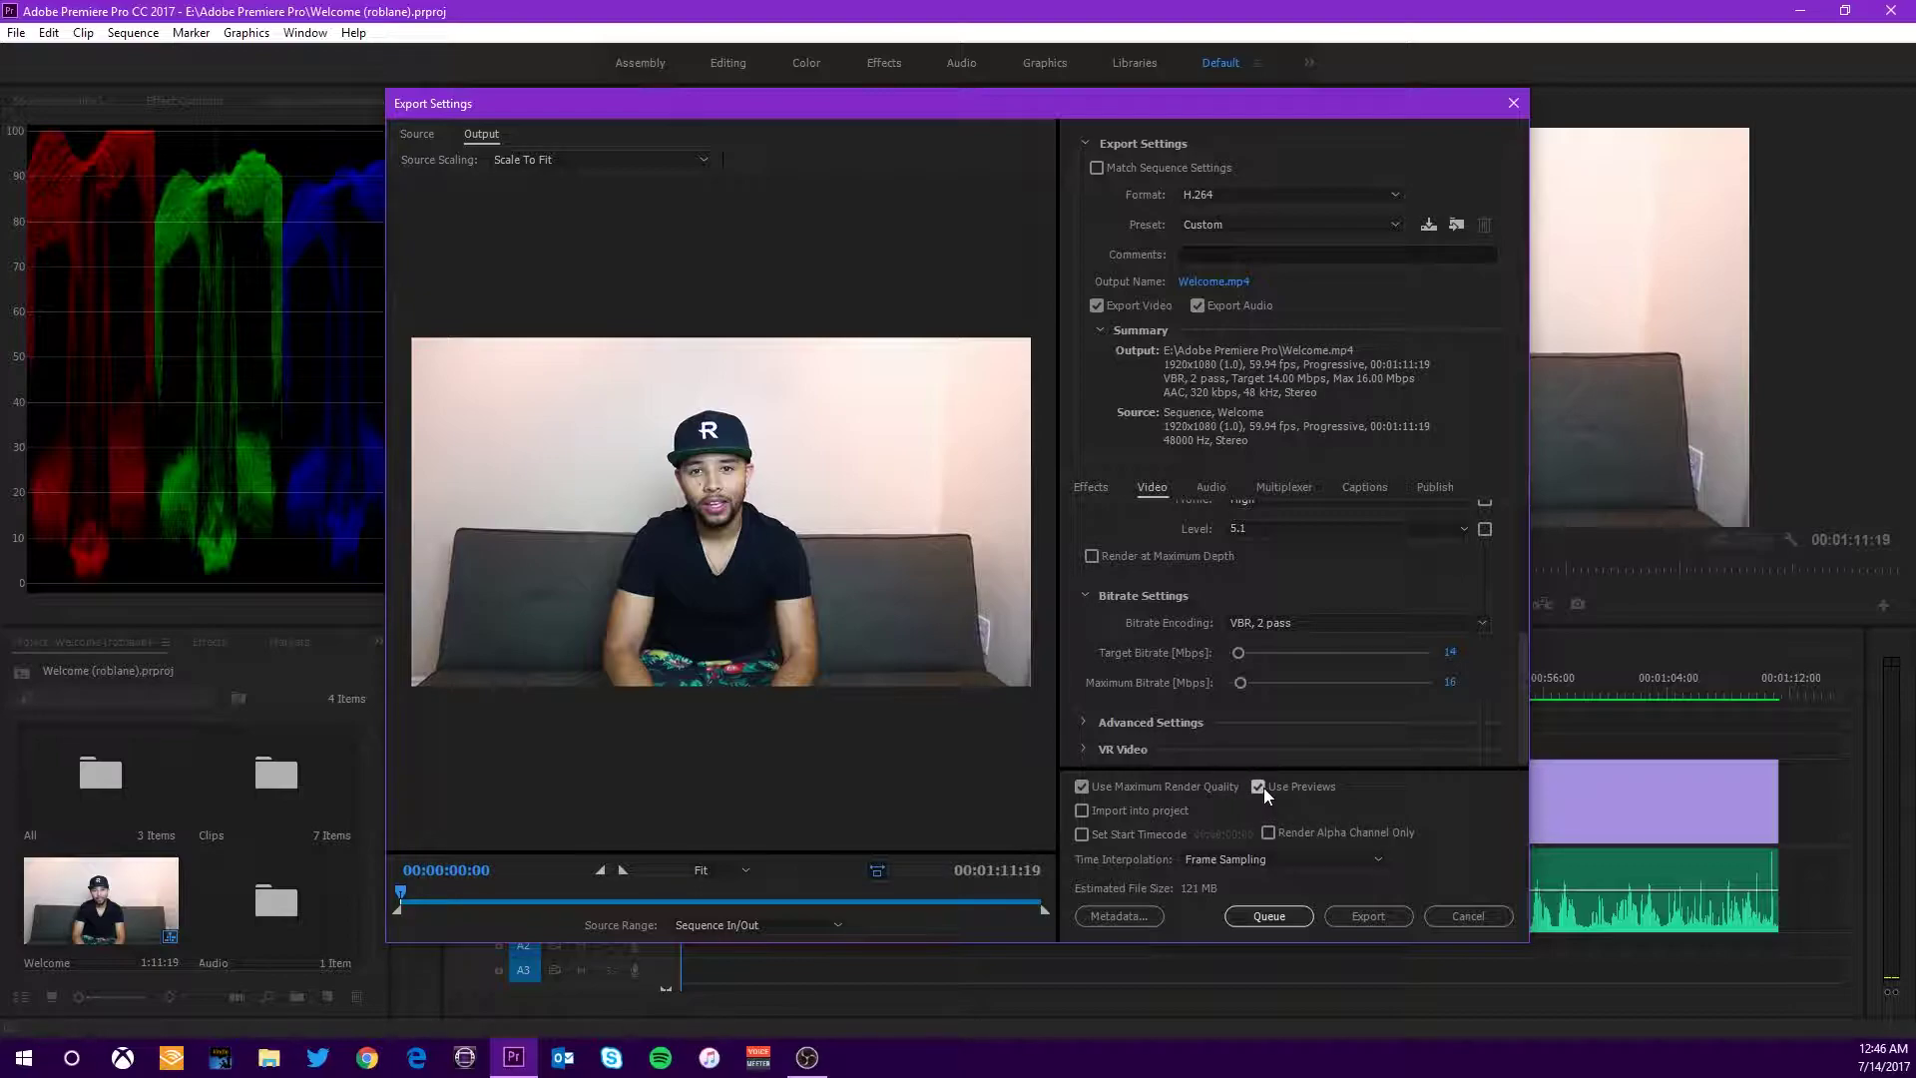
Disable Use Previews and Use Maximum Render Quality for the export.
left_click(1258, 786)
left_click(1081, 786)
left_click(1082, 788)
left_click(1082, 787)
Set the sample rate of the exported audio to 44100 Hz.
left_click(1211, 487)
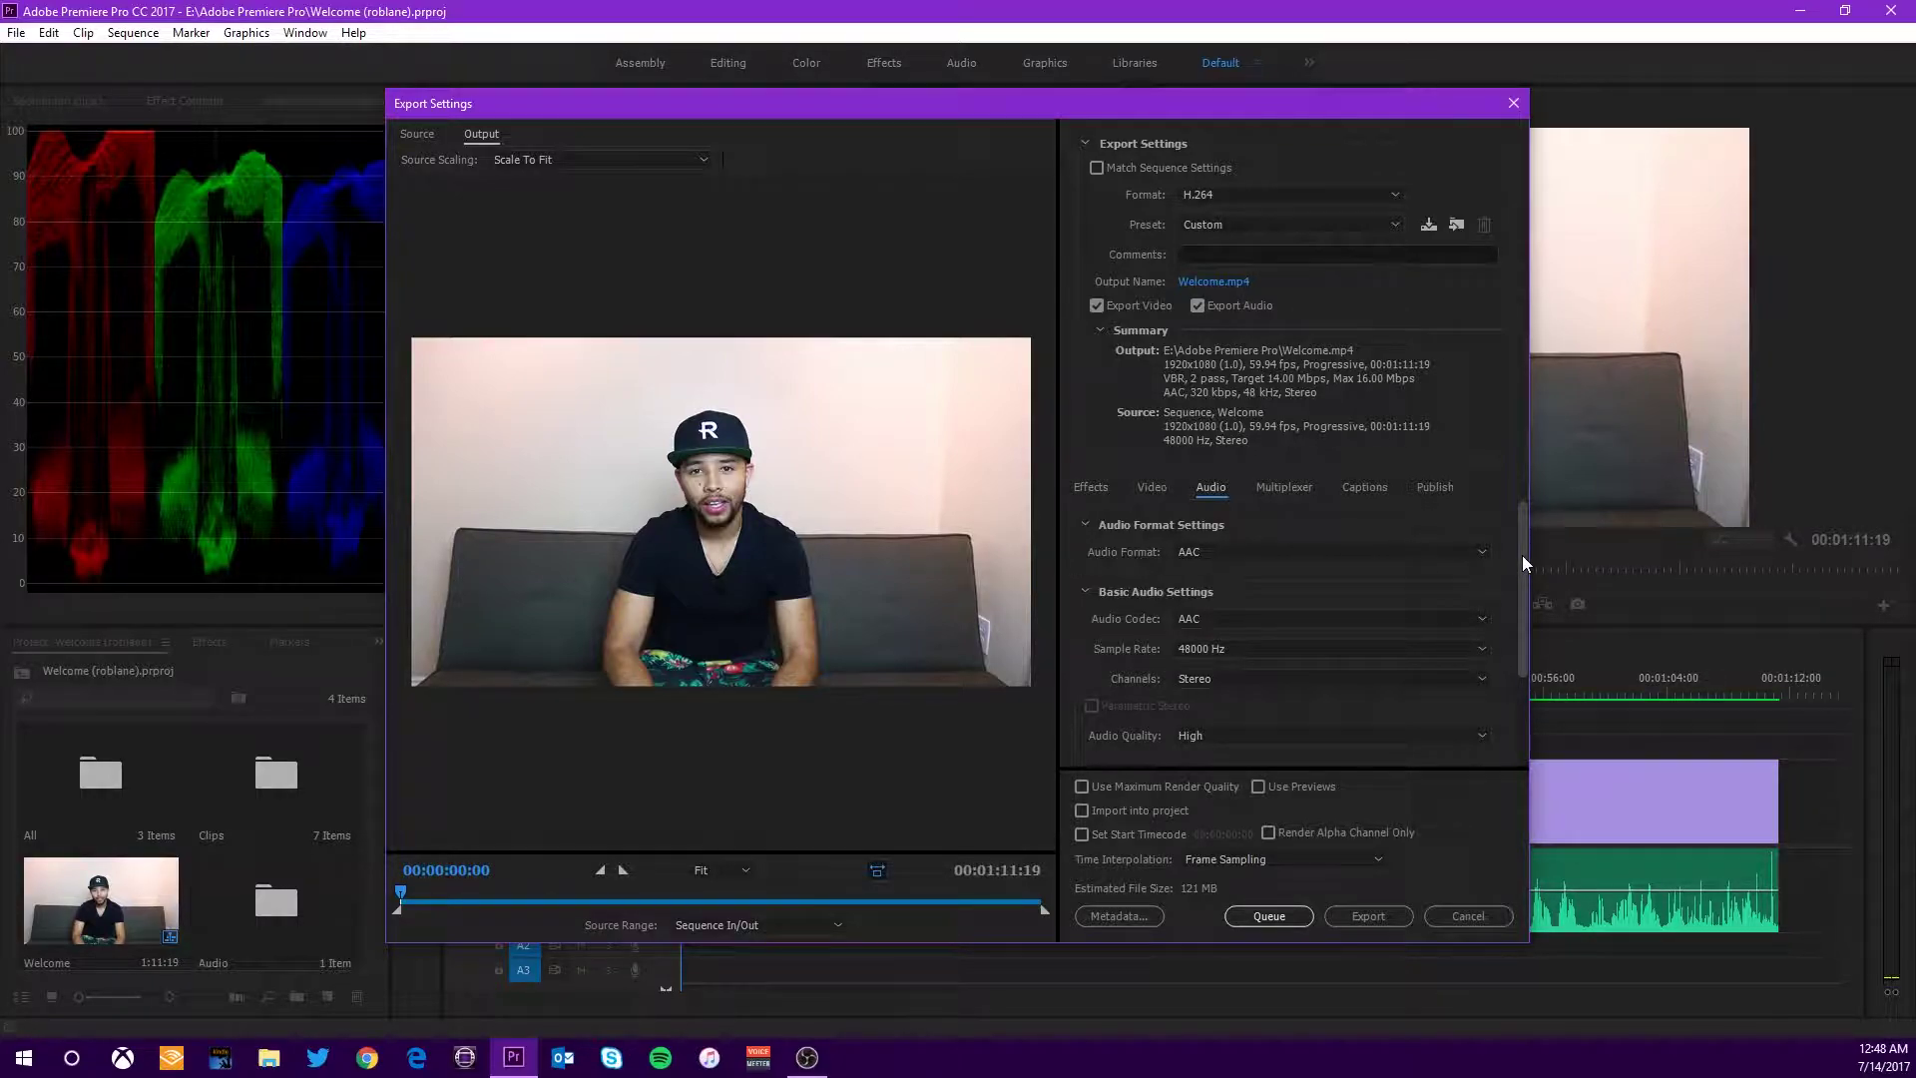
mouse_move(1524, 555)
left_mouse_down()
mouse_move(1534, 616)
mouse_move(1535, 548)
left_mouse_up()
left_click(1476, 650)
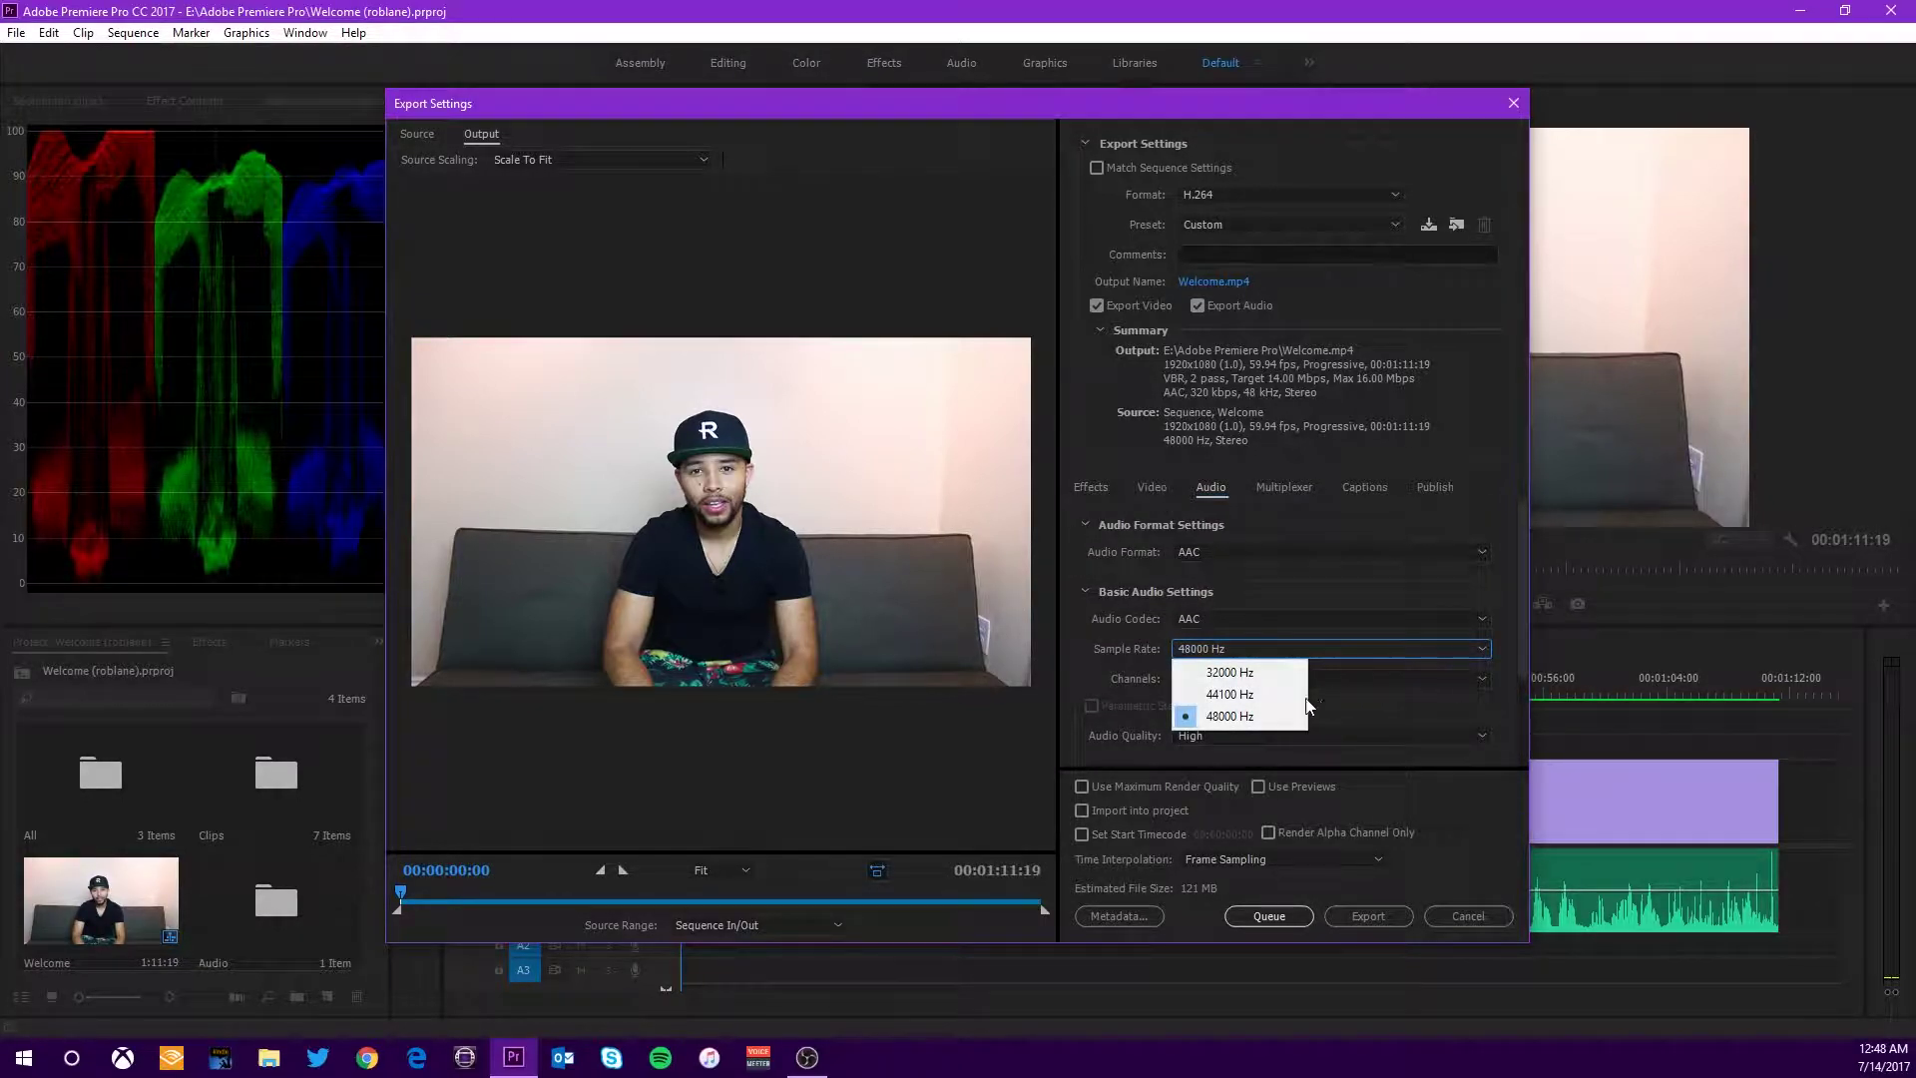
left_click(1272, 692)
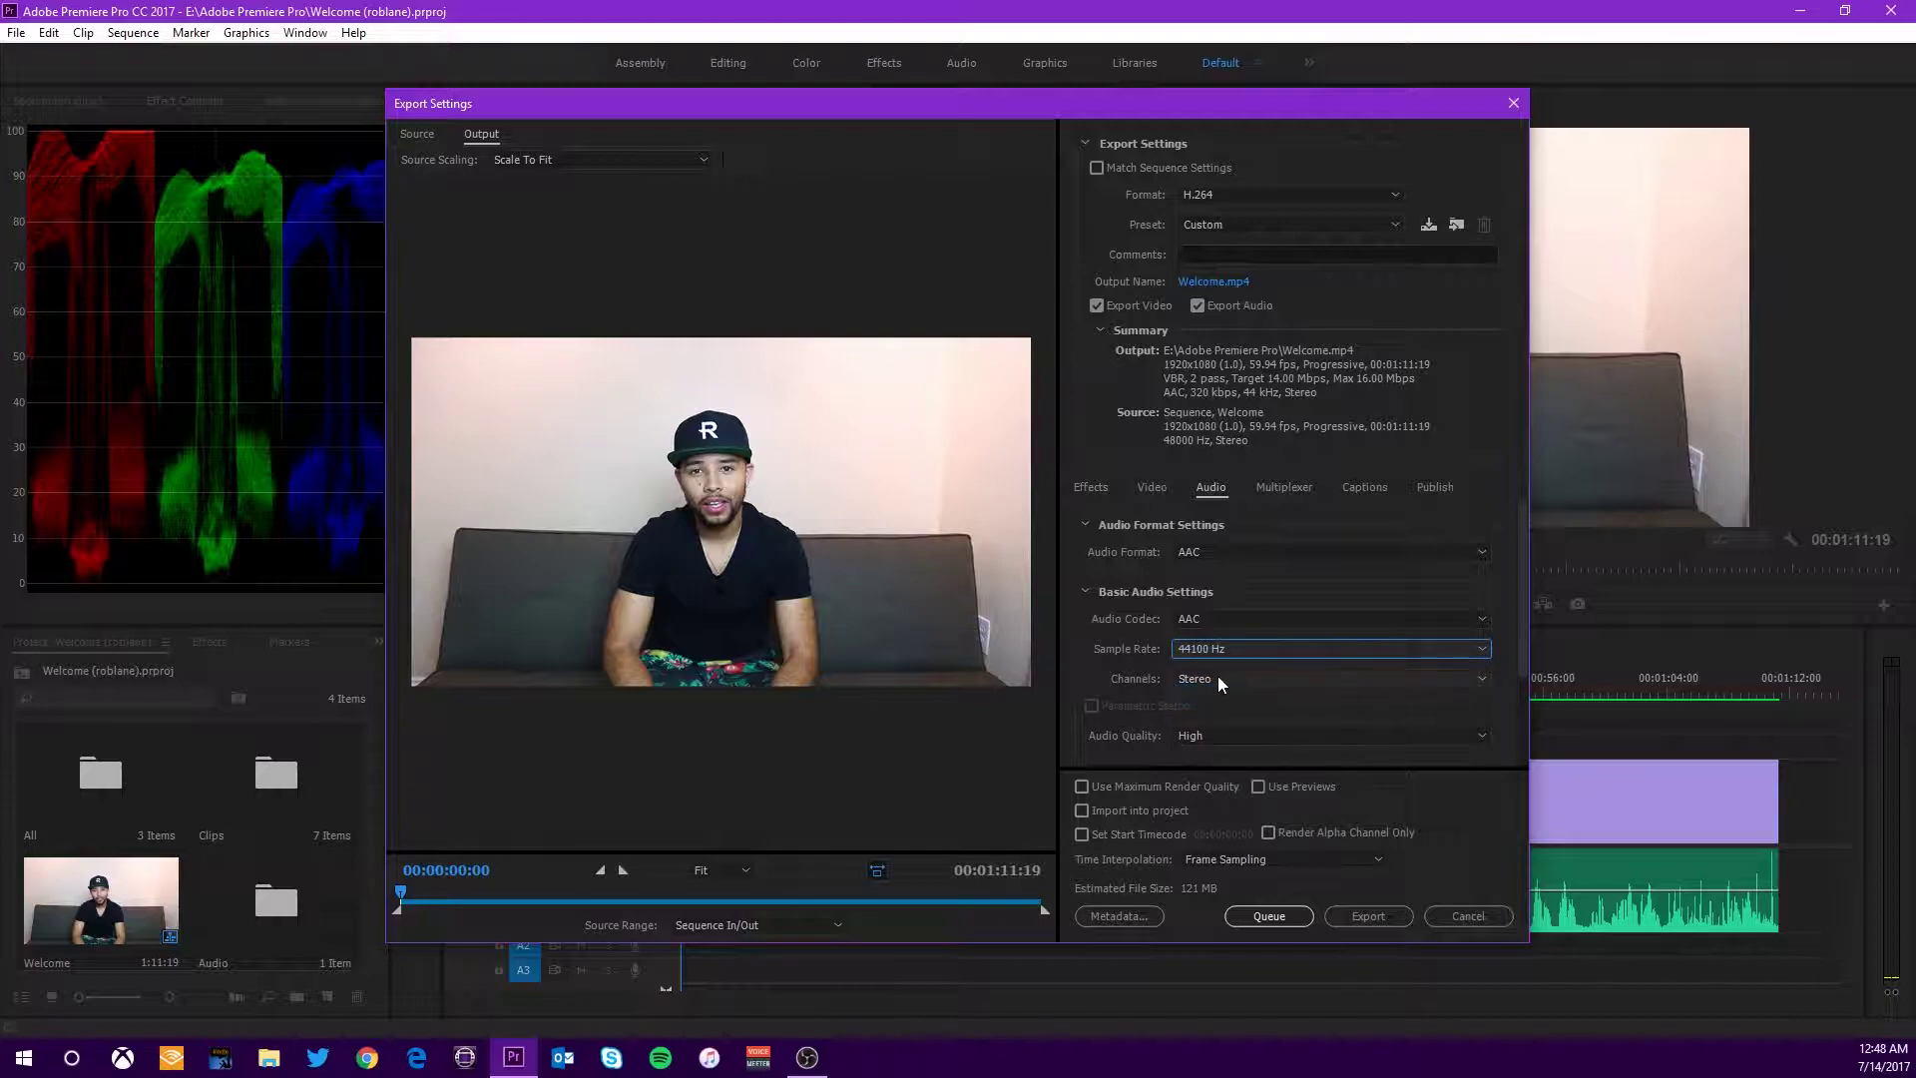
left_click(1278, 649)
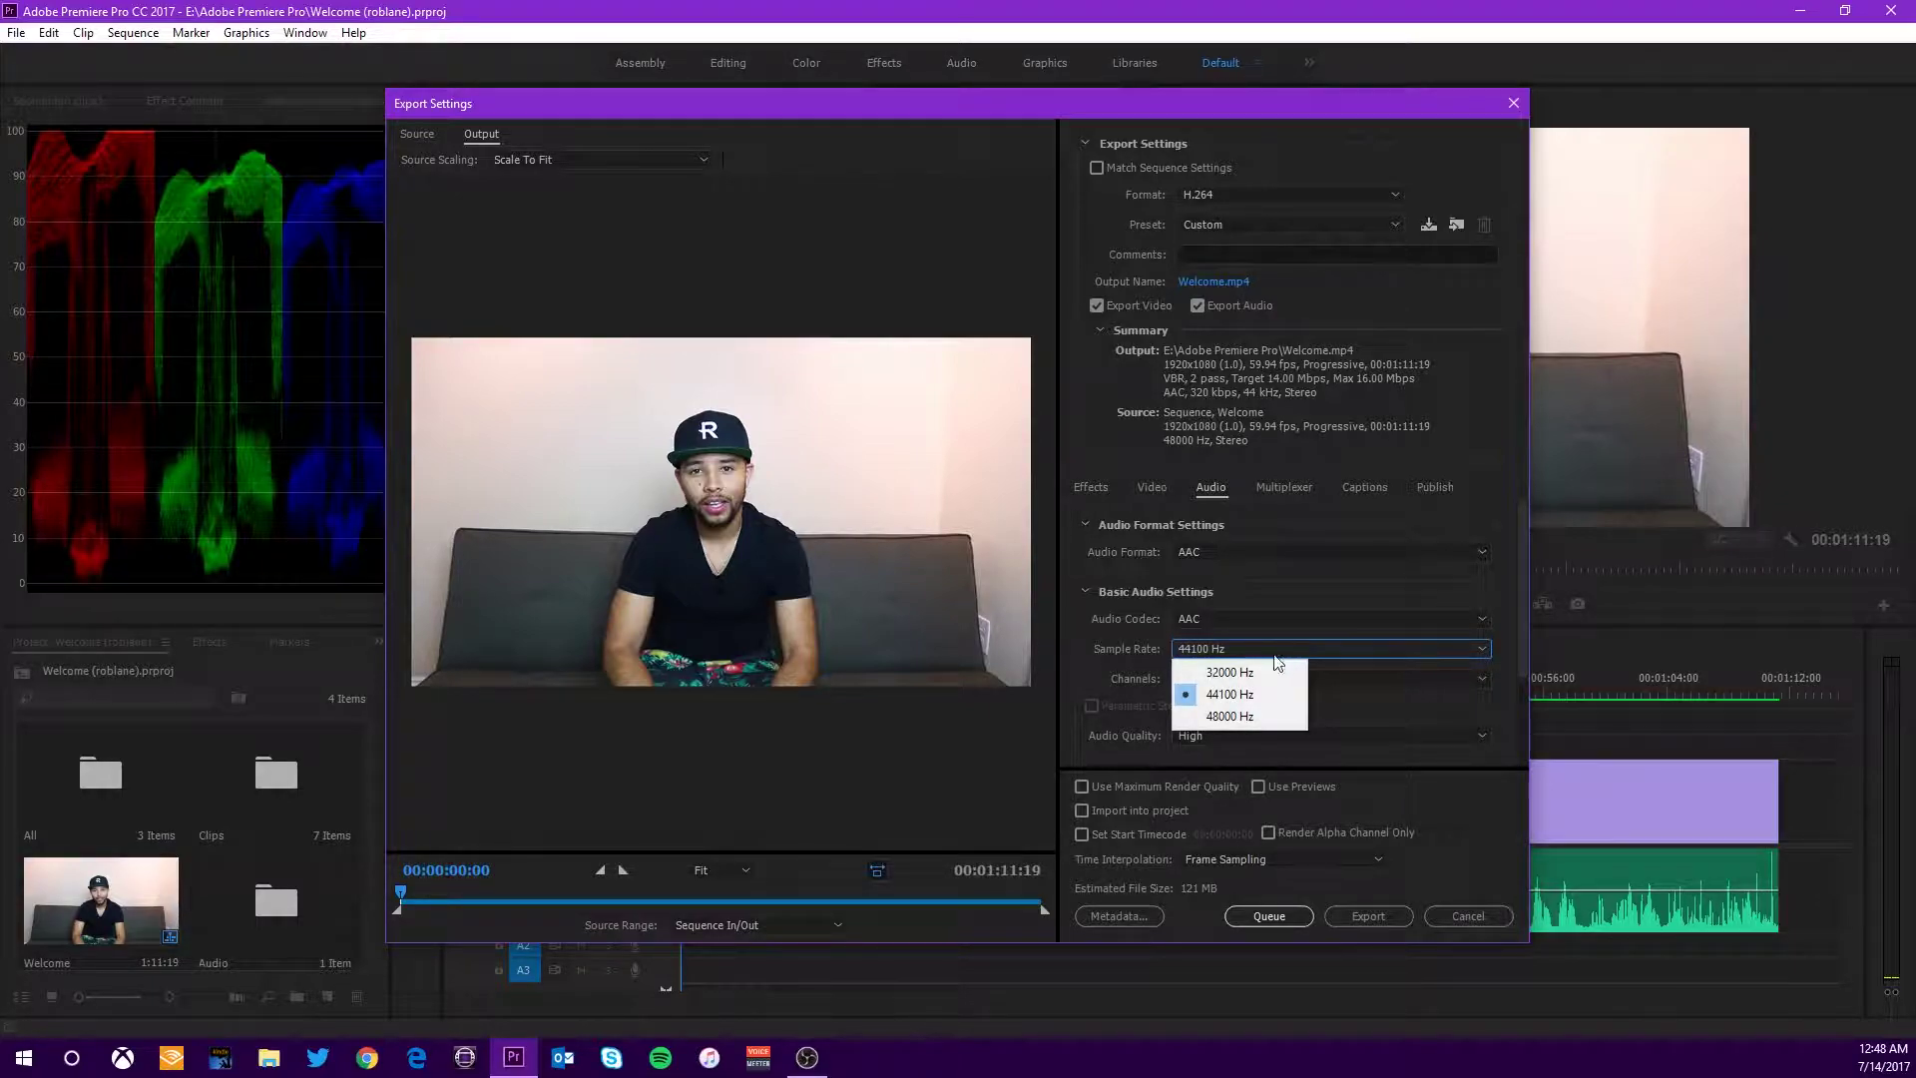
left_click(1244, 713)
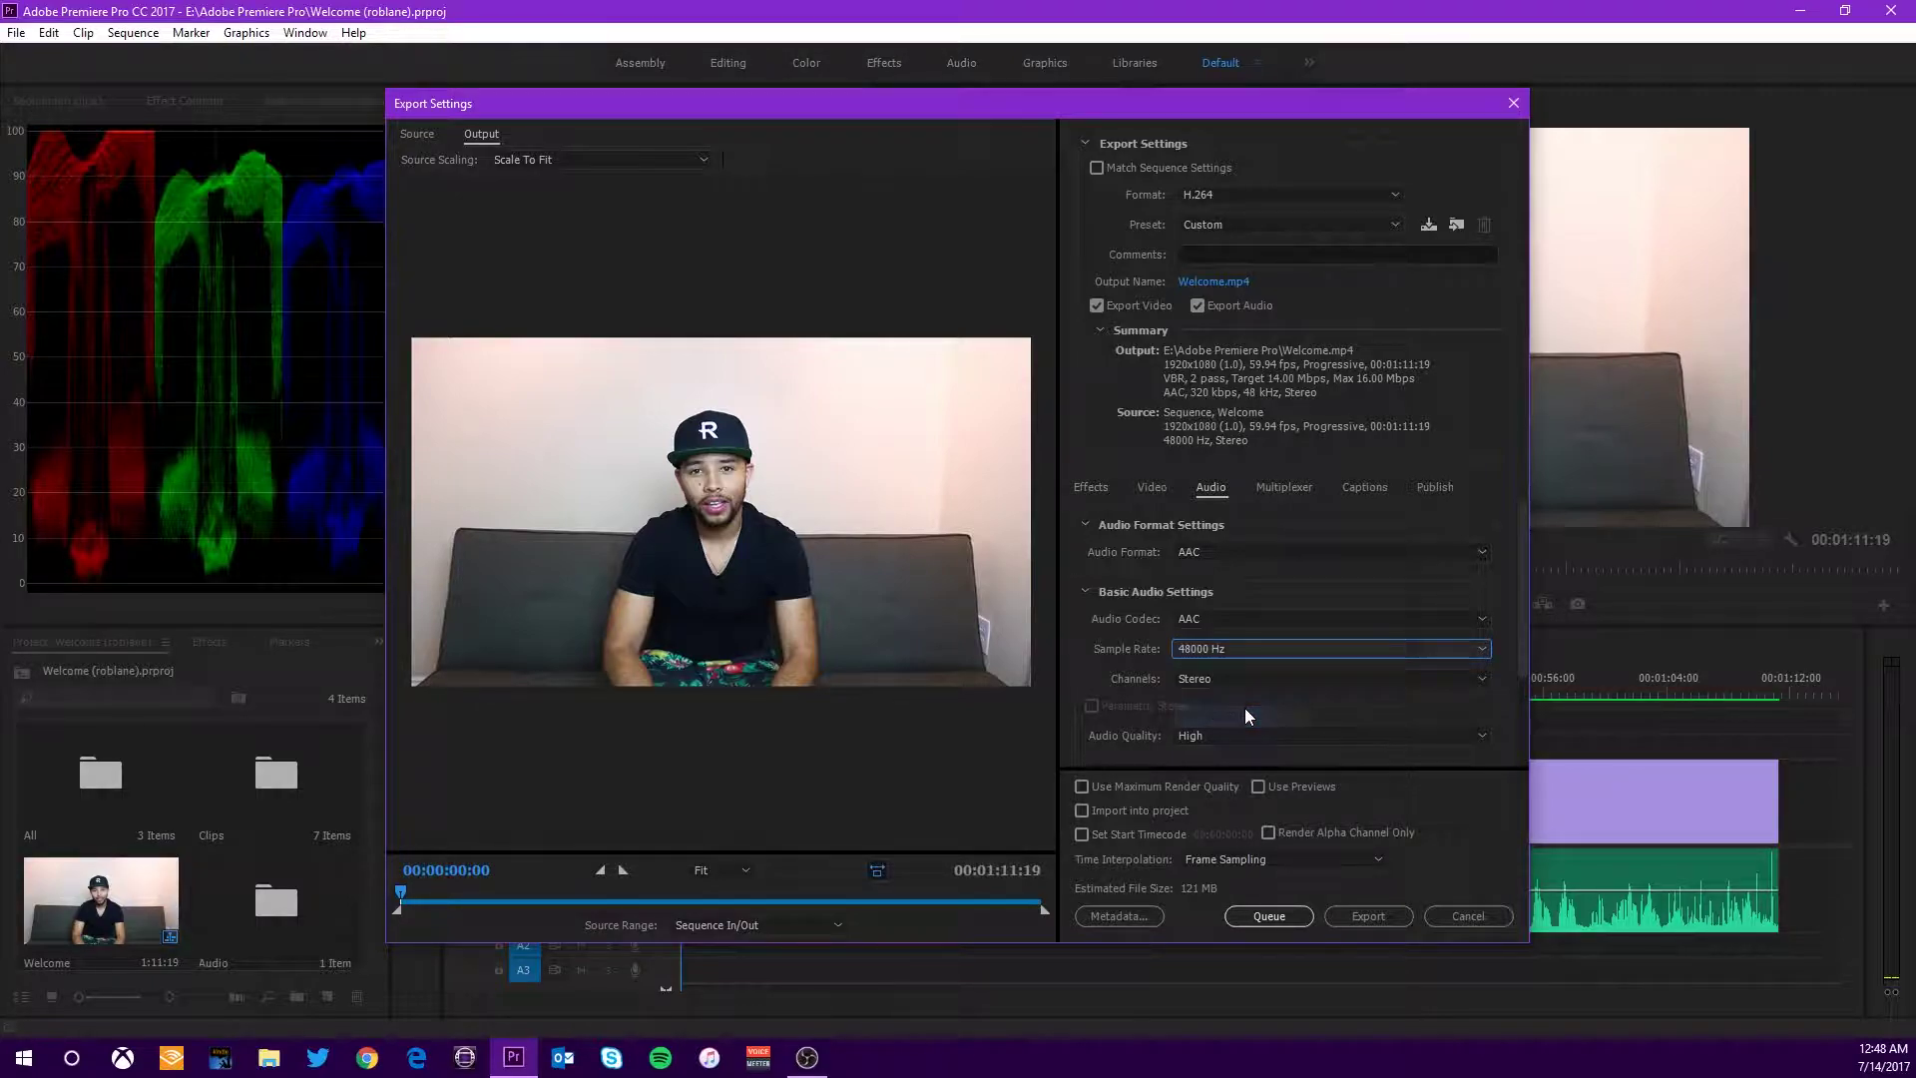
left_click(1255, 648)
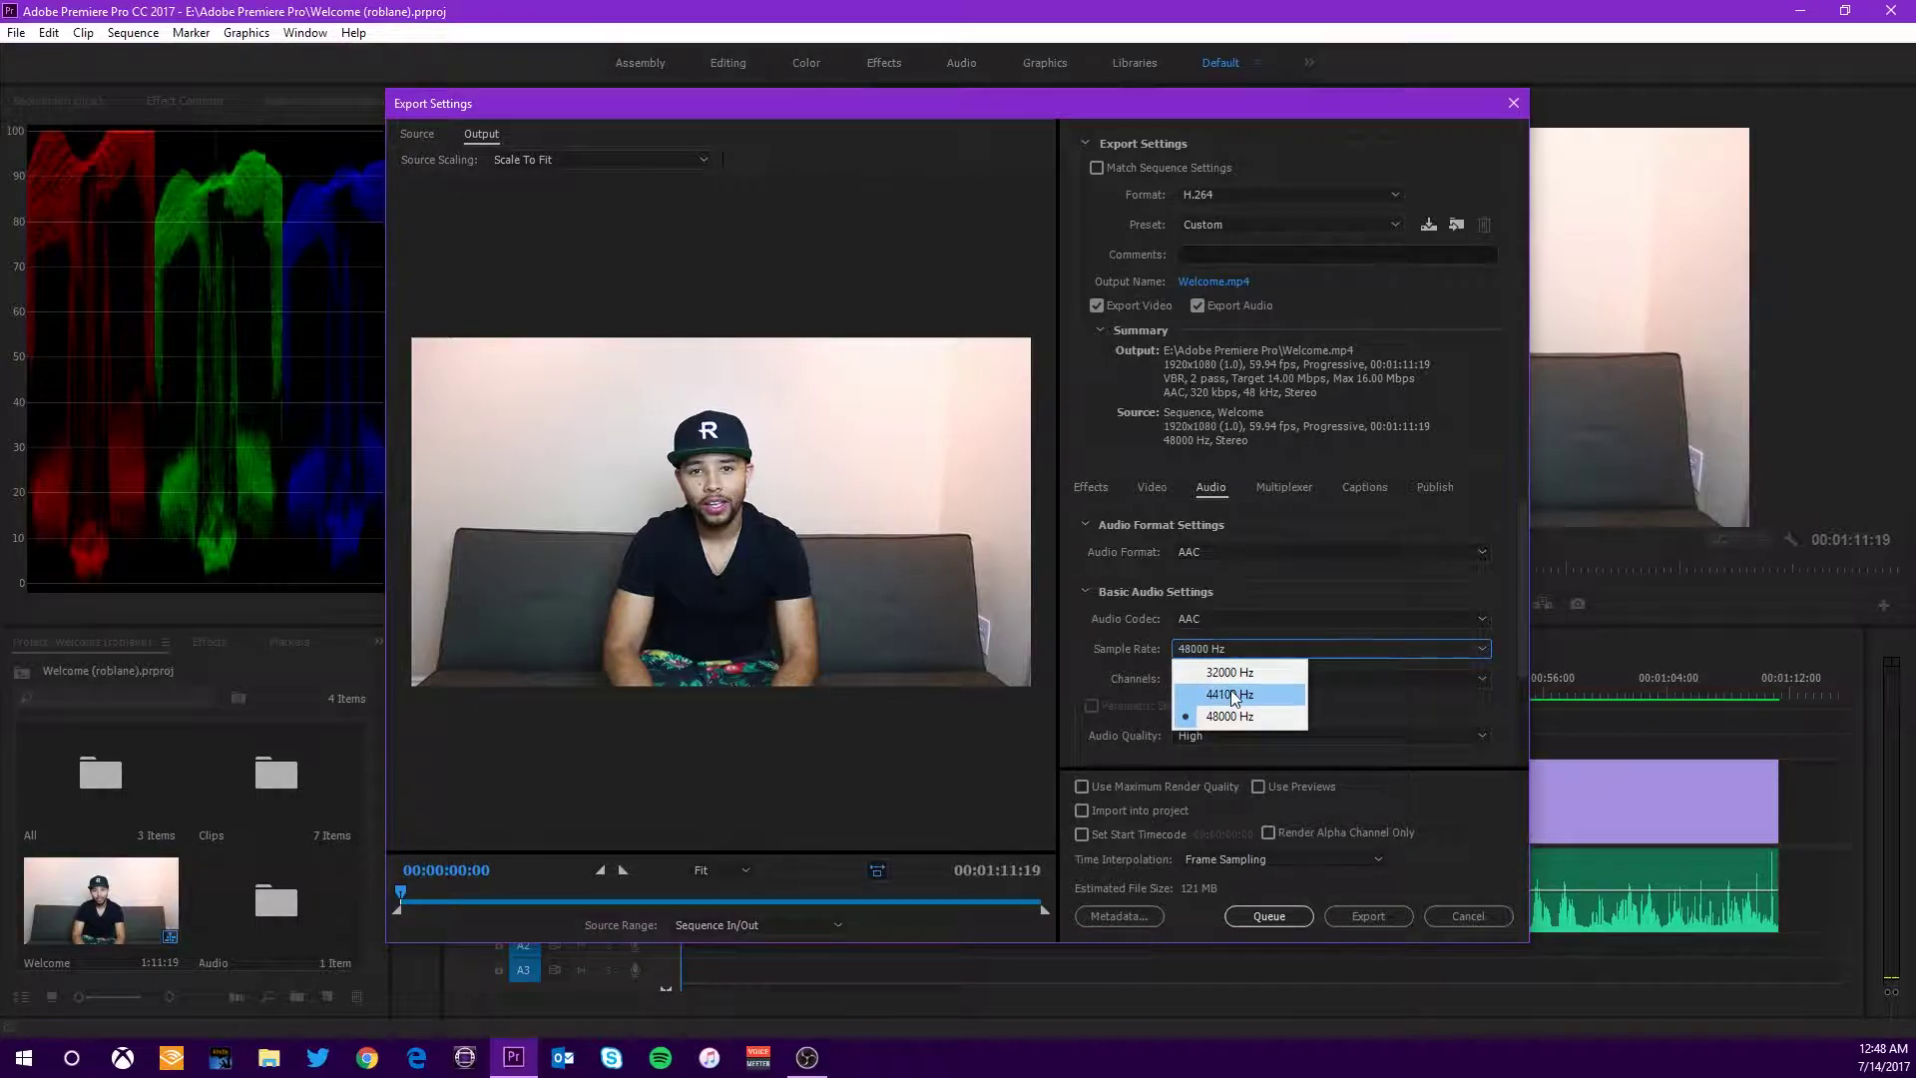
left_click(1233, 695)
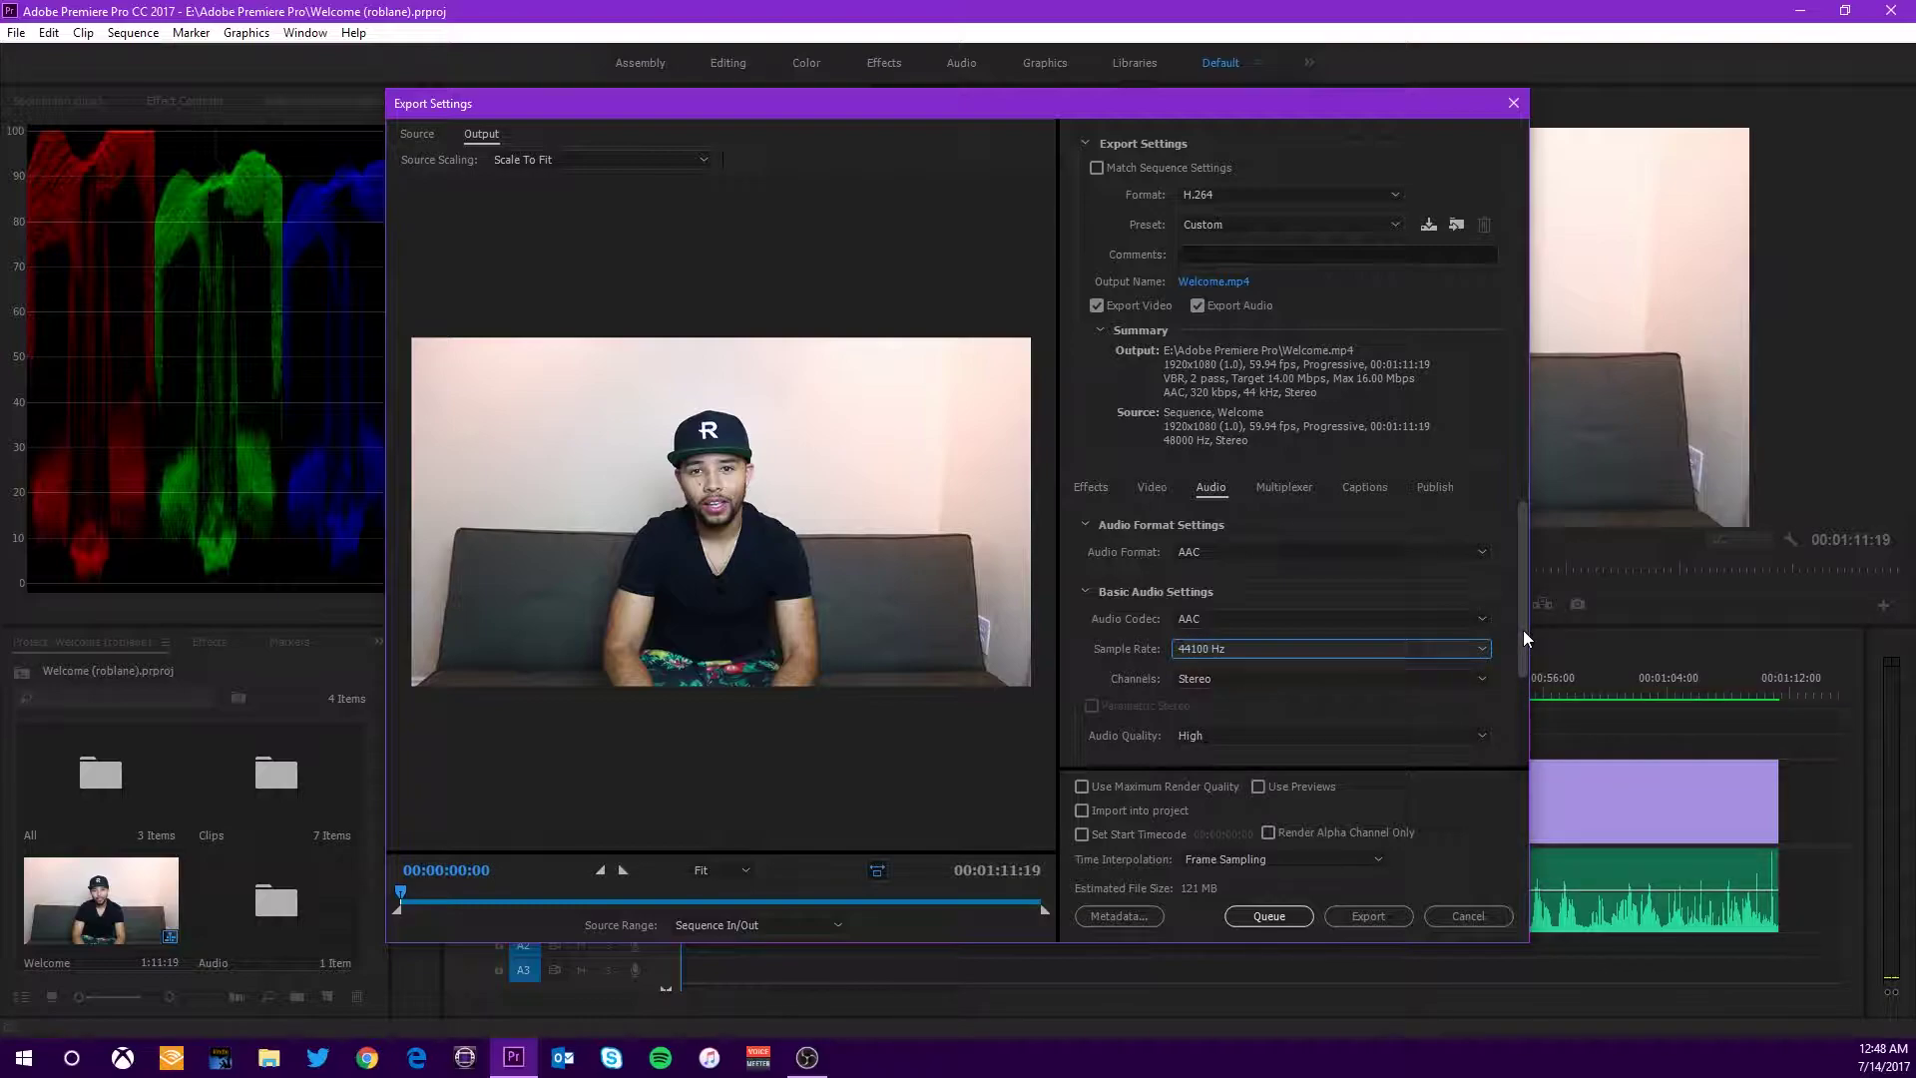
Choose High as the audio quality for the export.
scroll(1523, 631, "down", 1)
left_click_drag(1523, 630, 1529, 722)
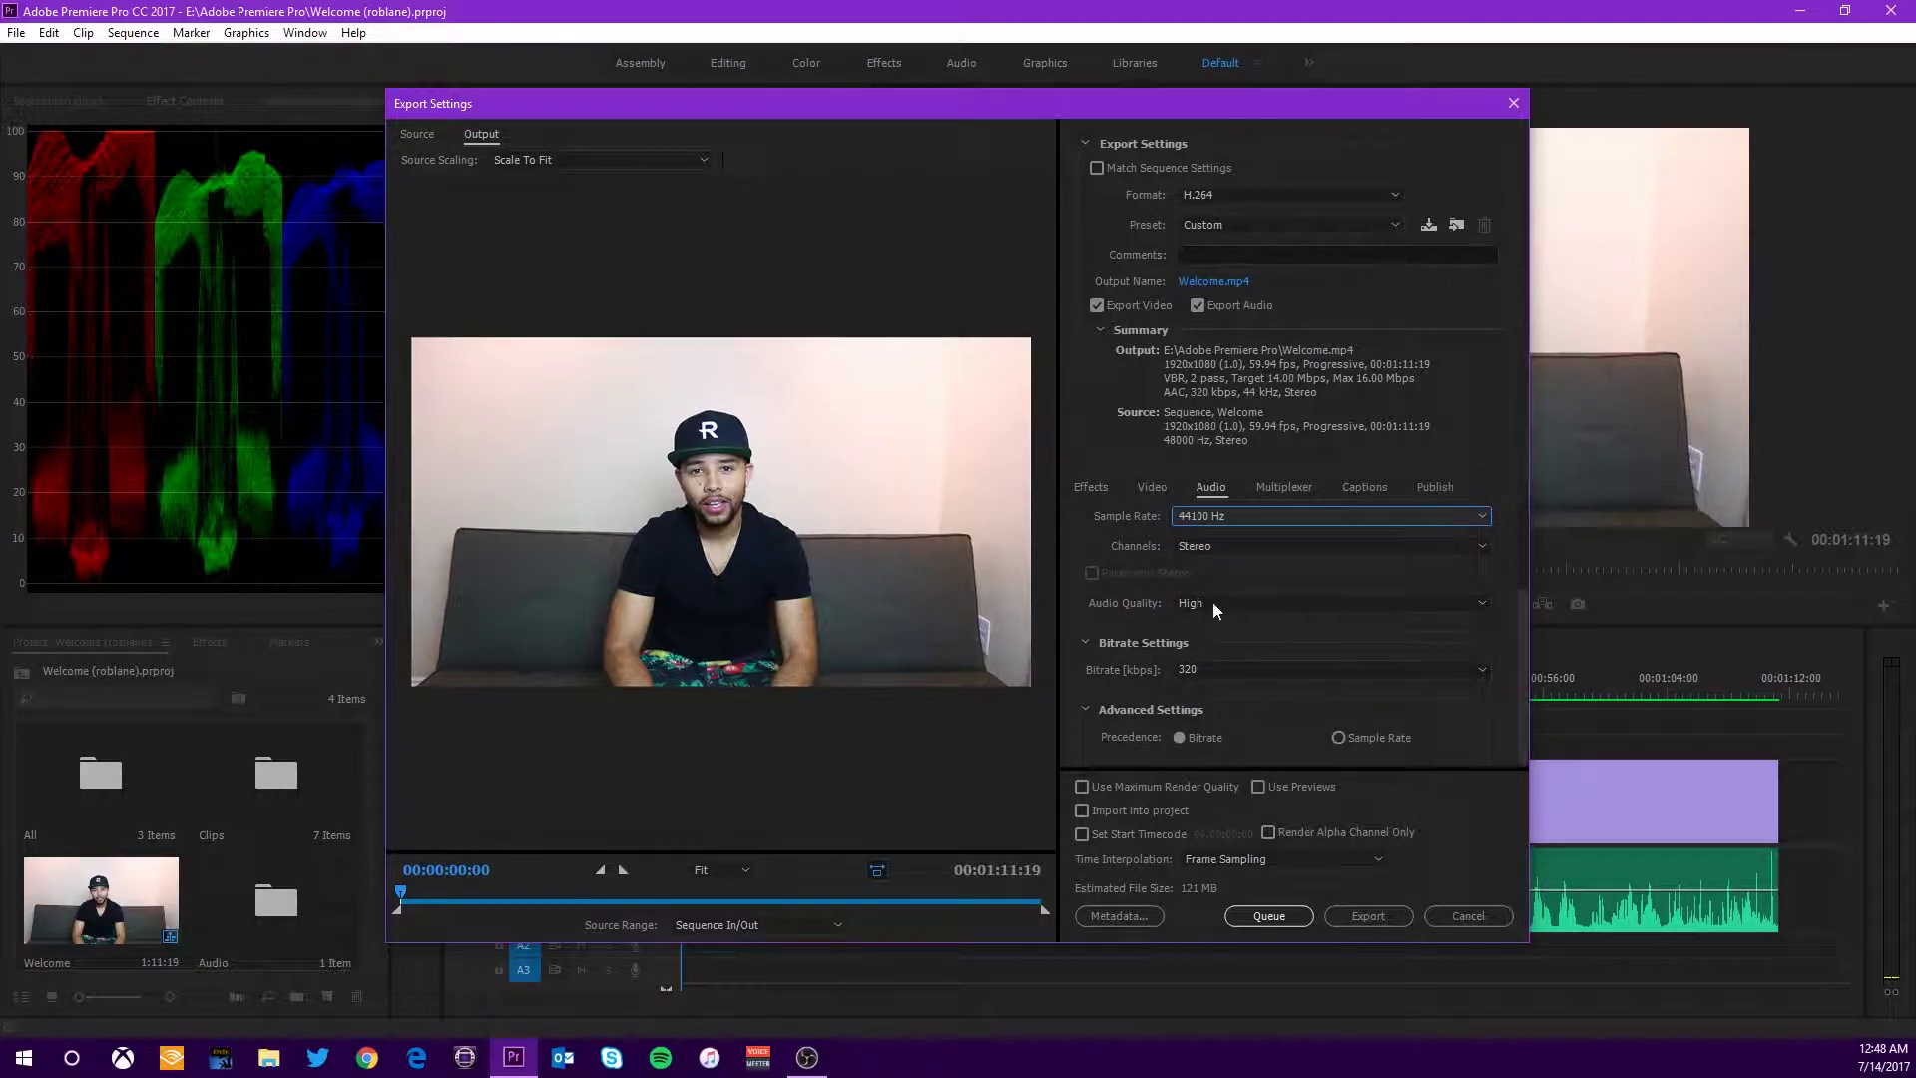
left_click(1261, 602)
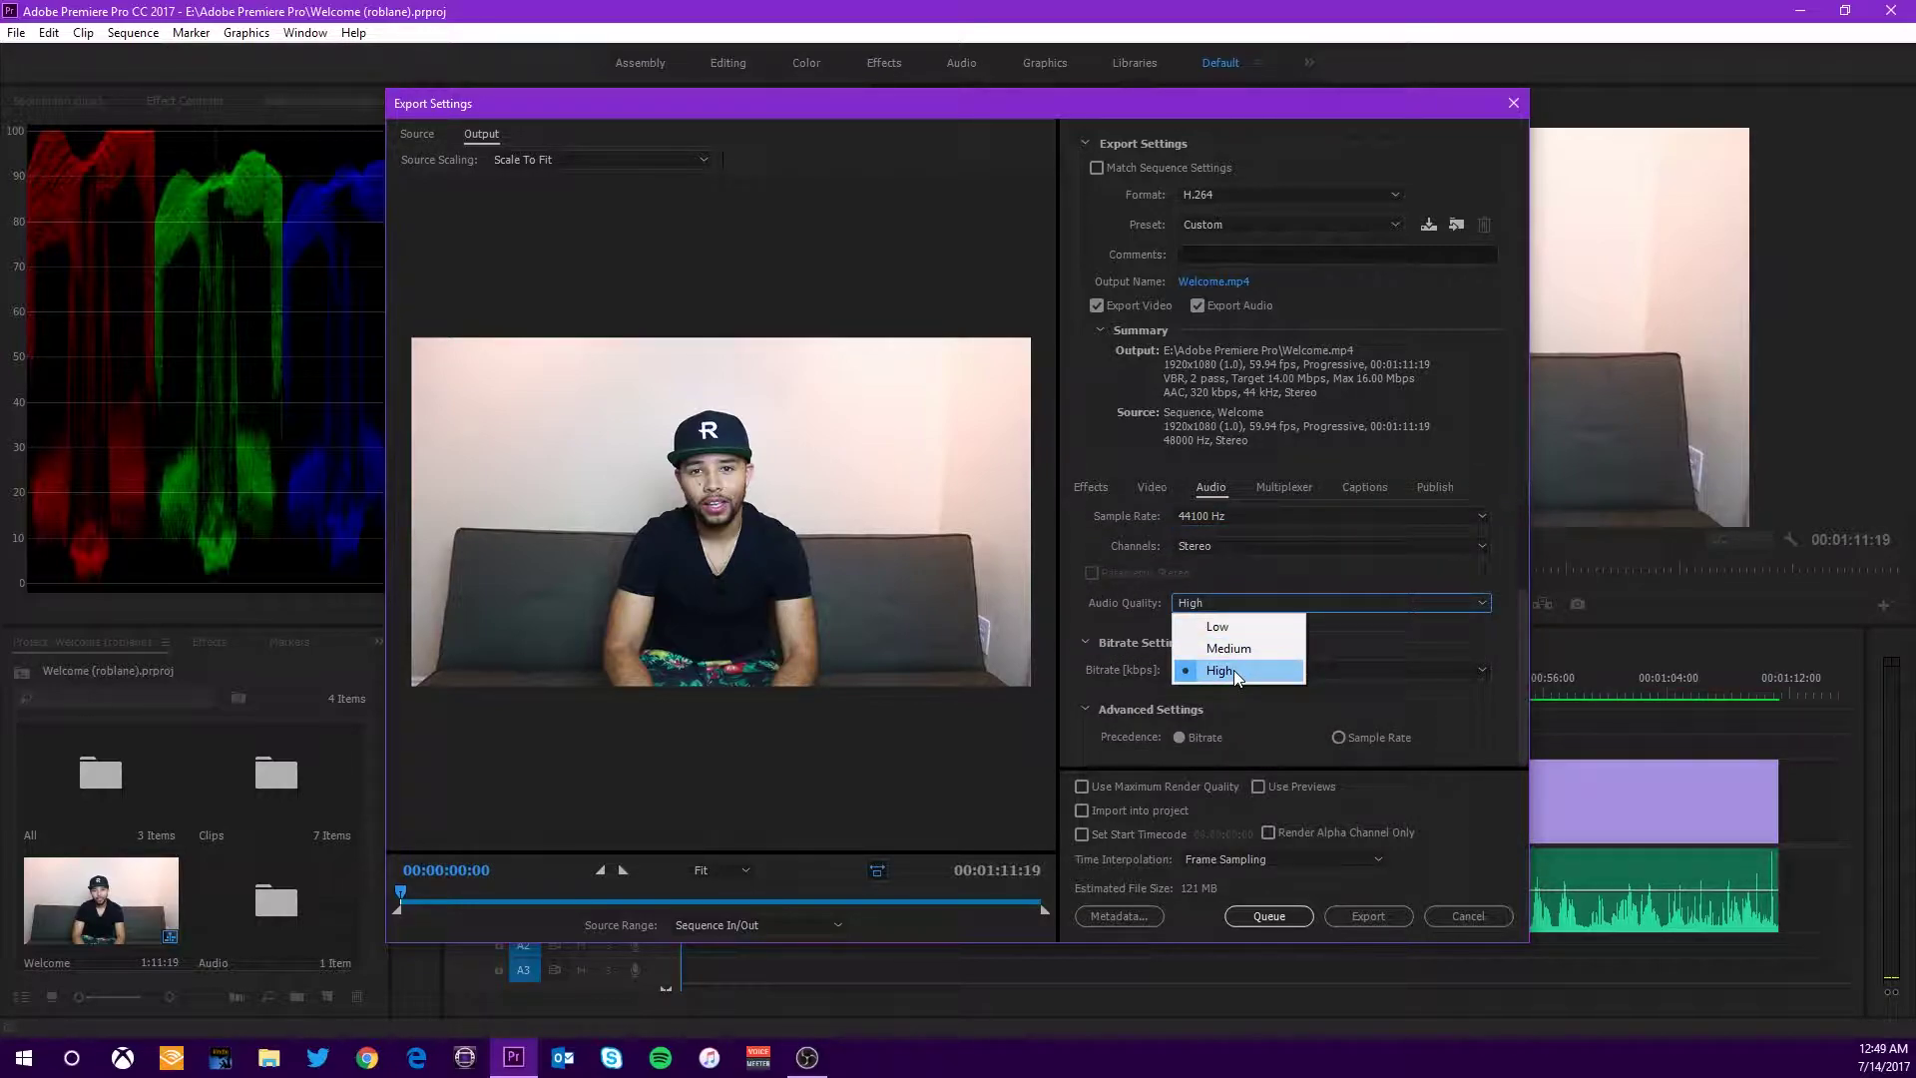
left_click(1233, 669)
left_click(1220, 604)
left_click(1225, 668)
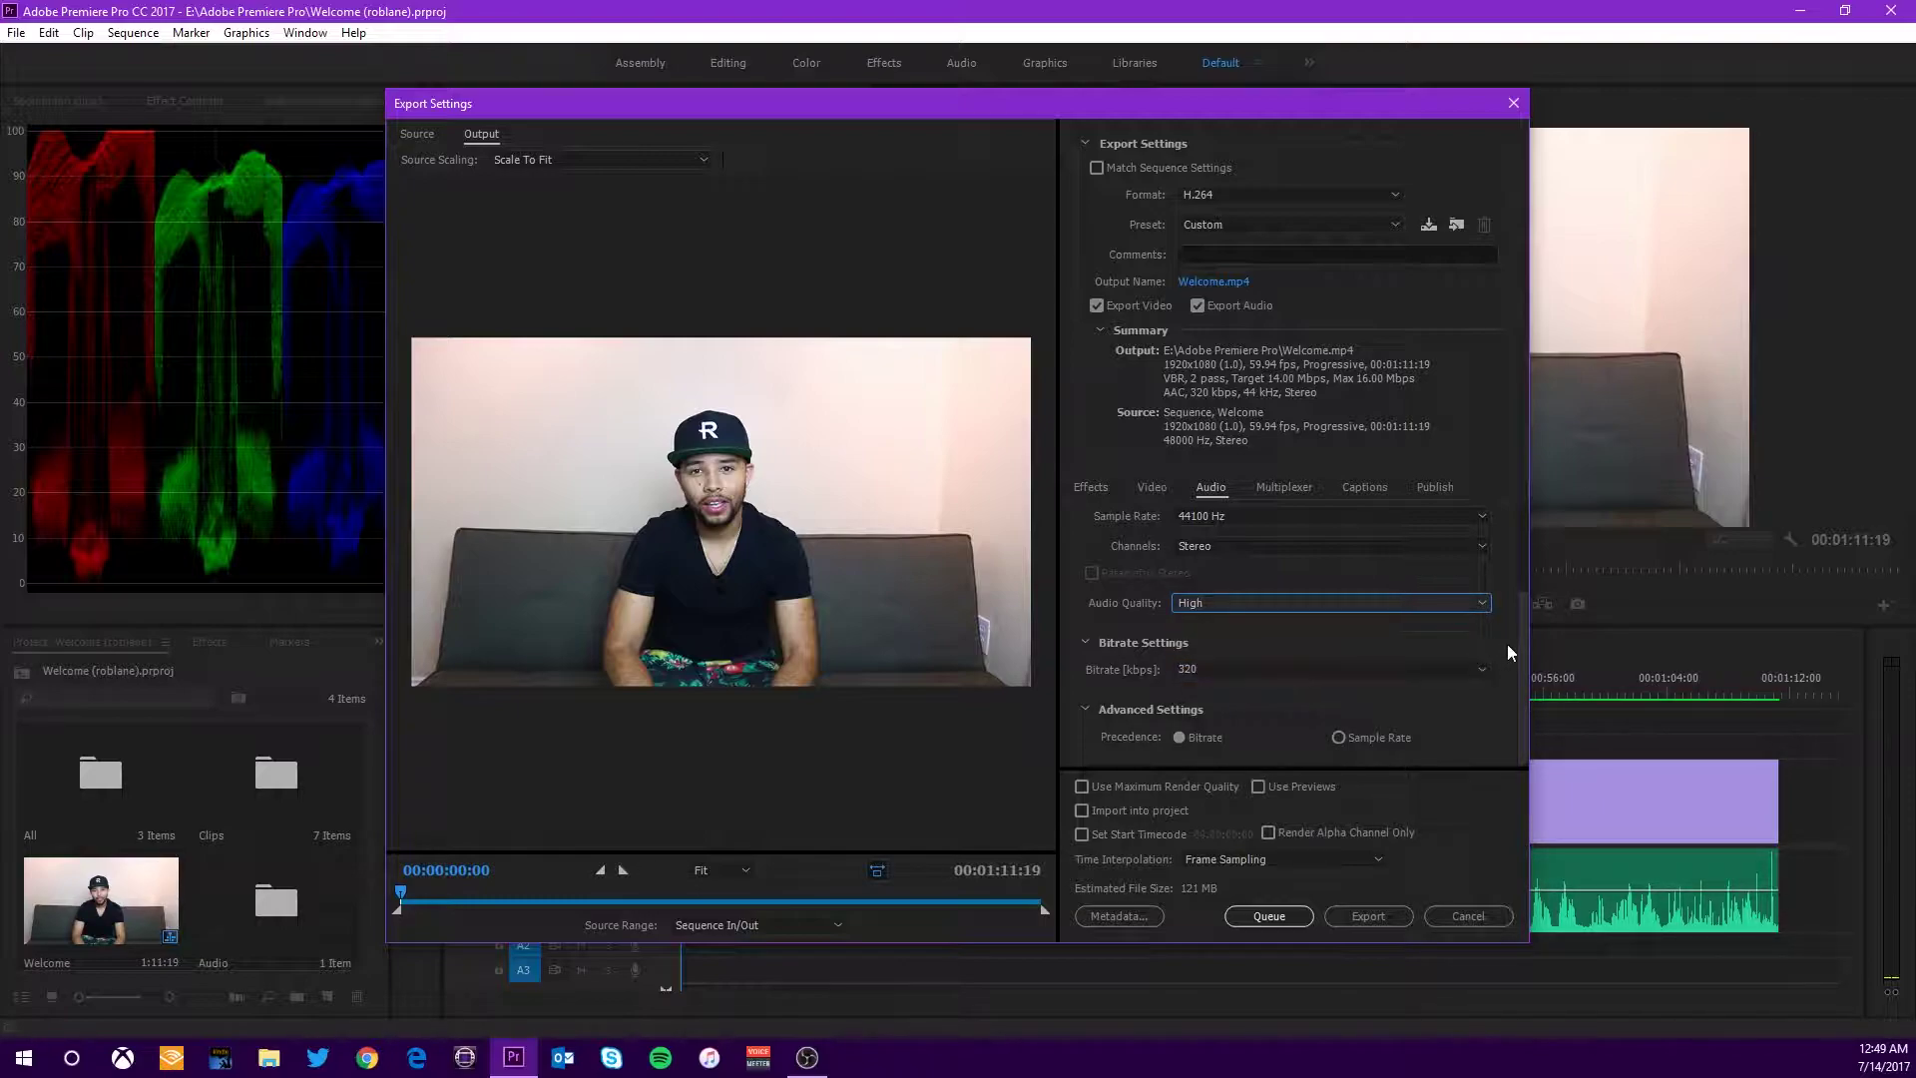
Try an audio bitrate of 192 kbps, then restore it to 320 kbps.
left_click(1349, 669)
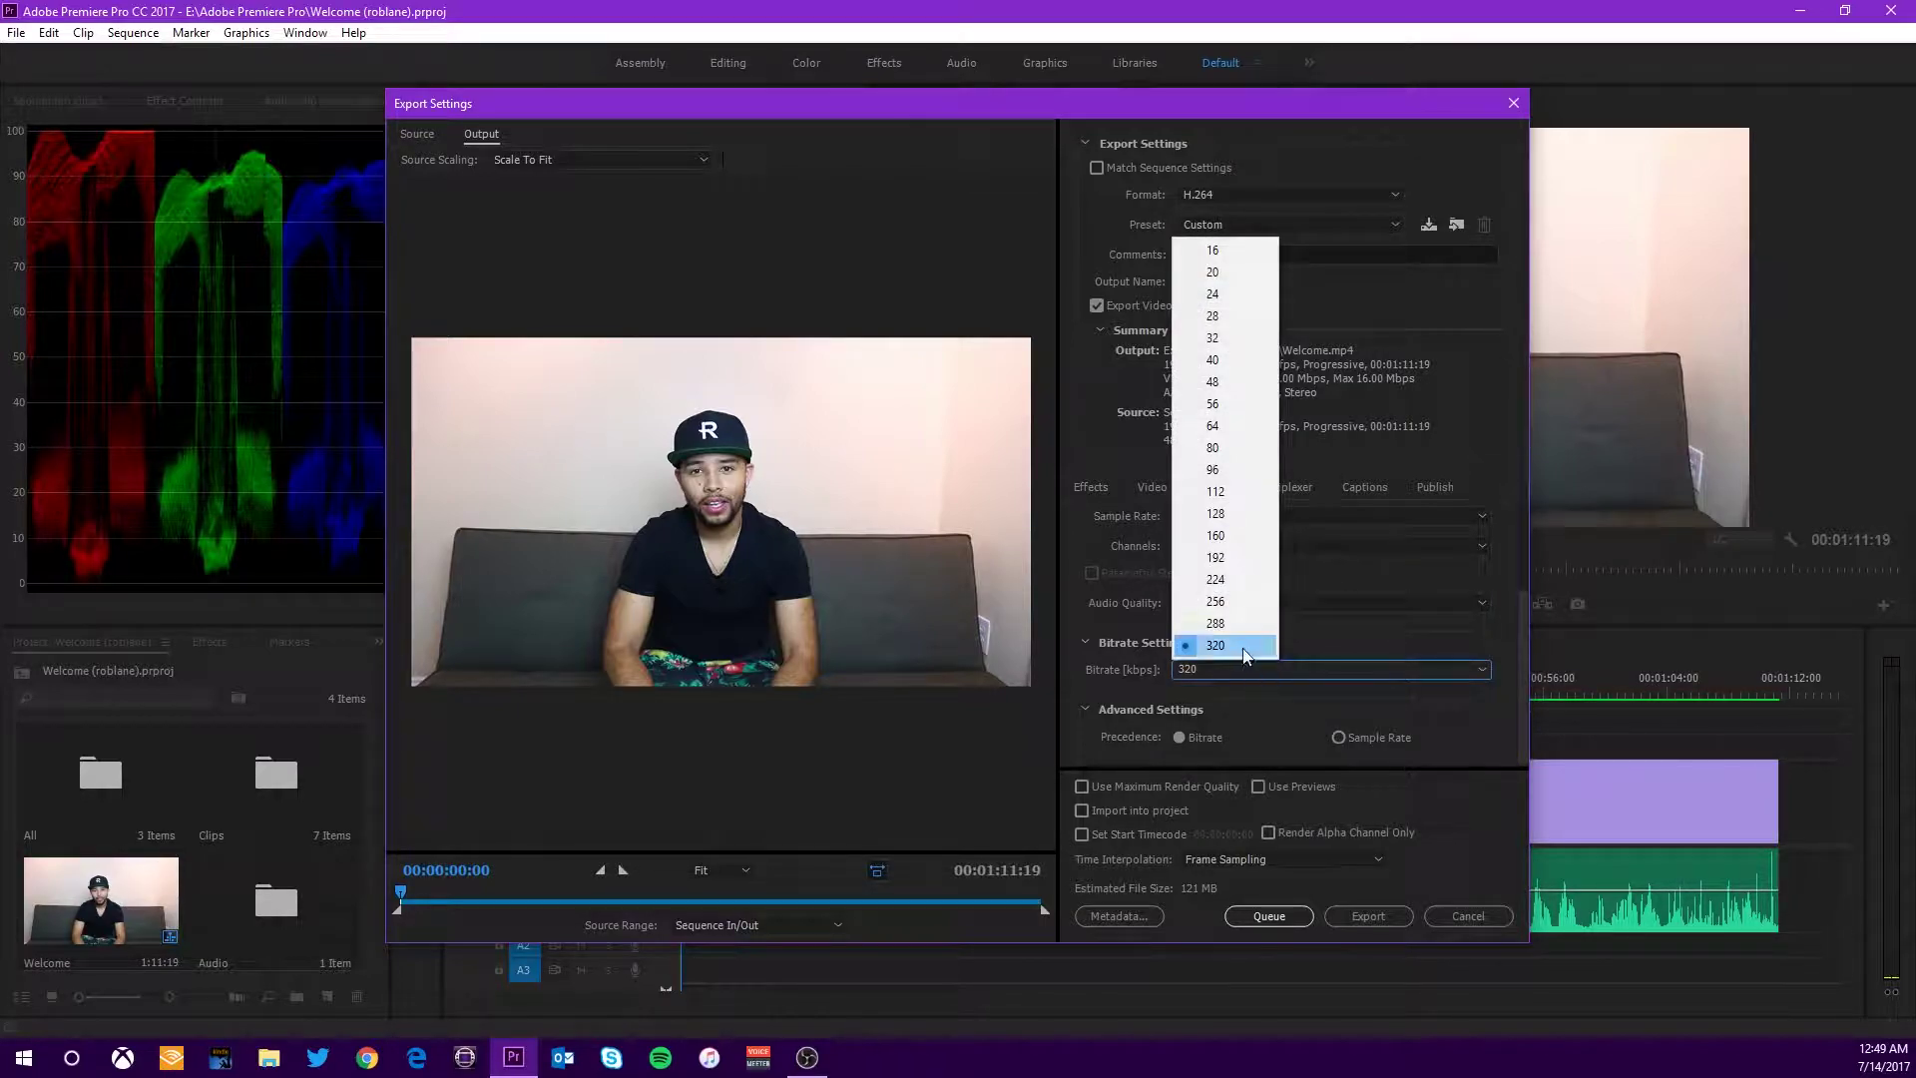
left_click(1213, 559)
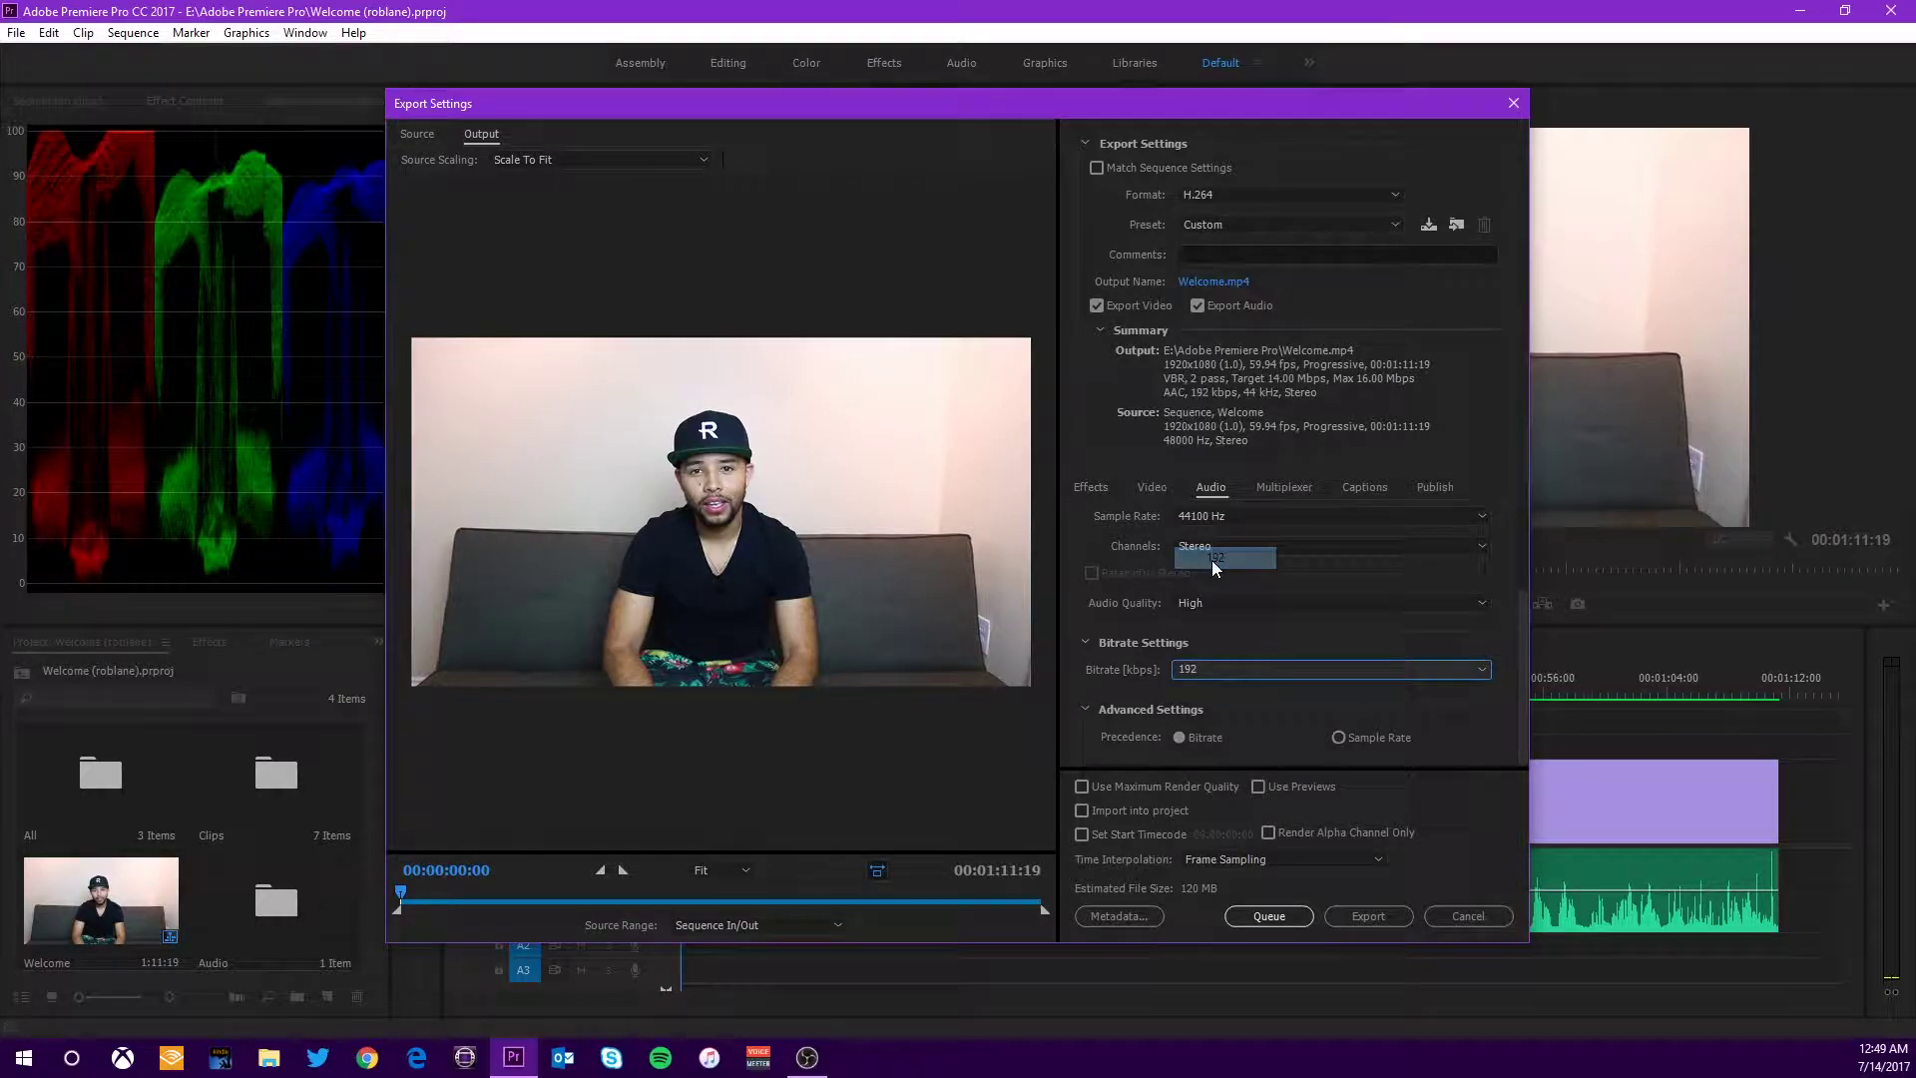
left_click(1273, 672)
left_click(1239, 650)
left_click(1487, 668)
left_click(1254, 643)
left_click(1321, 669)
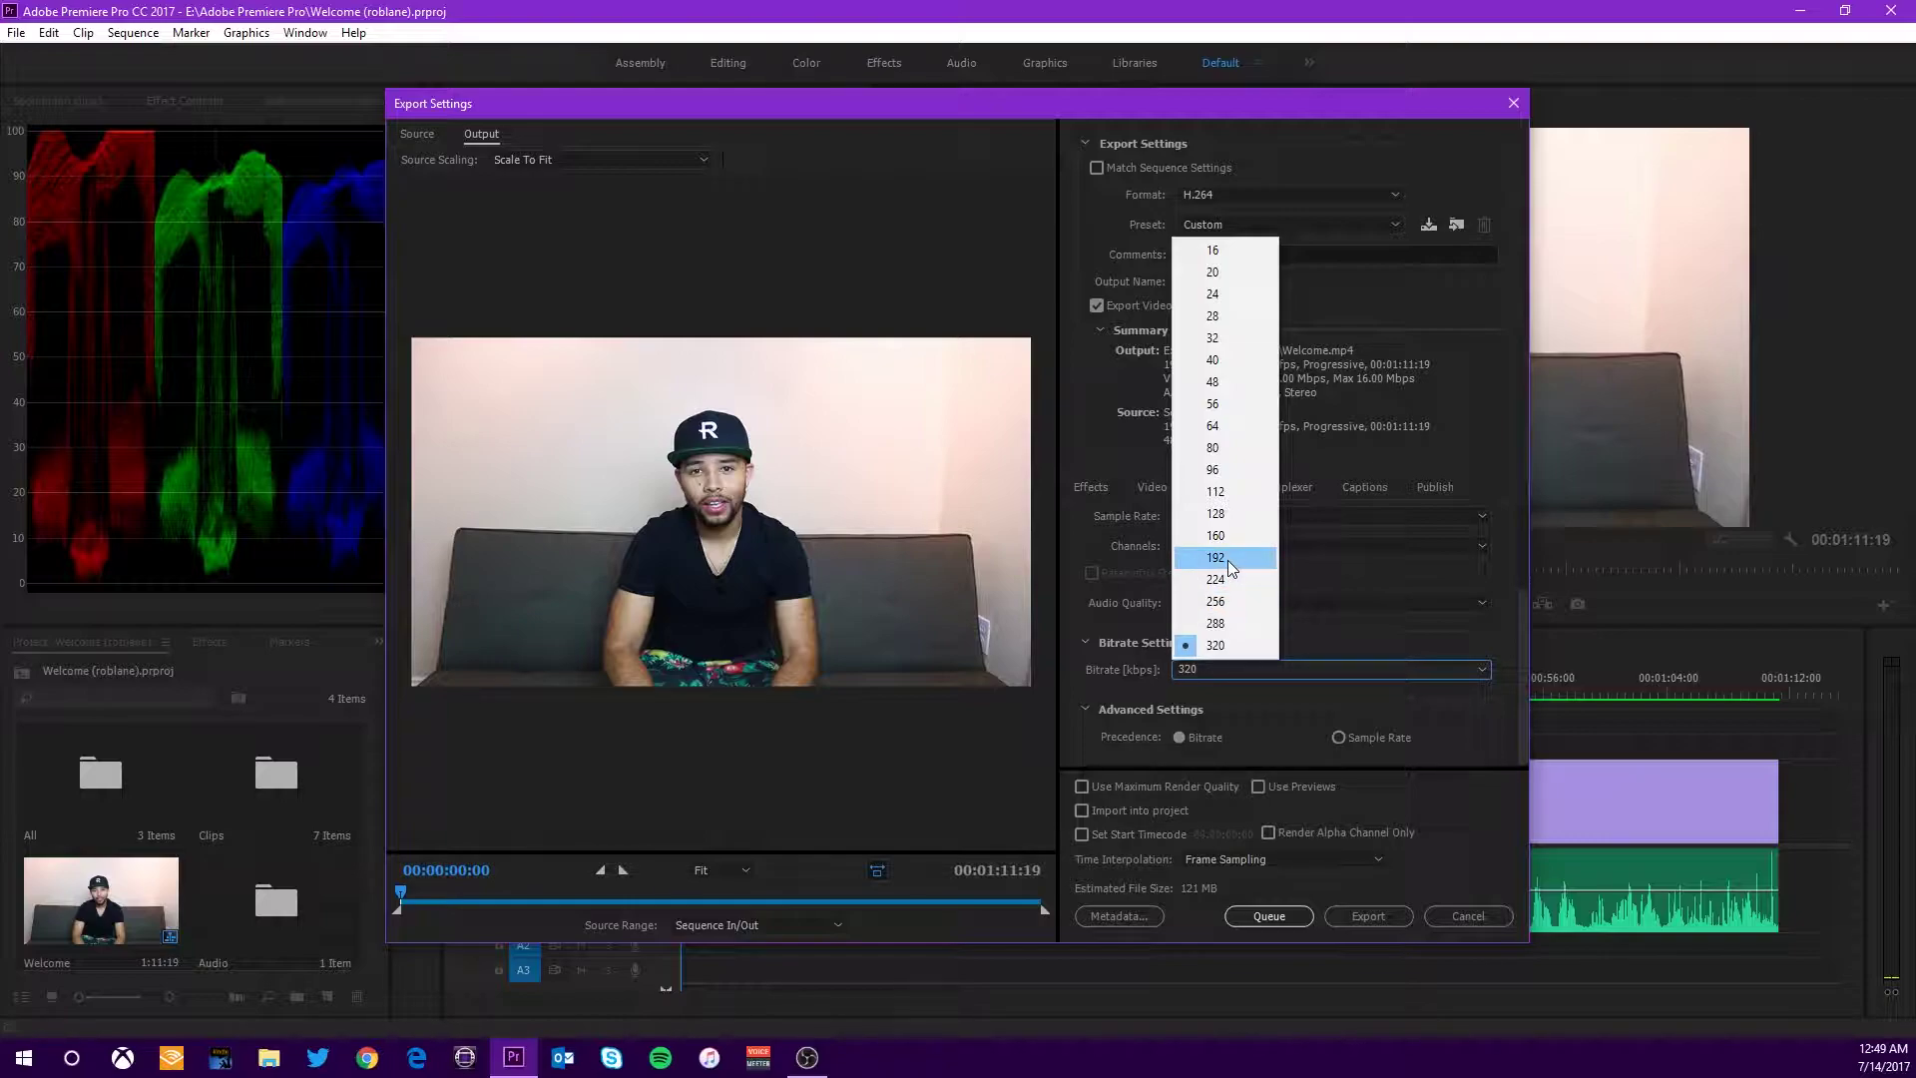
left_click(1338, 647)
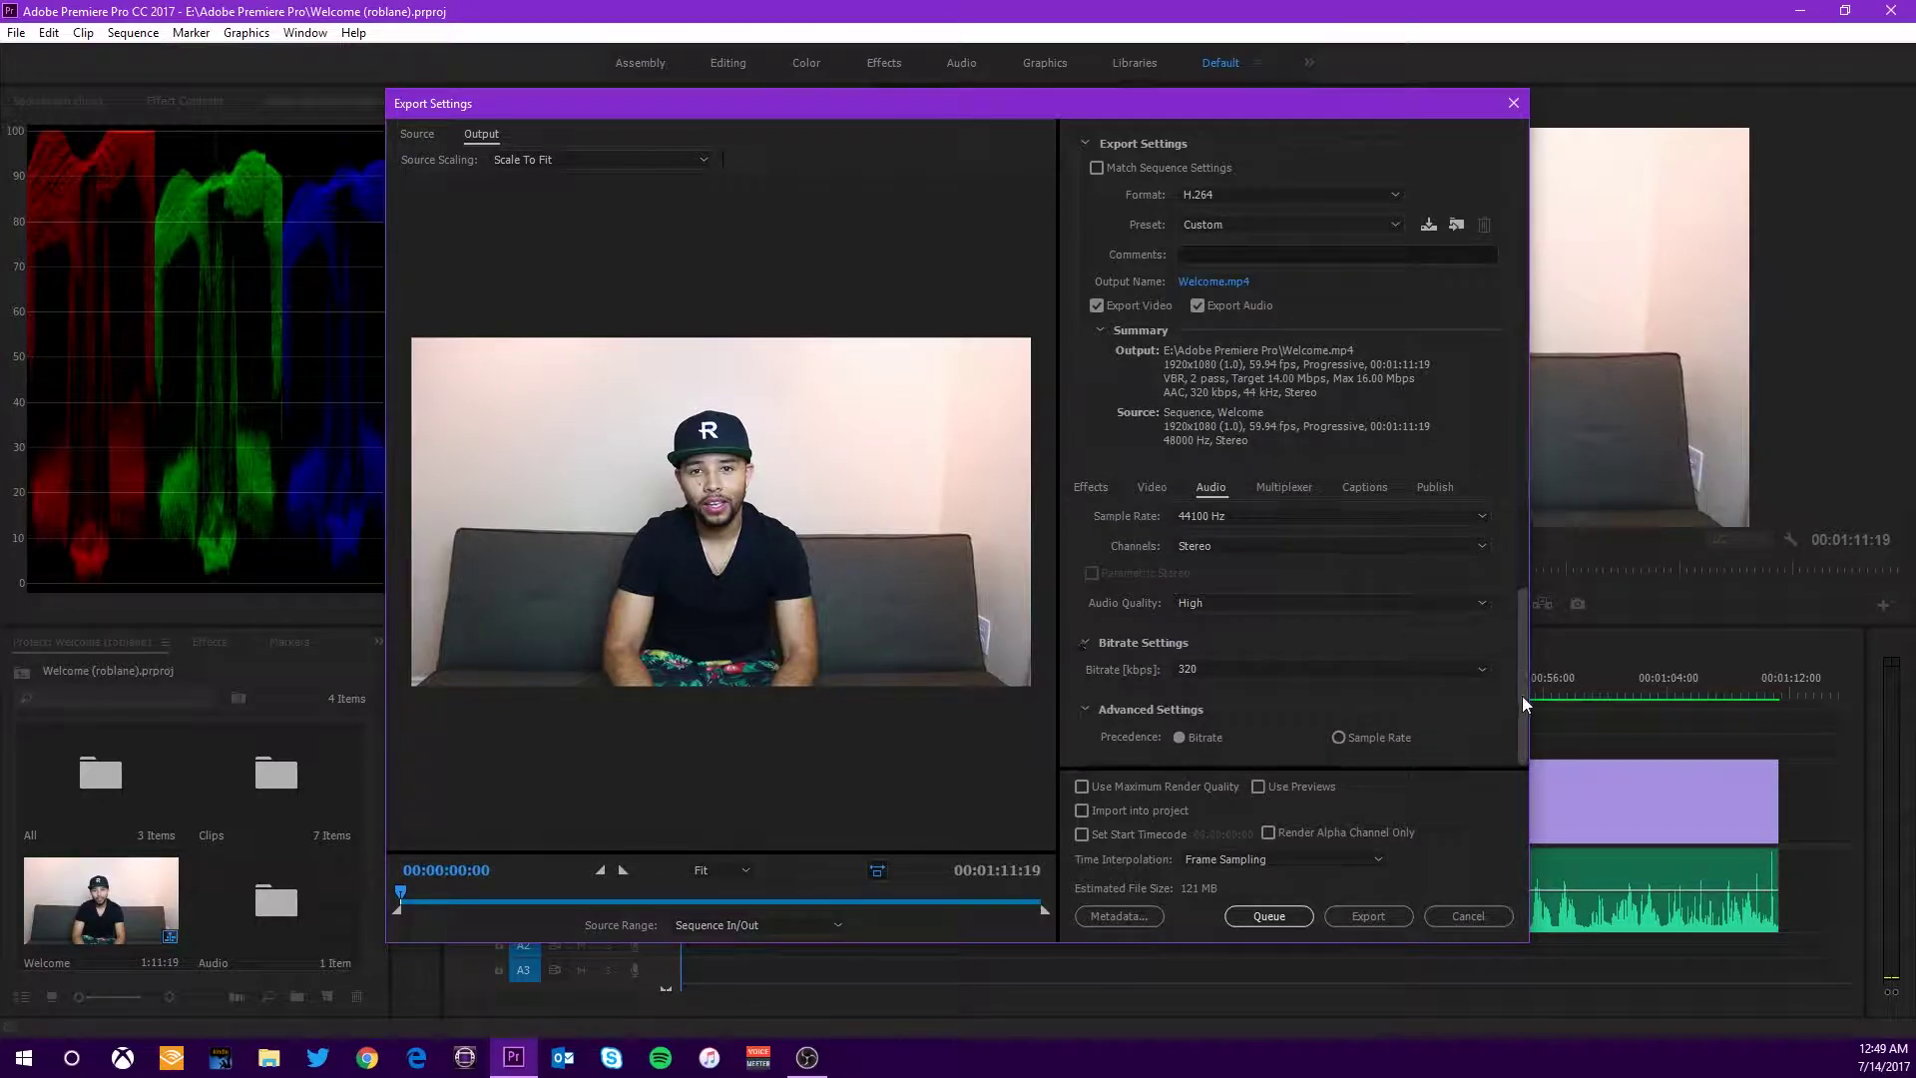
Review the basic video settings and save the export configuration as a preset named "Youtube 1080p 60".
left_click(1154, 488)
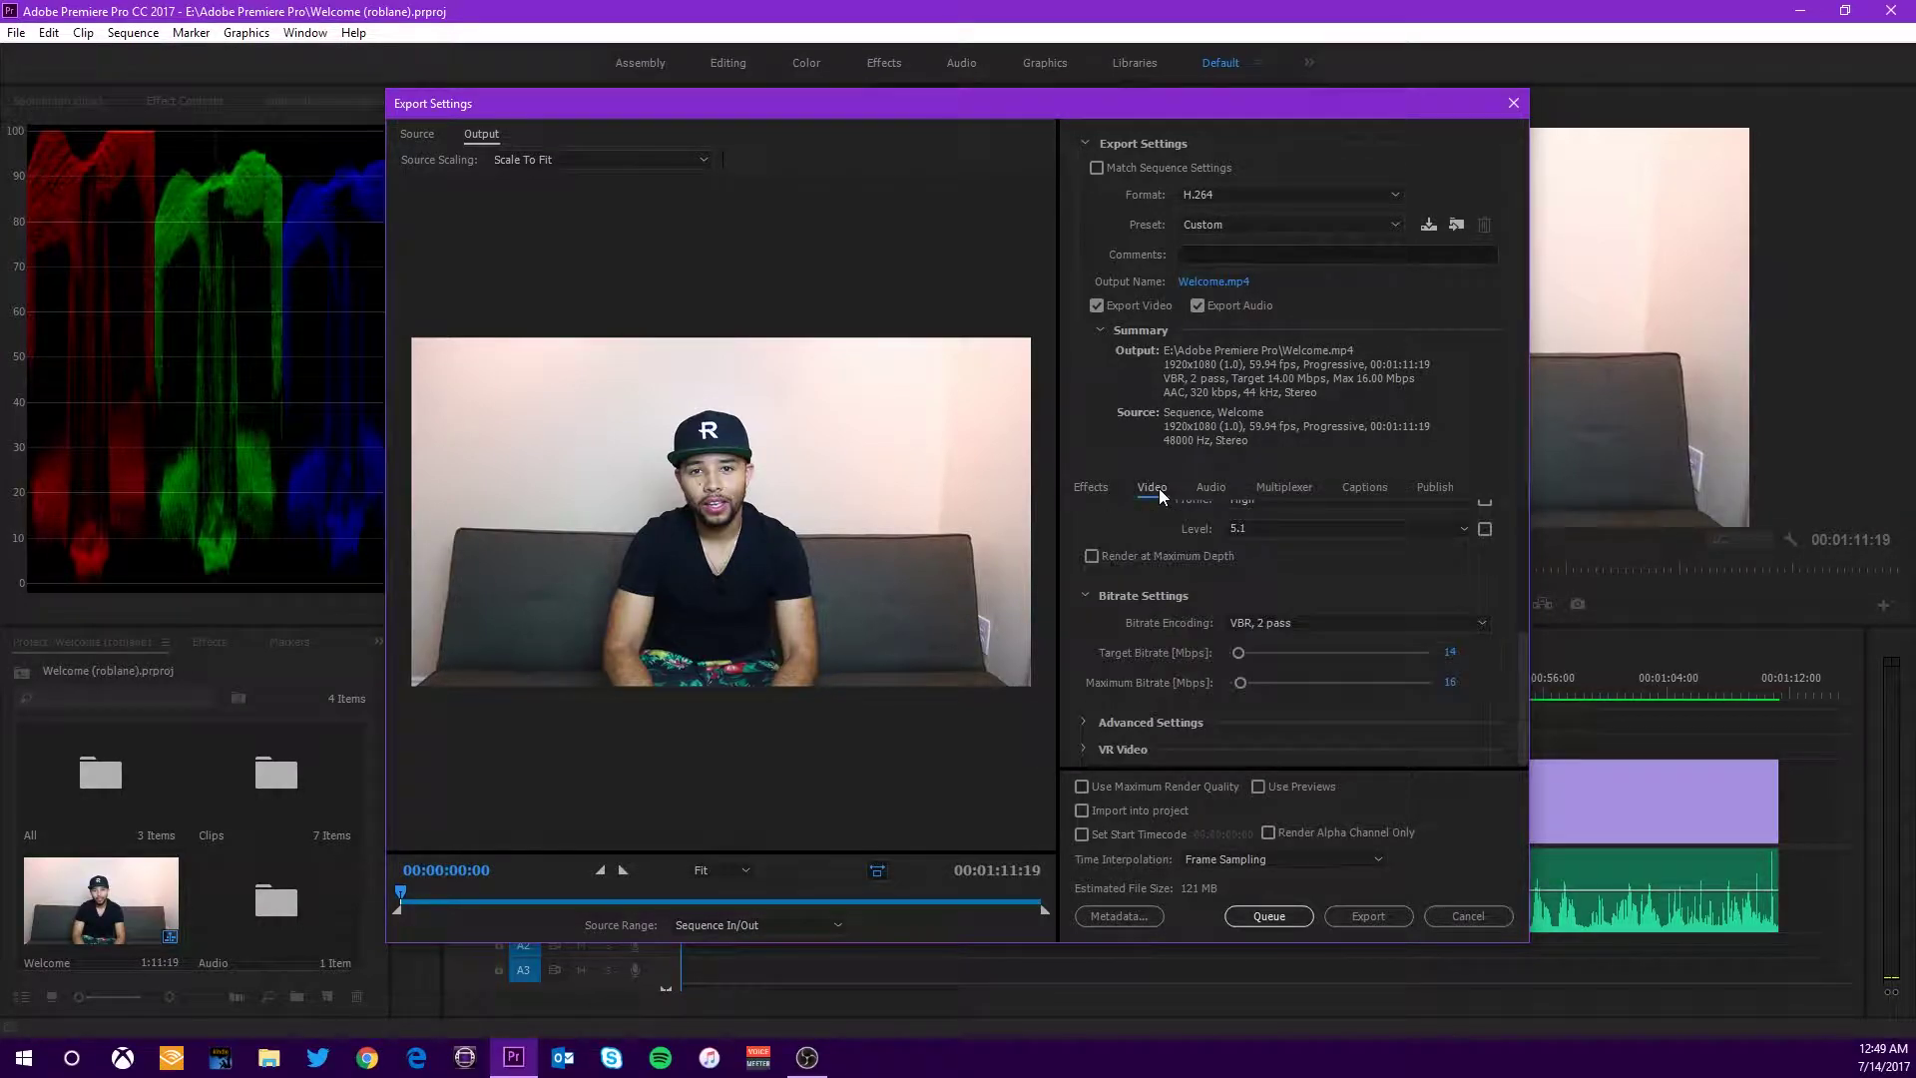
left_click_drag(1522, 718, 1517, 517)
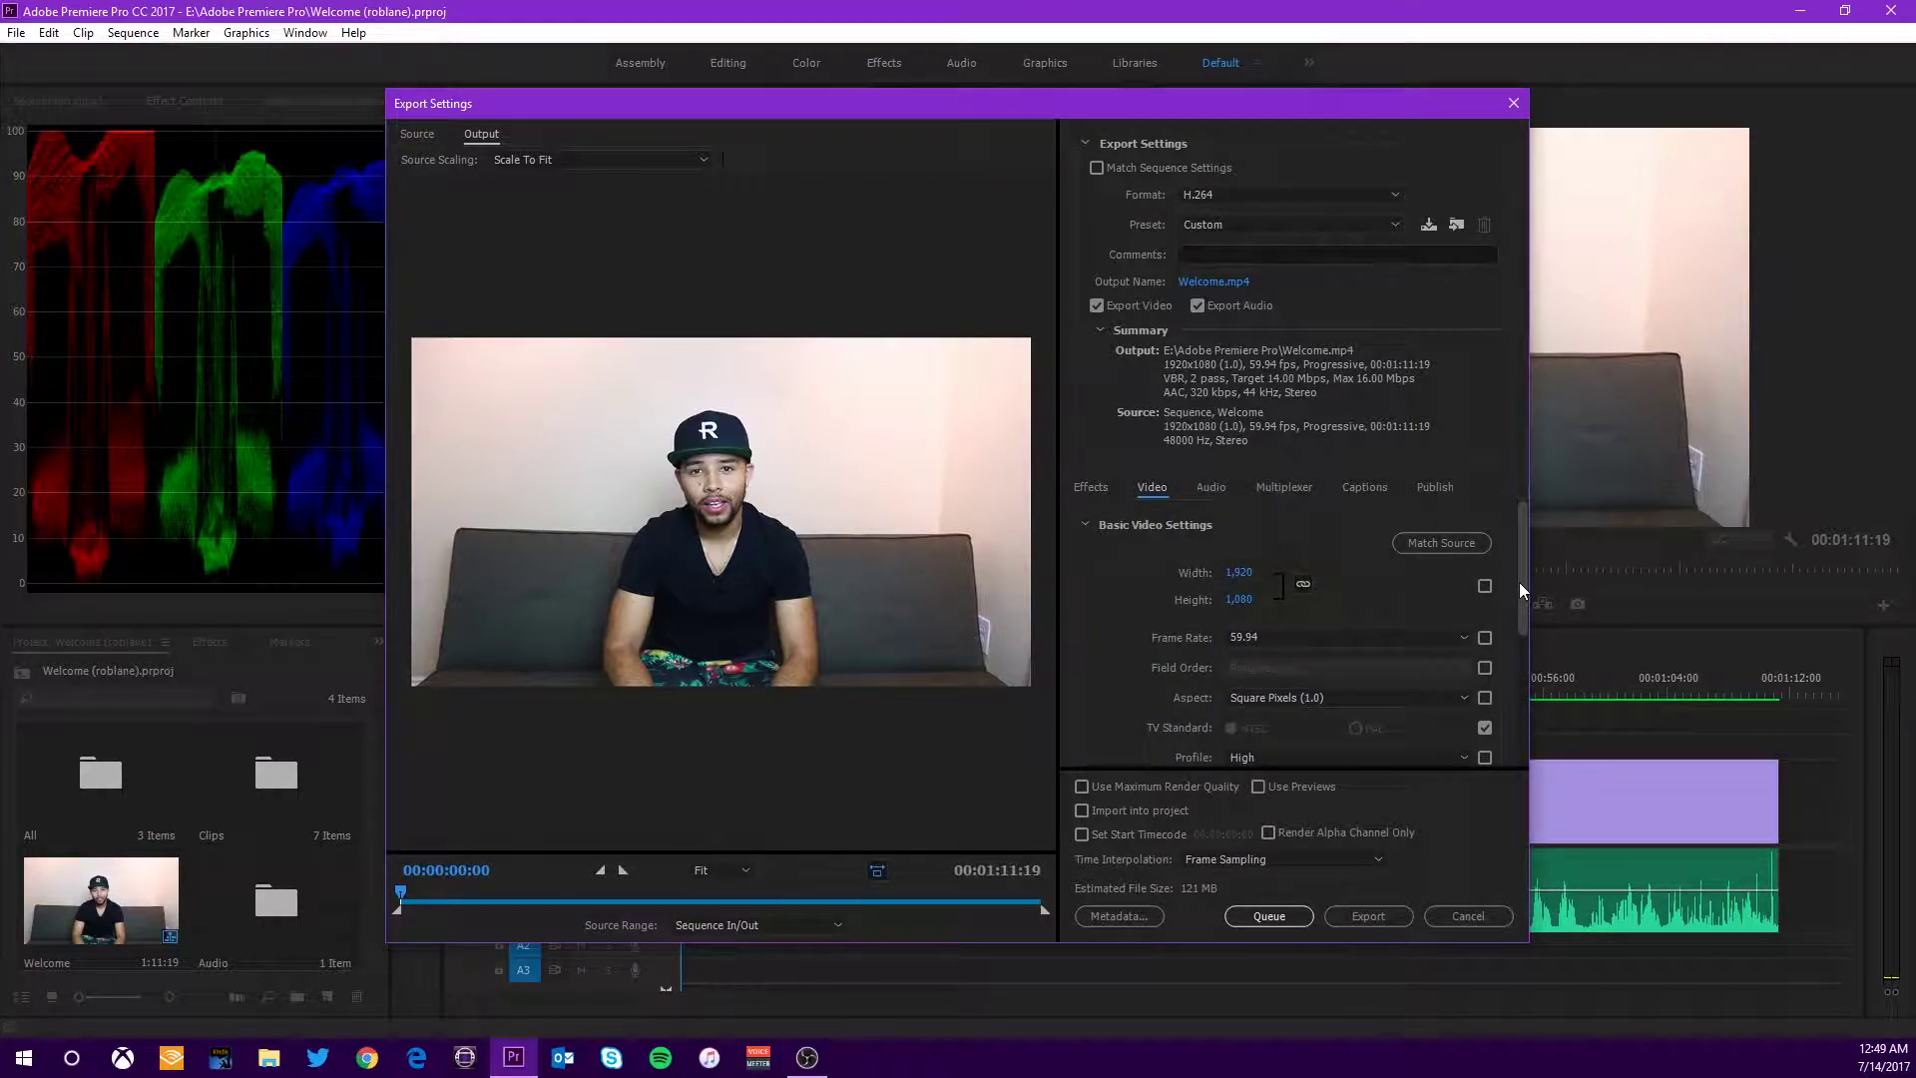
mouse_move(1518, 583)
left_mouse_down()
mouse_move(1523, 711)
mouse_move(1523, 561)
left_mouse_up()
left_click(1428, 227)
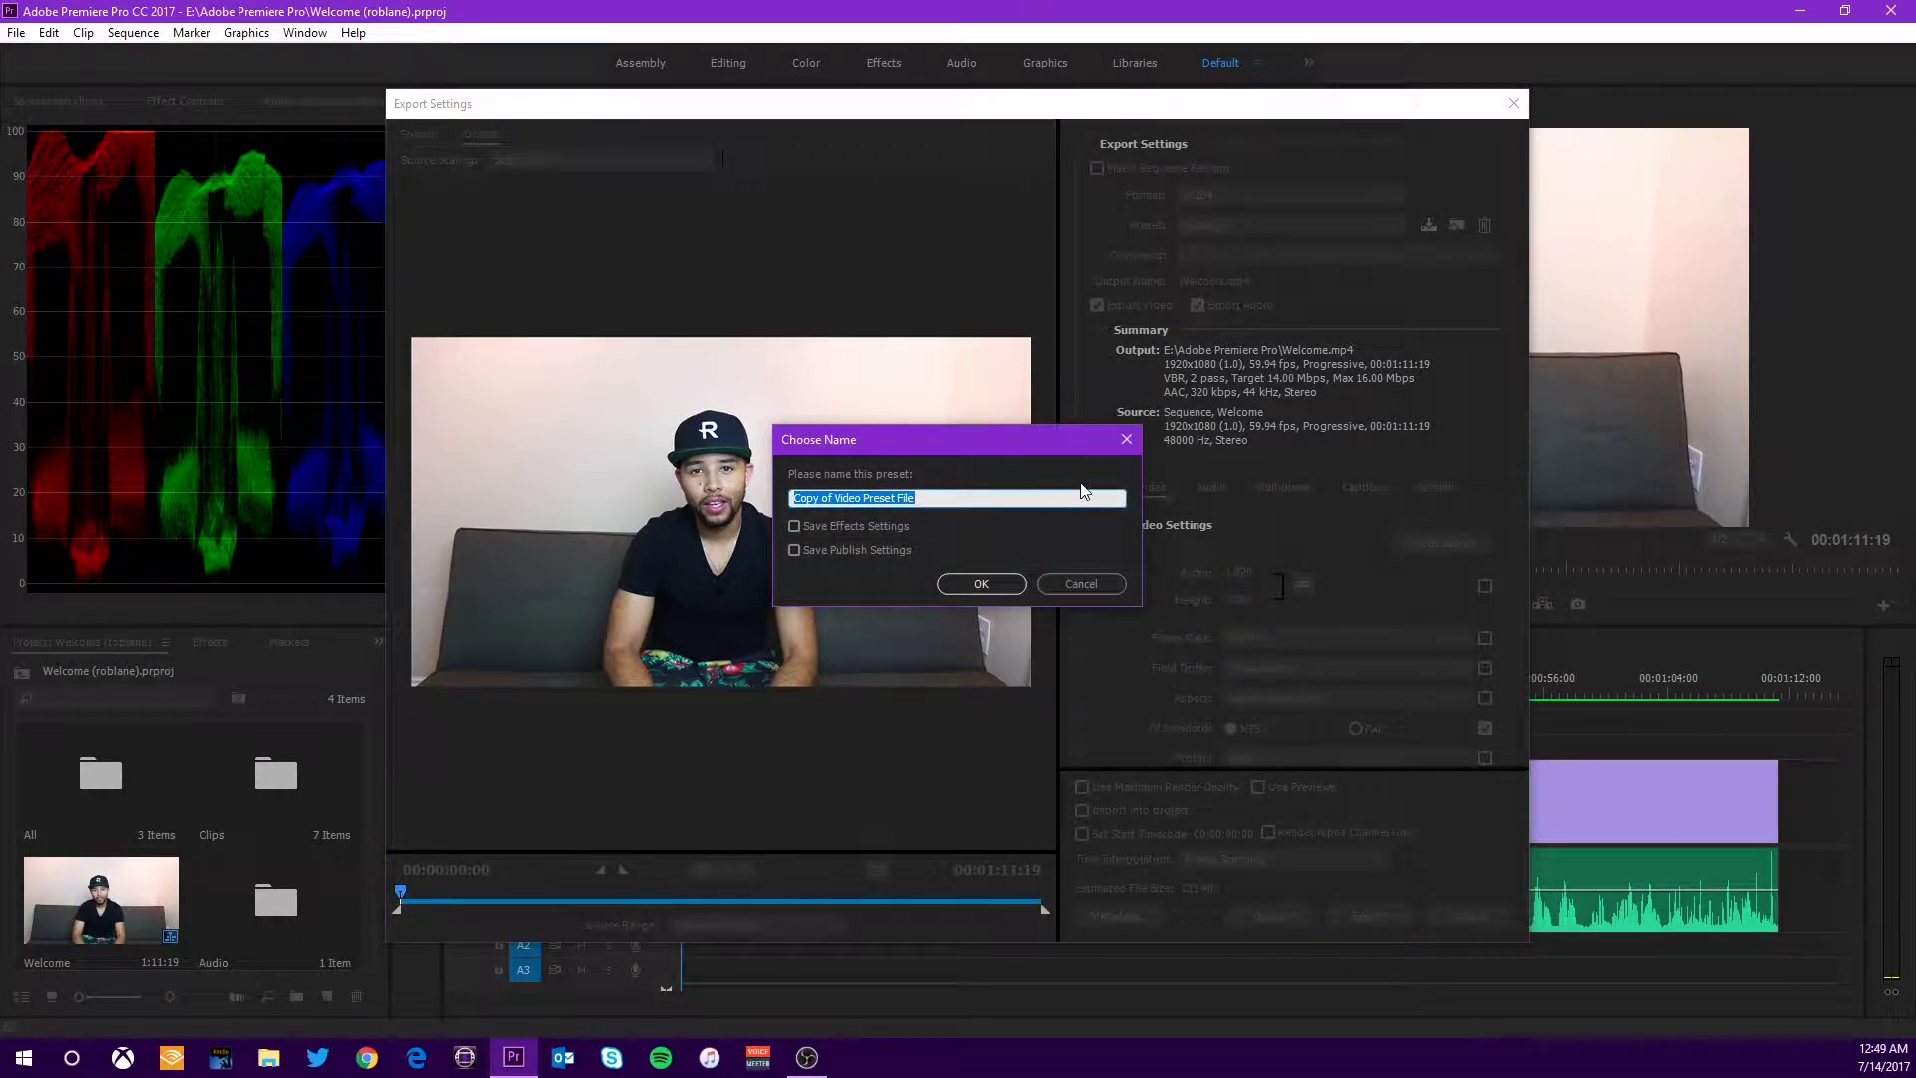
type("Youtube 108")
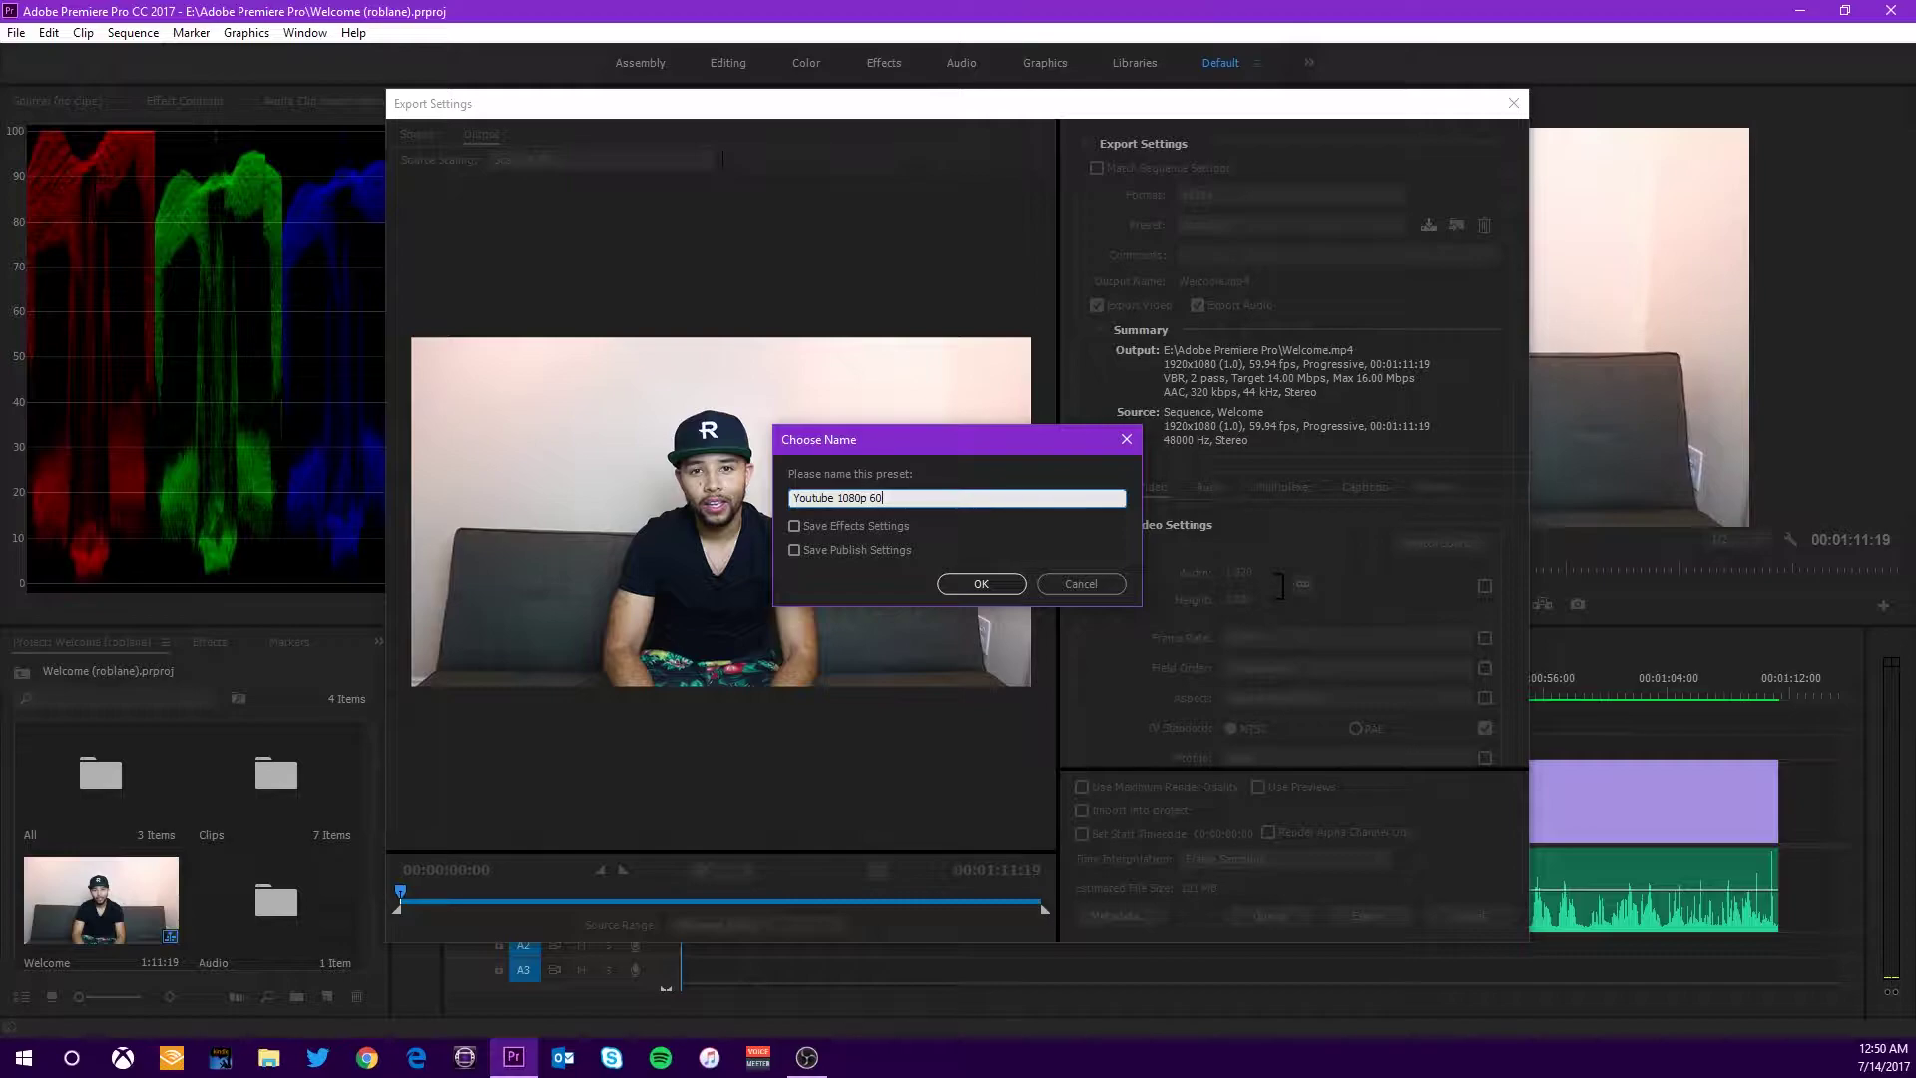
type("0p 60")
left_click(982, 584)
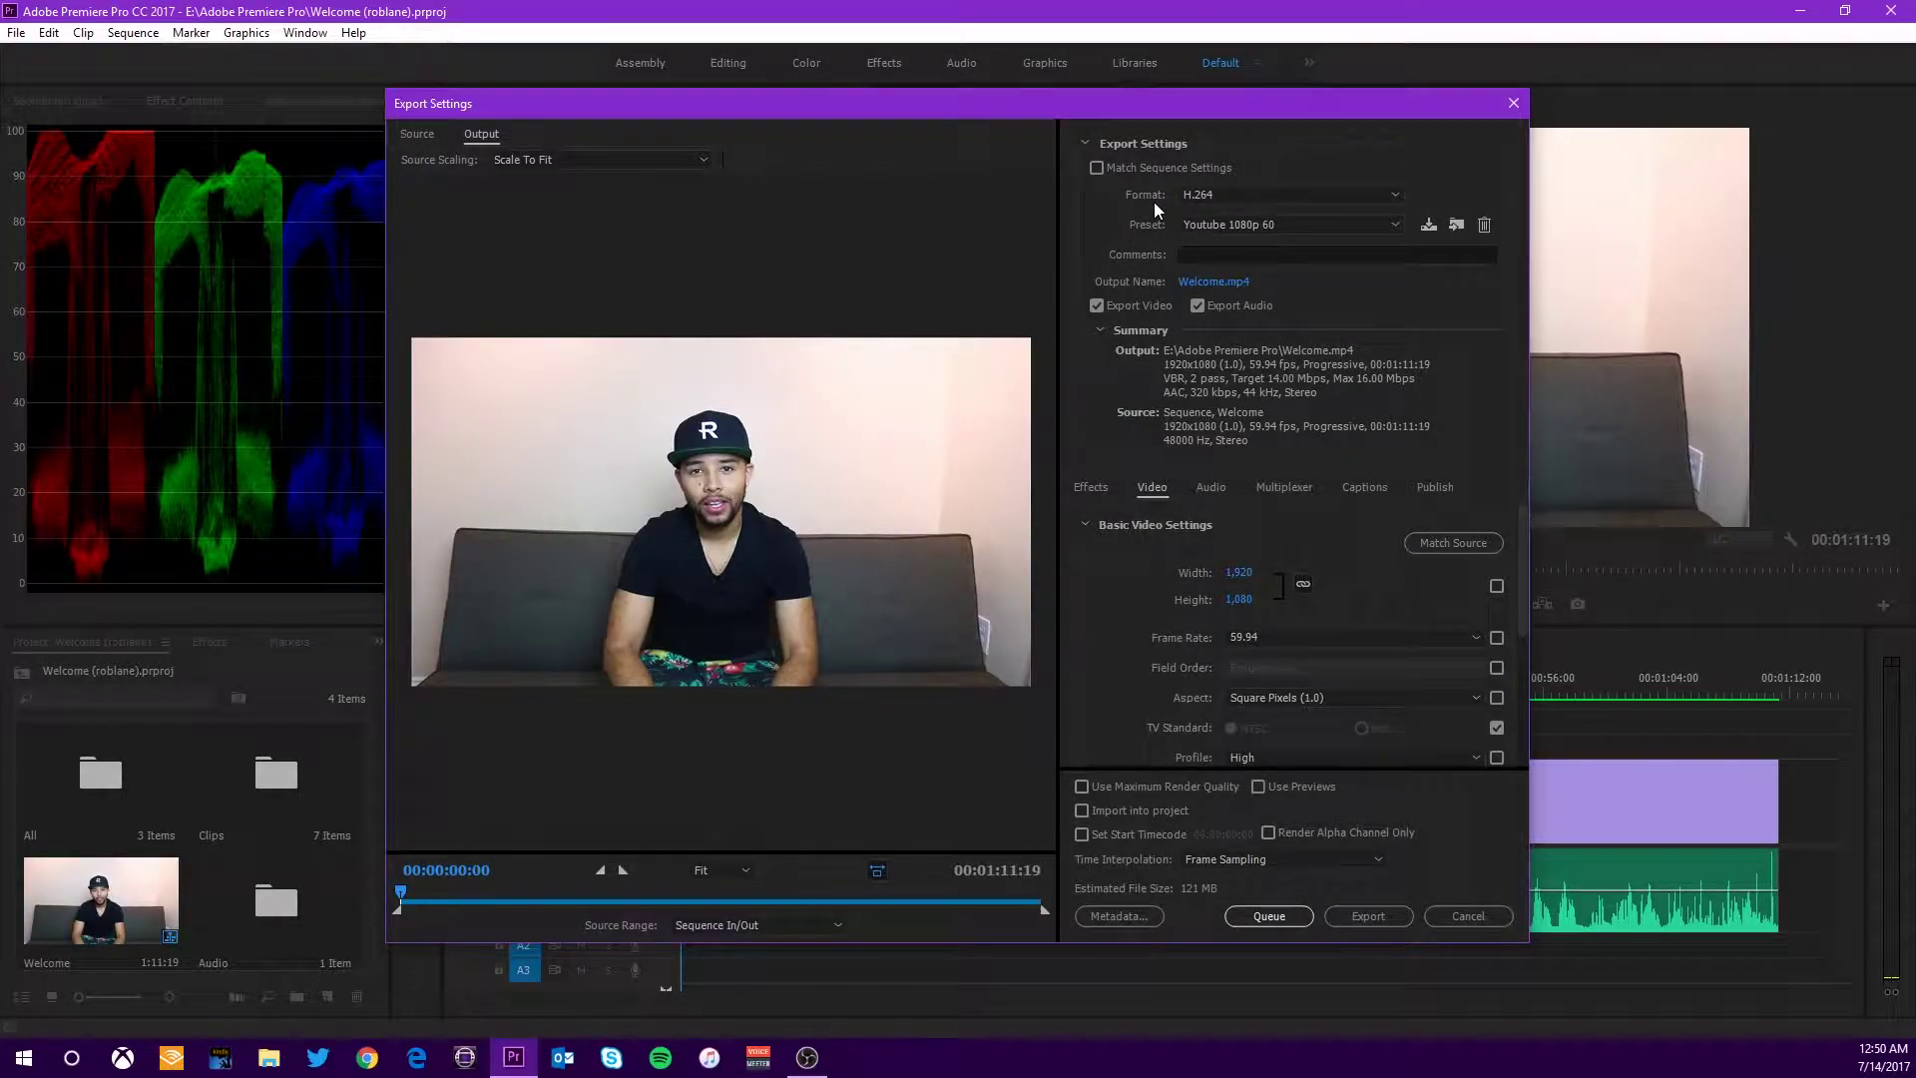
Select the Youtube 1080p 60 preset and send the Welcome export to the Adobe Media Encoder queue, maximizing its window.
left_click(1352, 224)
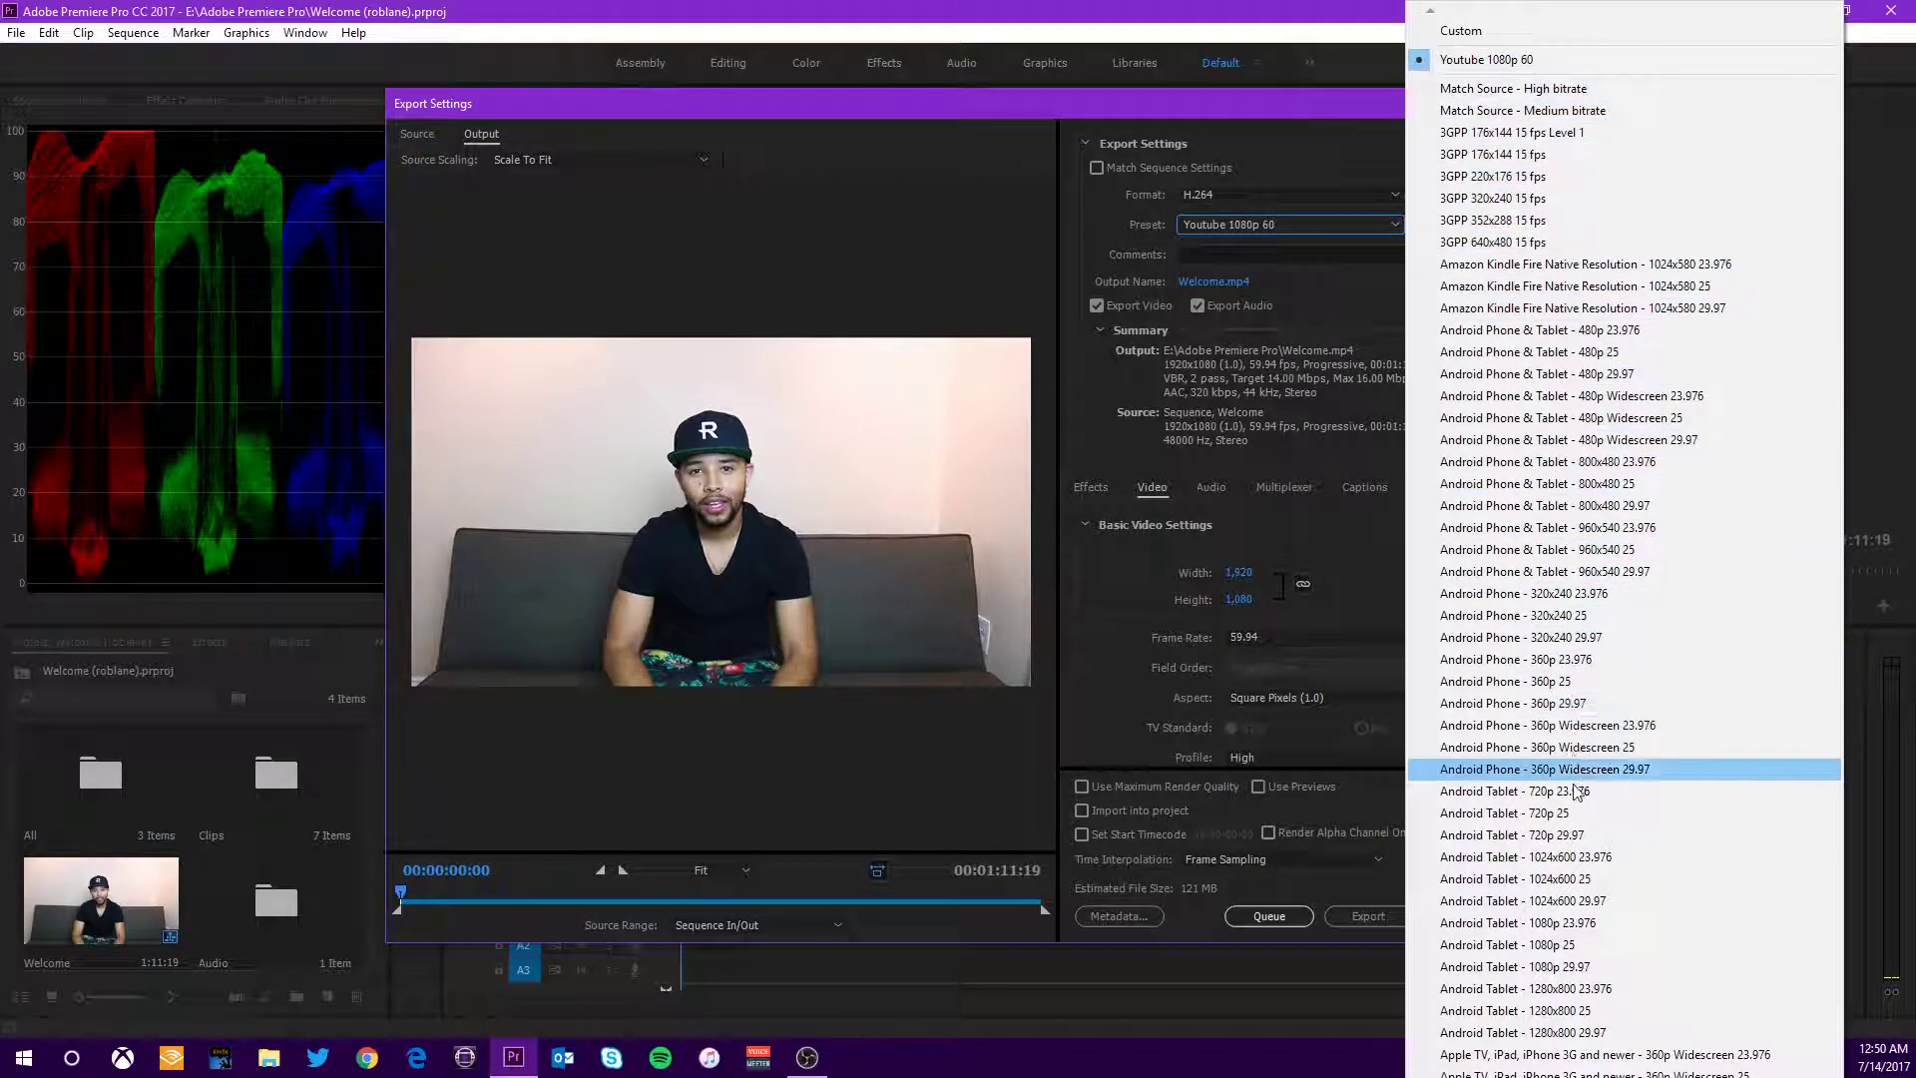
left_click(1521, 63)
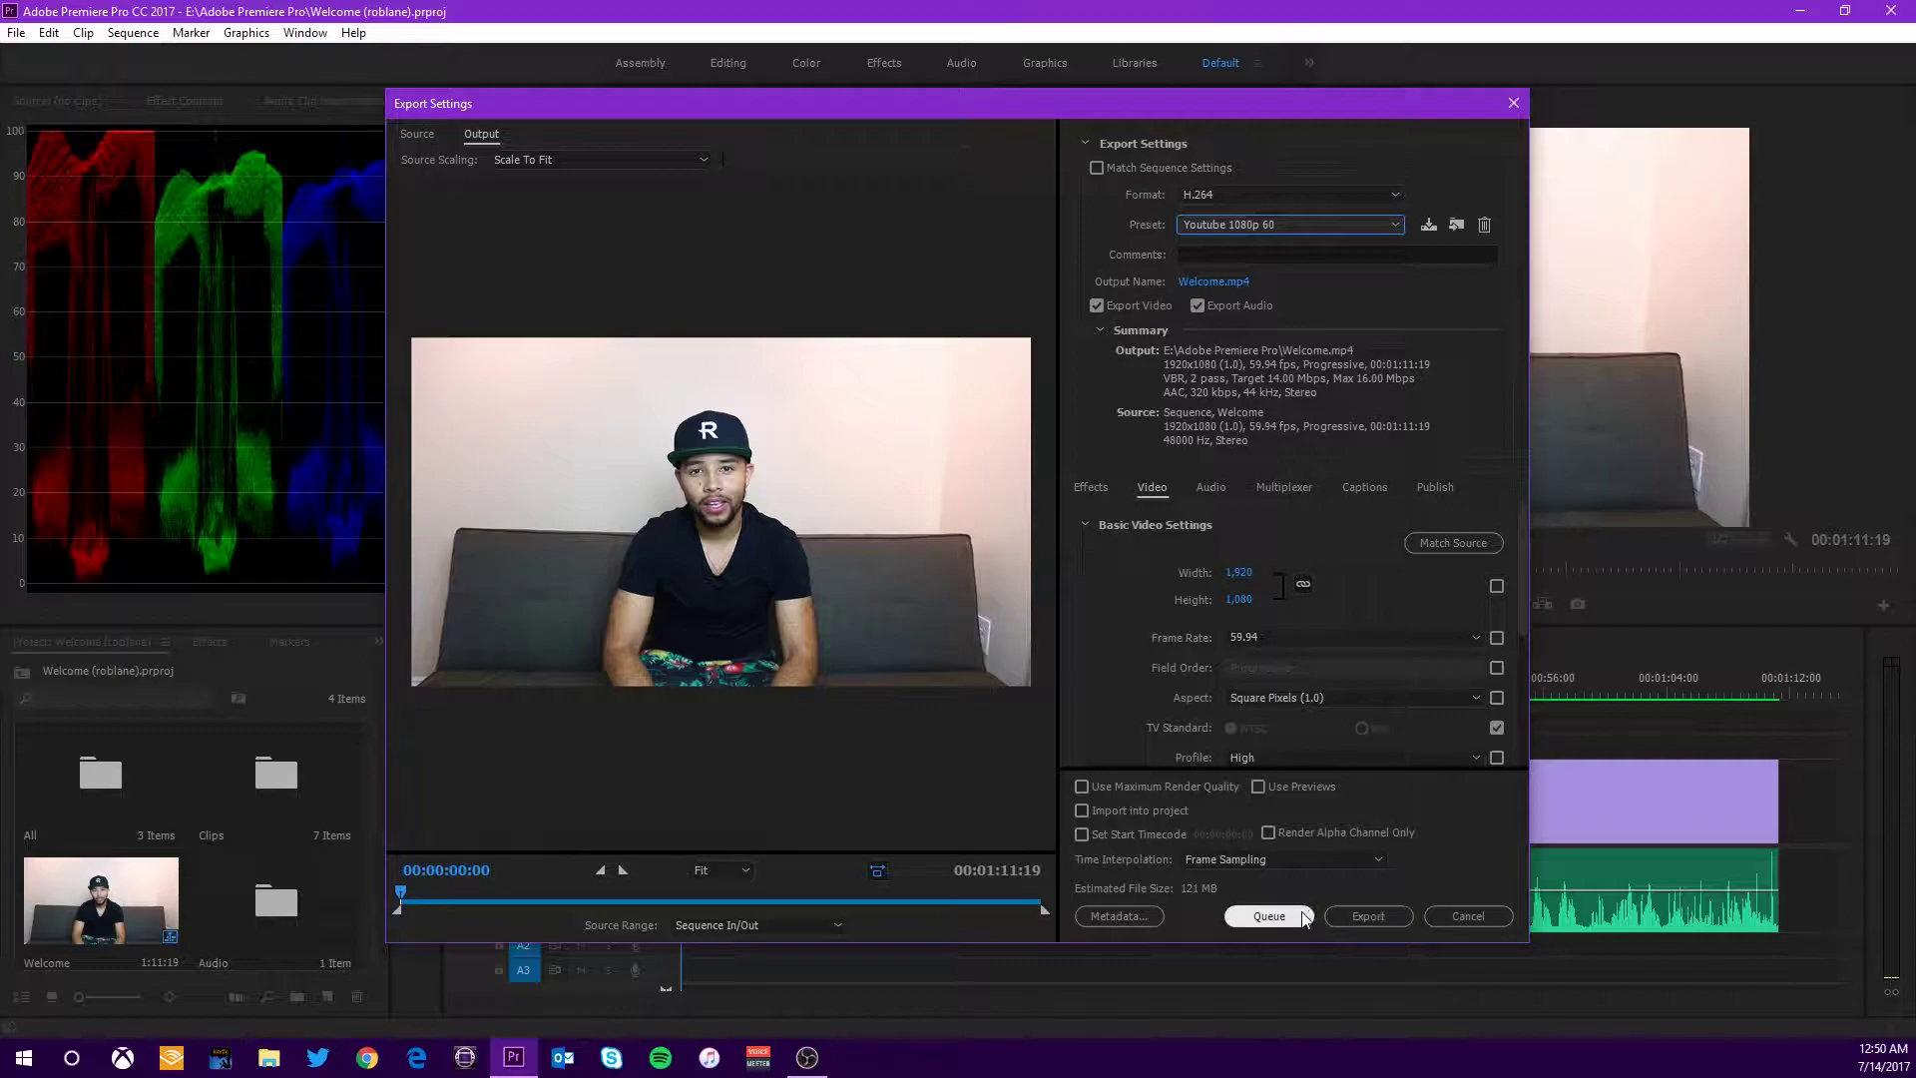
left_click(1251, 920)
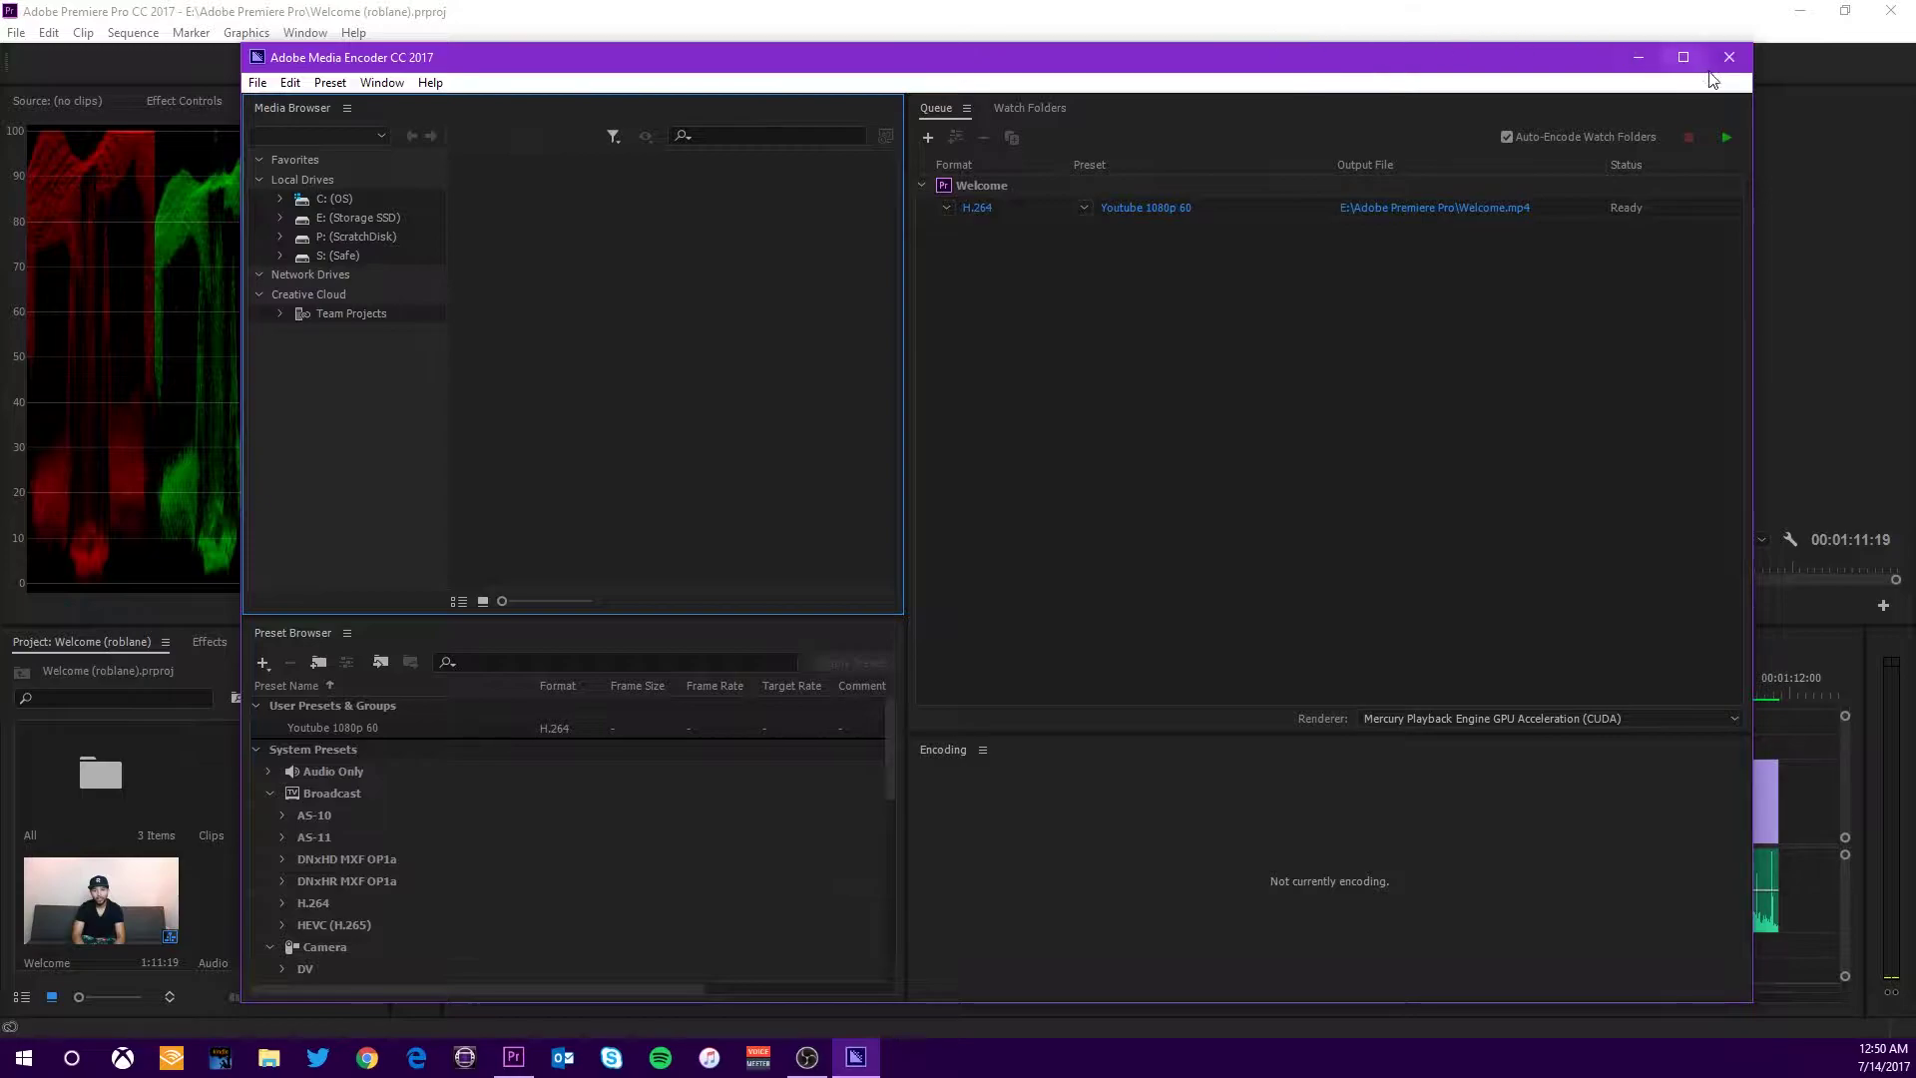
left_click(1683, 57)
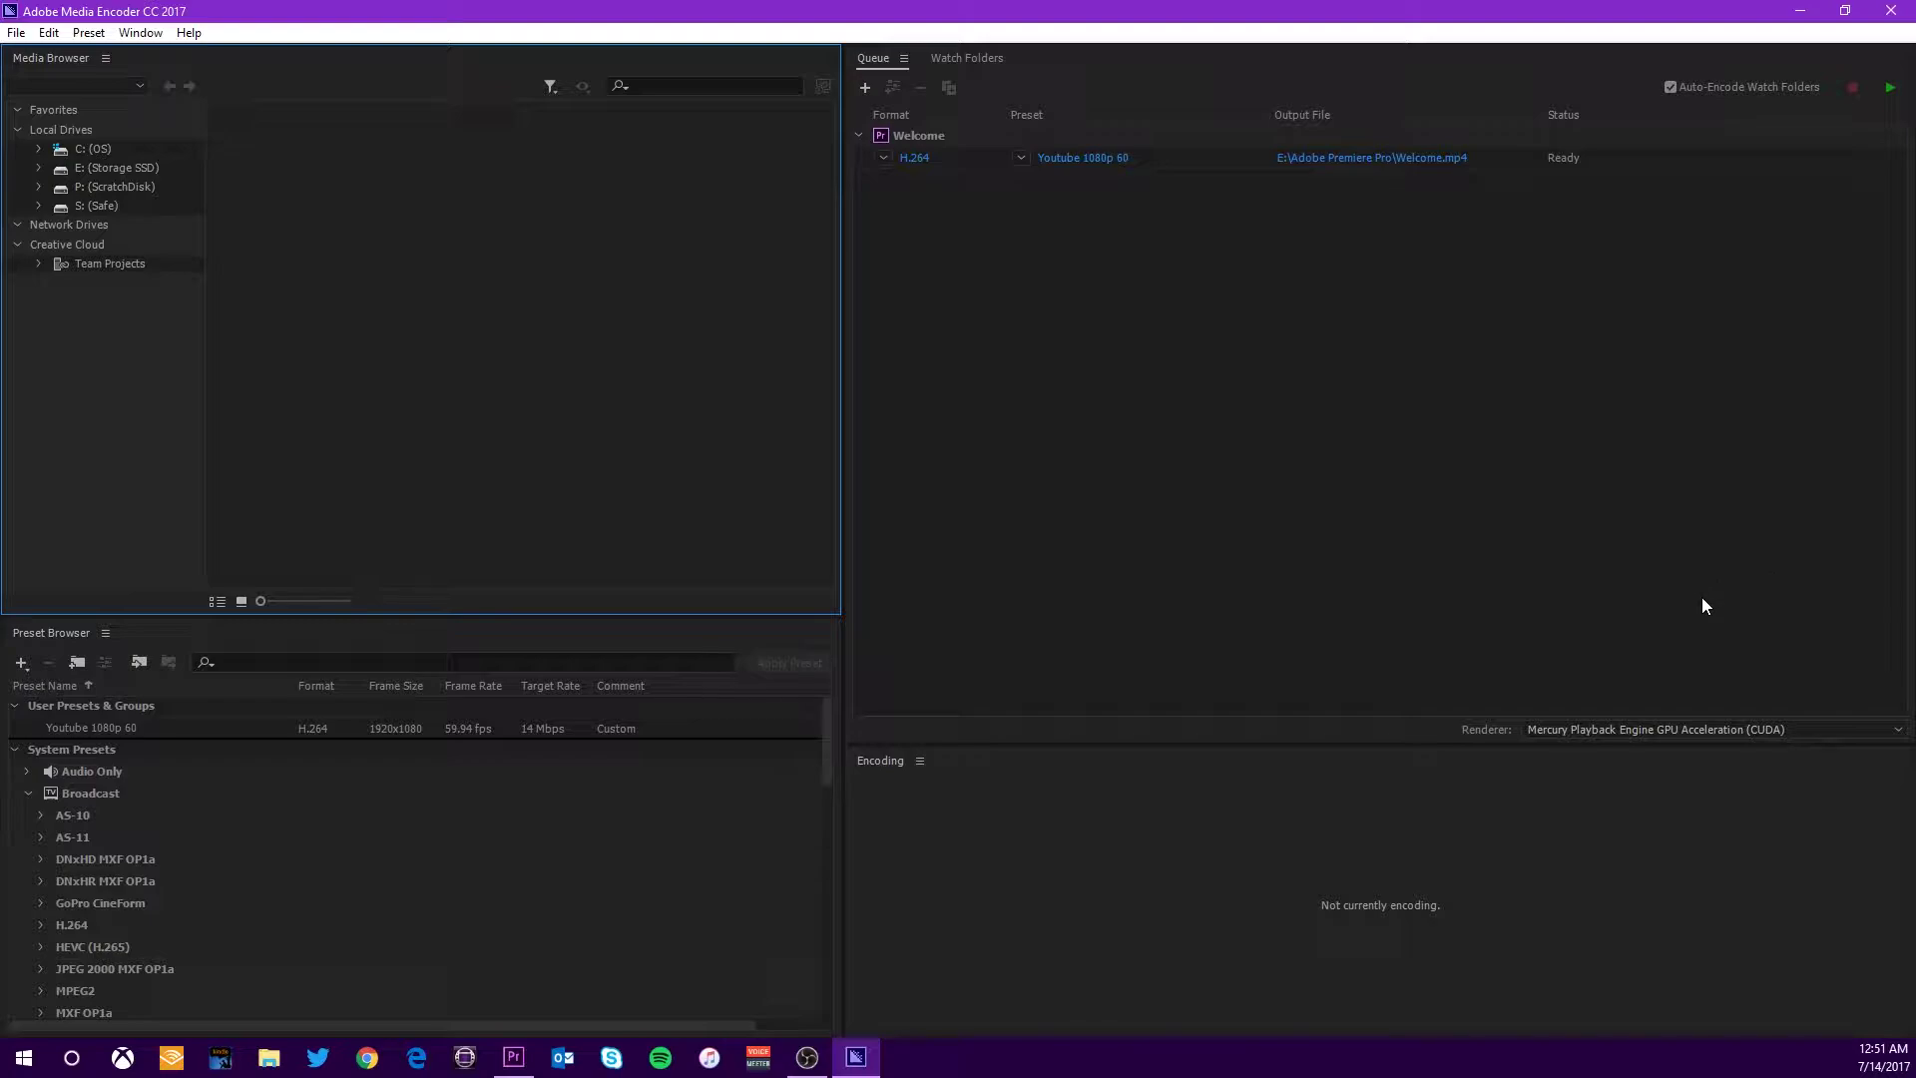
Choose Mercury Playback Engine GPU Acceleration (CUDA) as the queue's renderer, then minimize Media Encoder to return to Premiere Pro.
left_click(1736, 729)
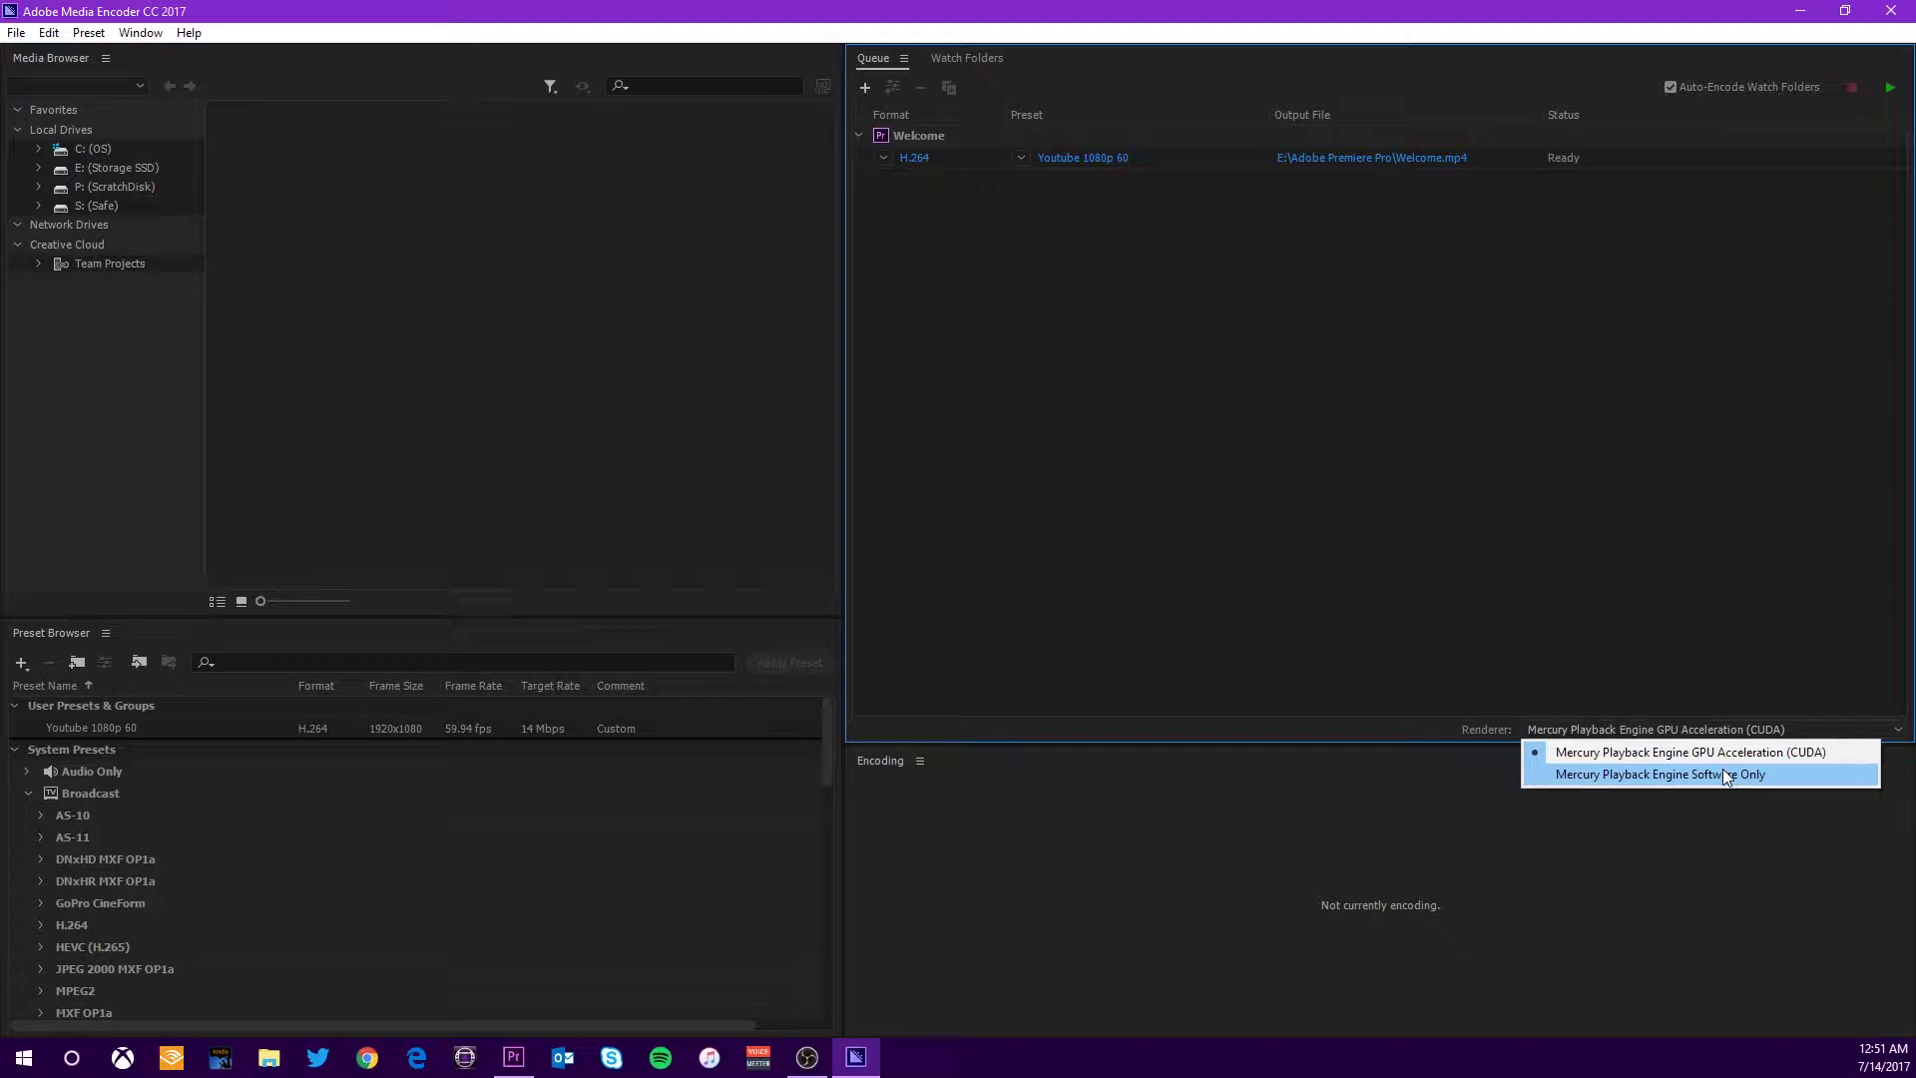
left_click(1712, 754)
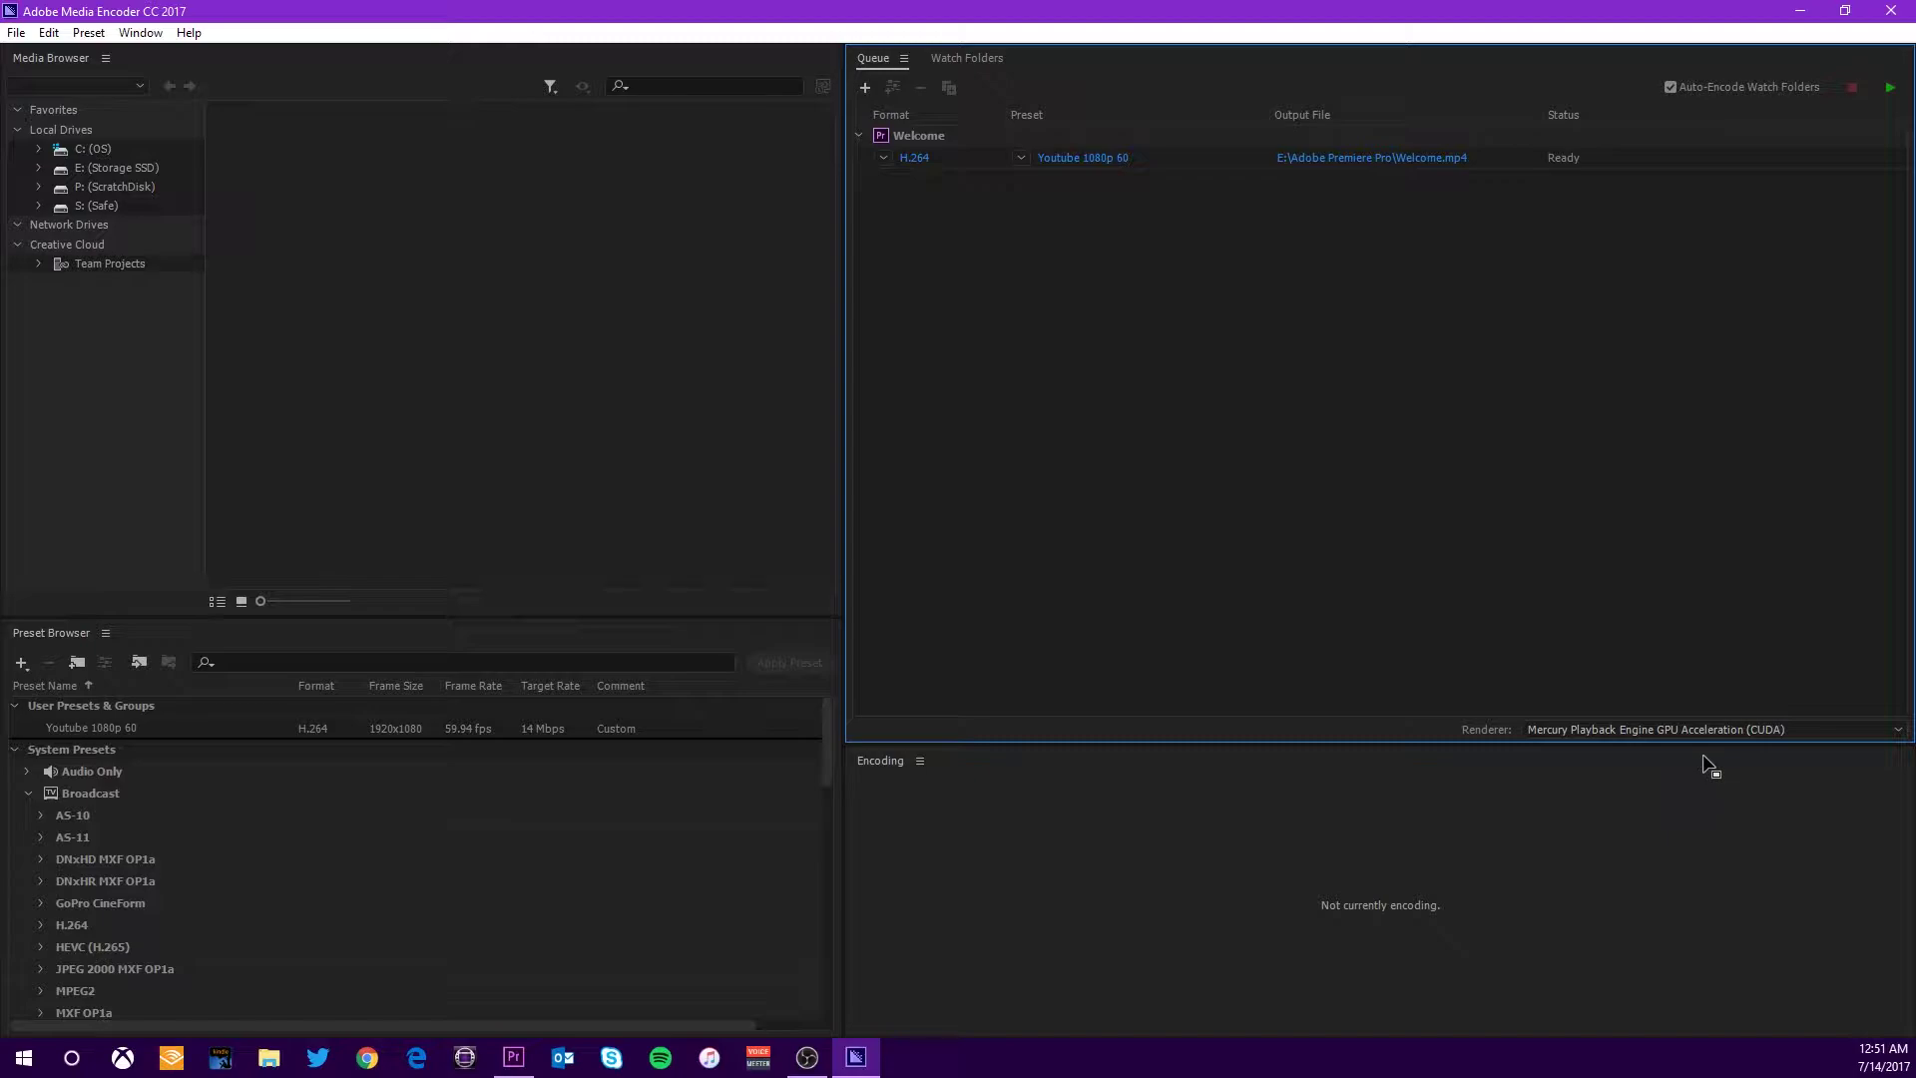
left_click(1699, 732)
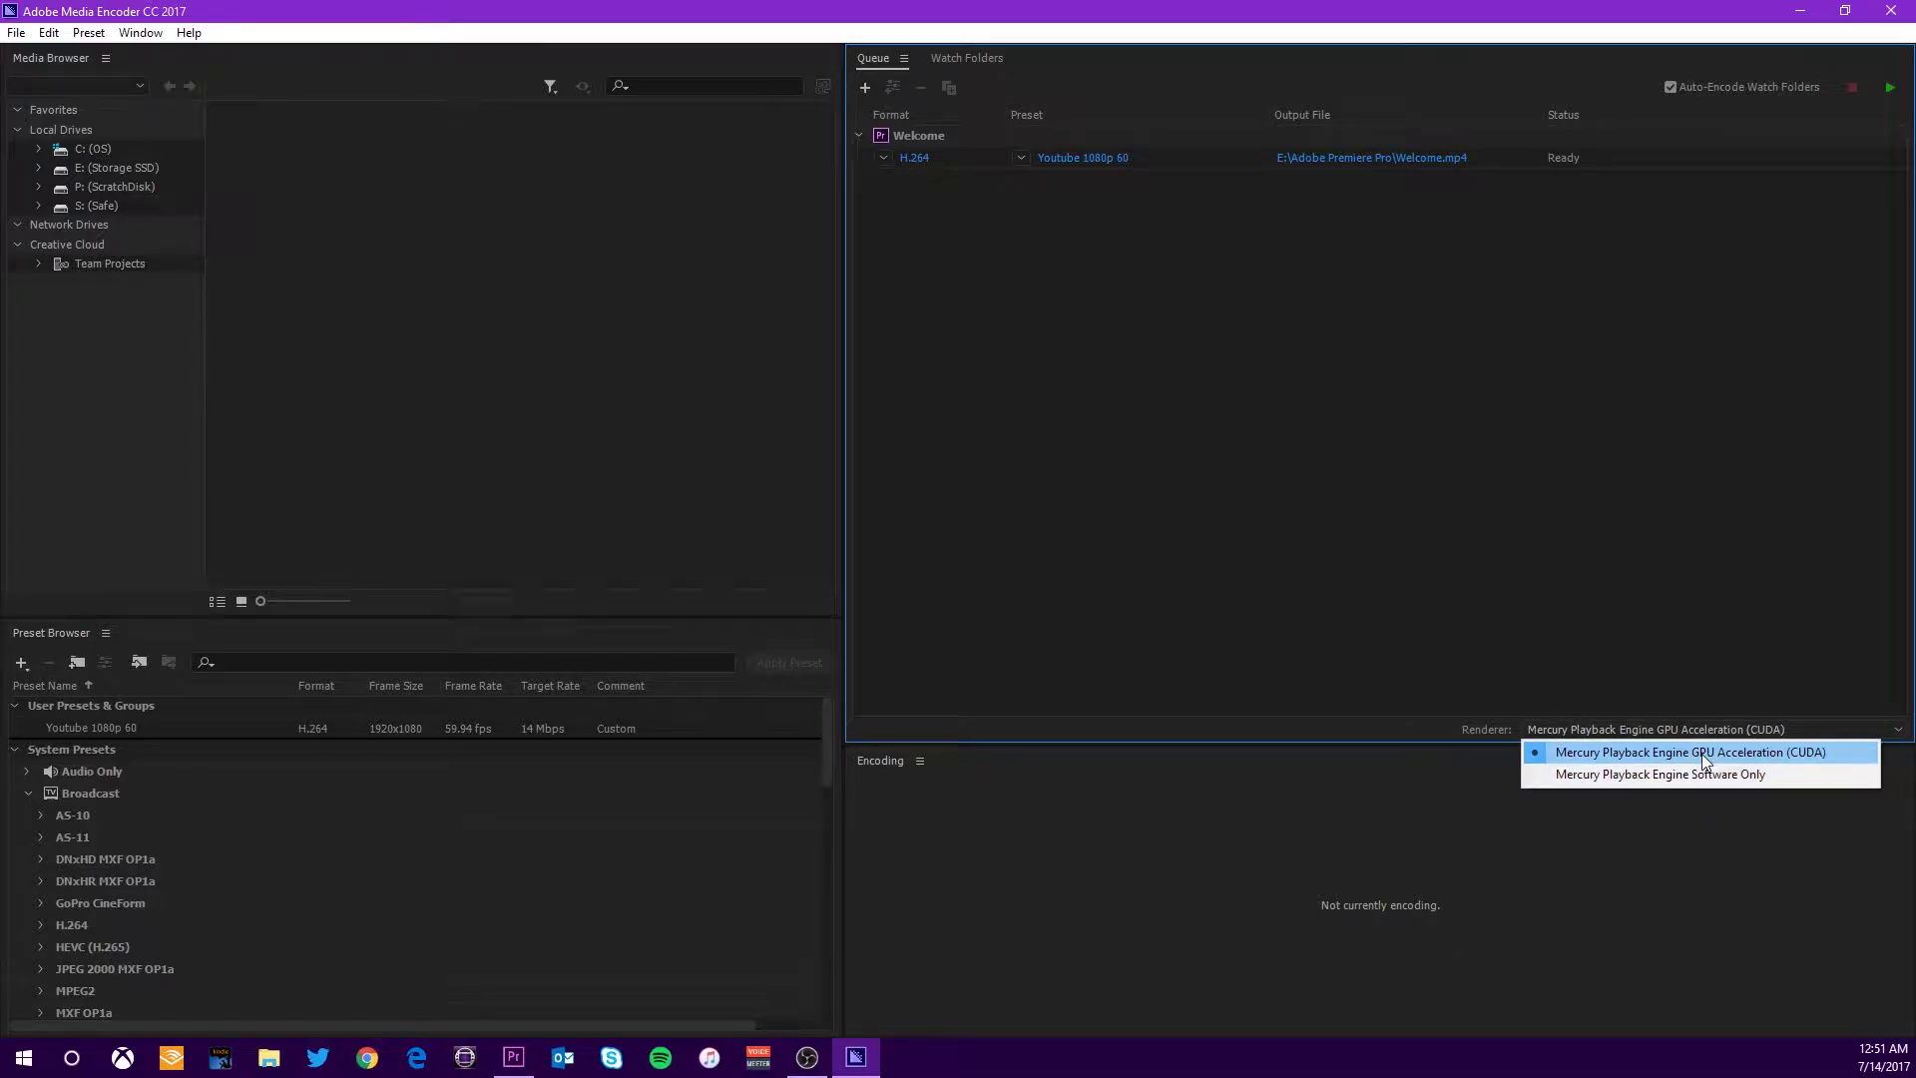
left_click(1687, 658)
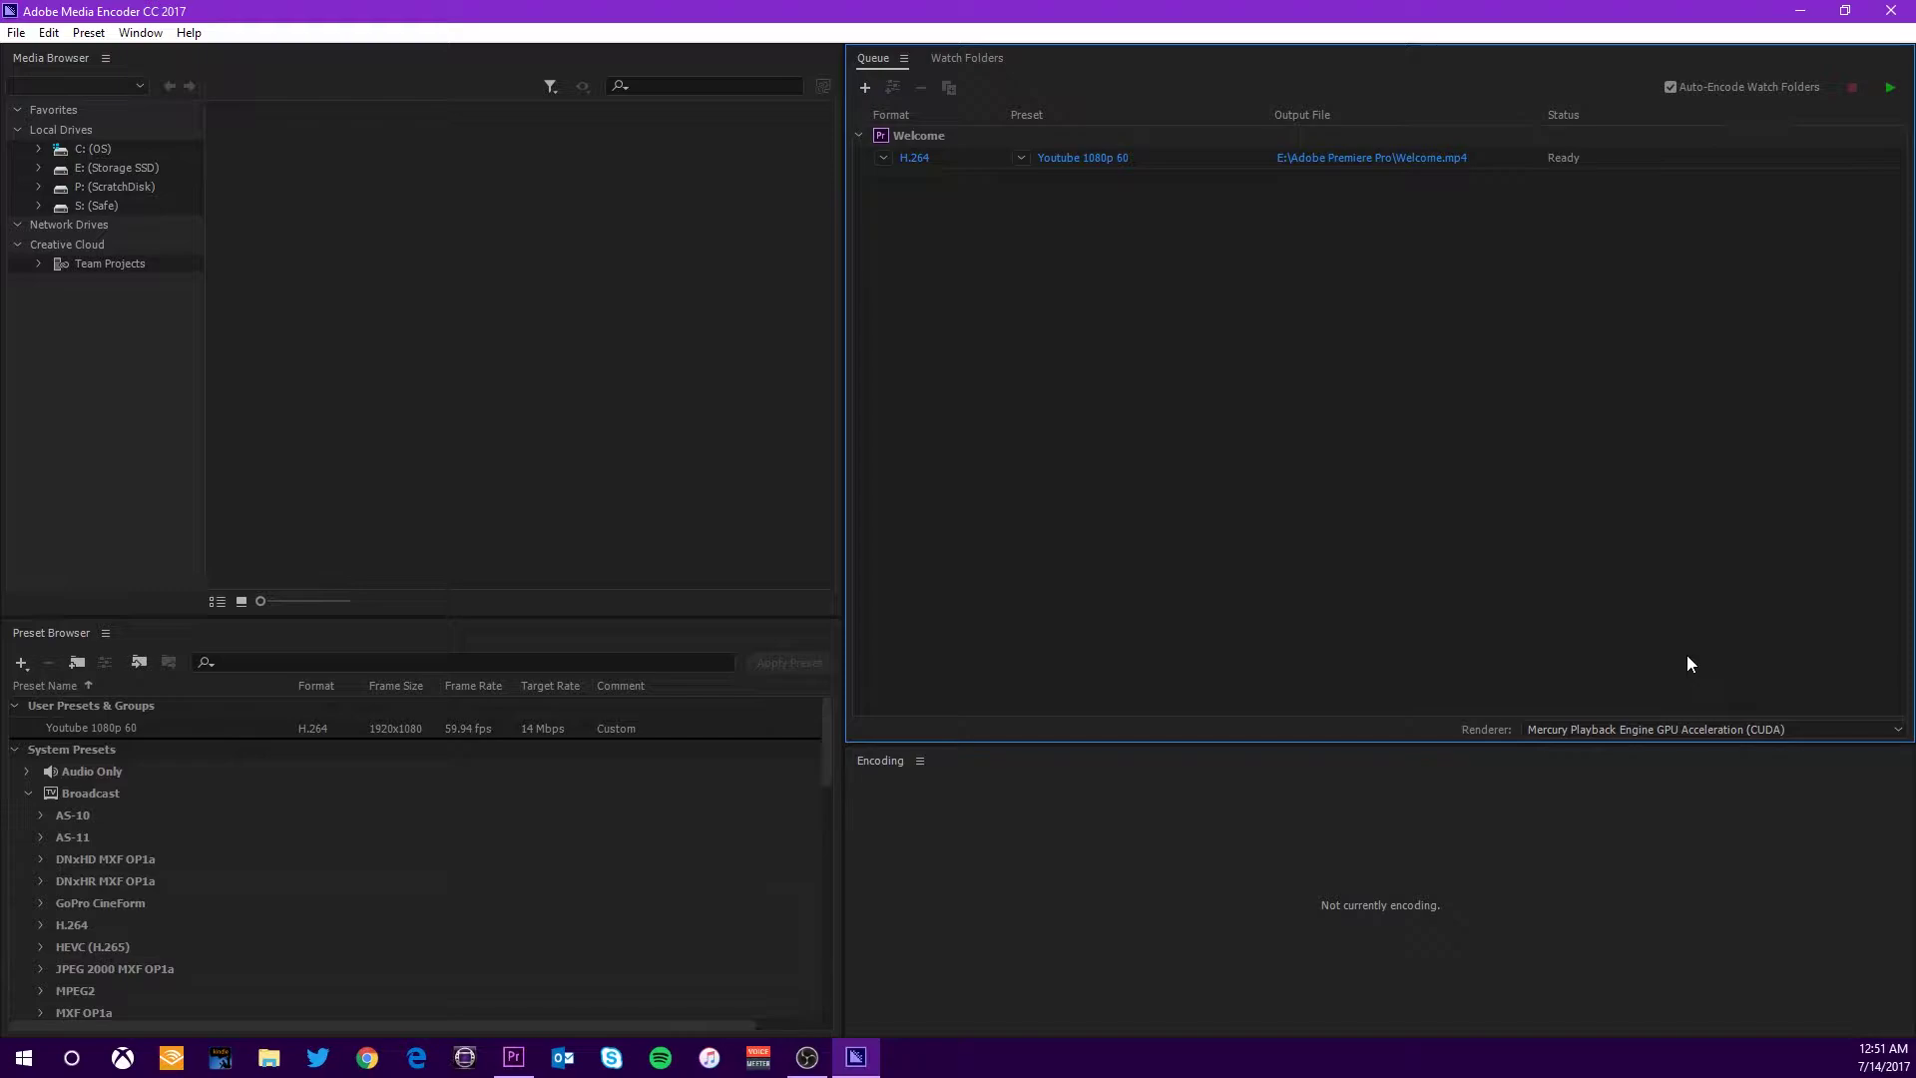
left_click(1646, 731)
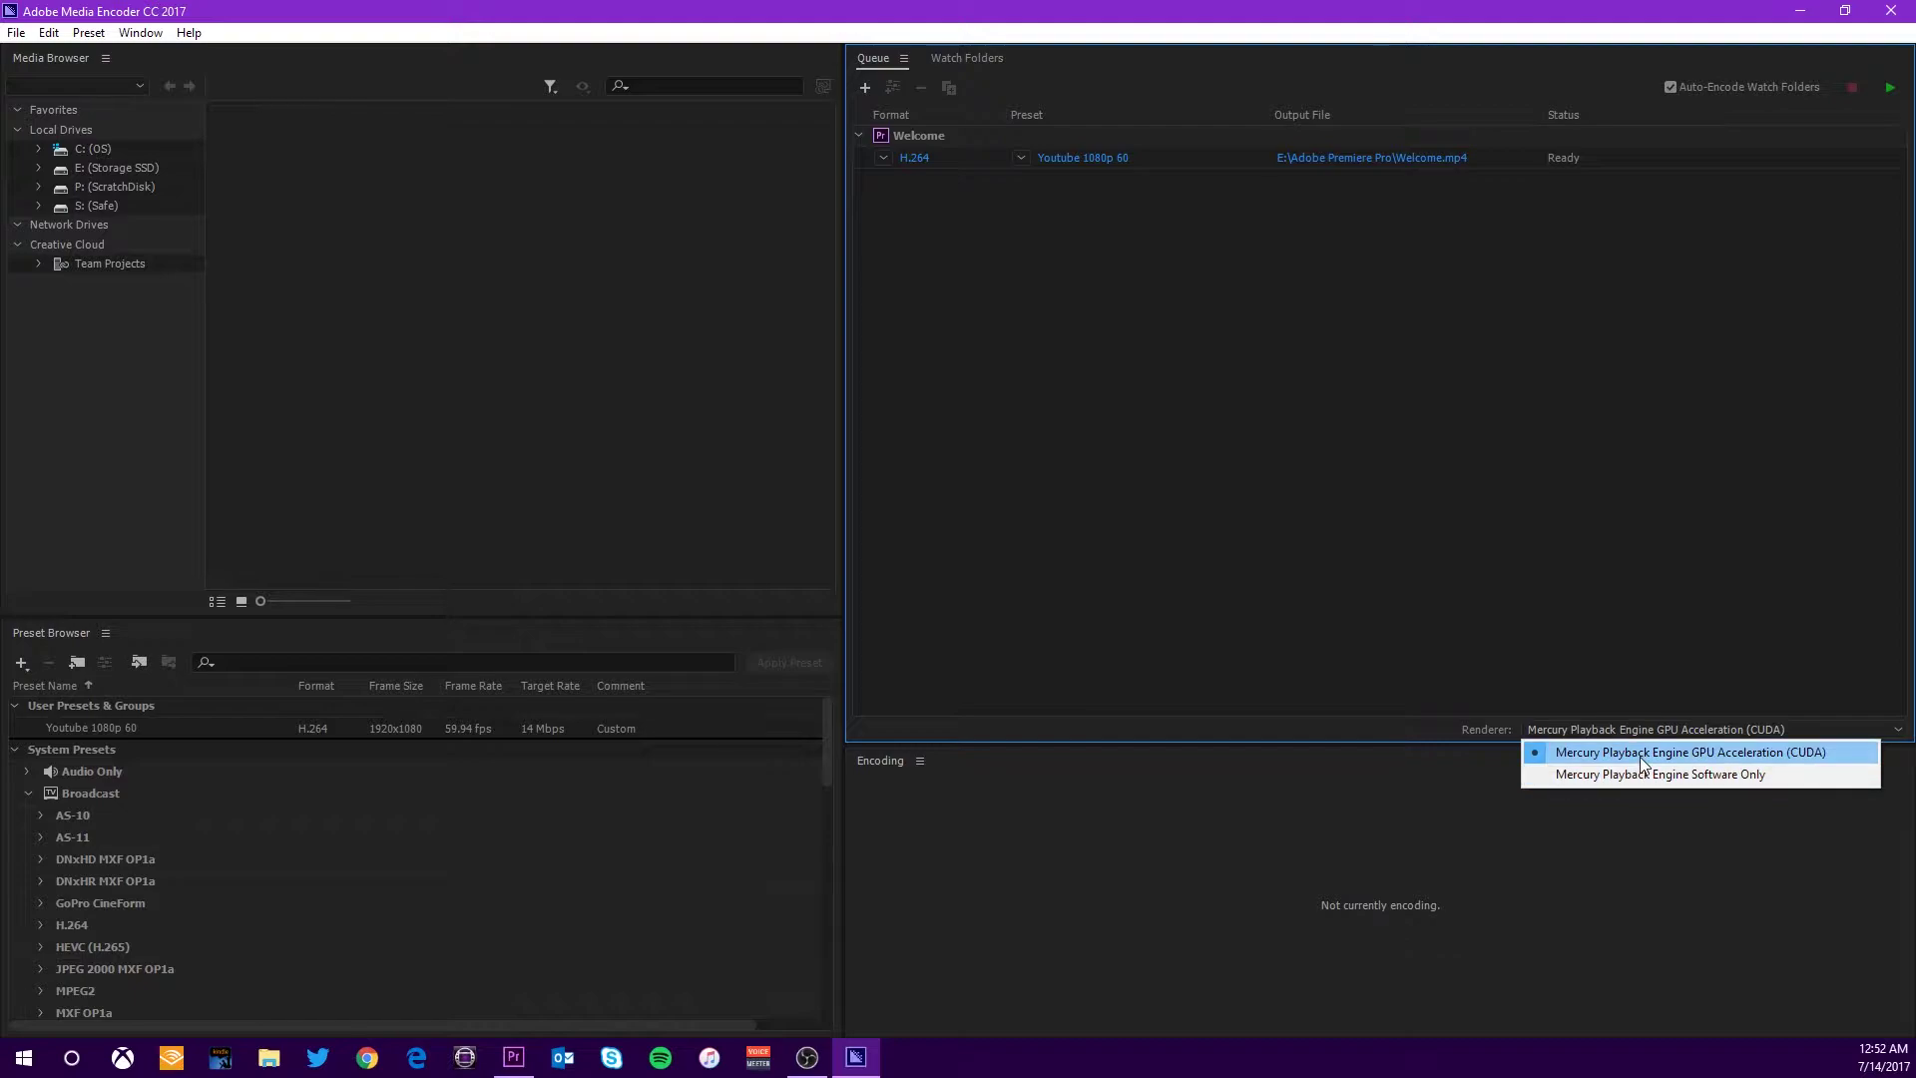
left_click(1636, 752)
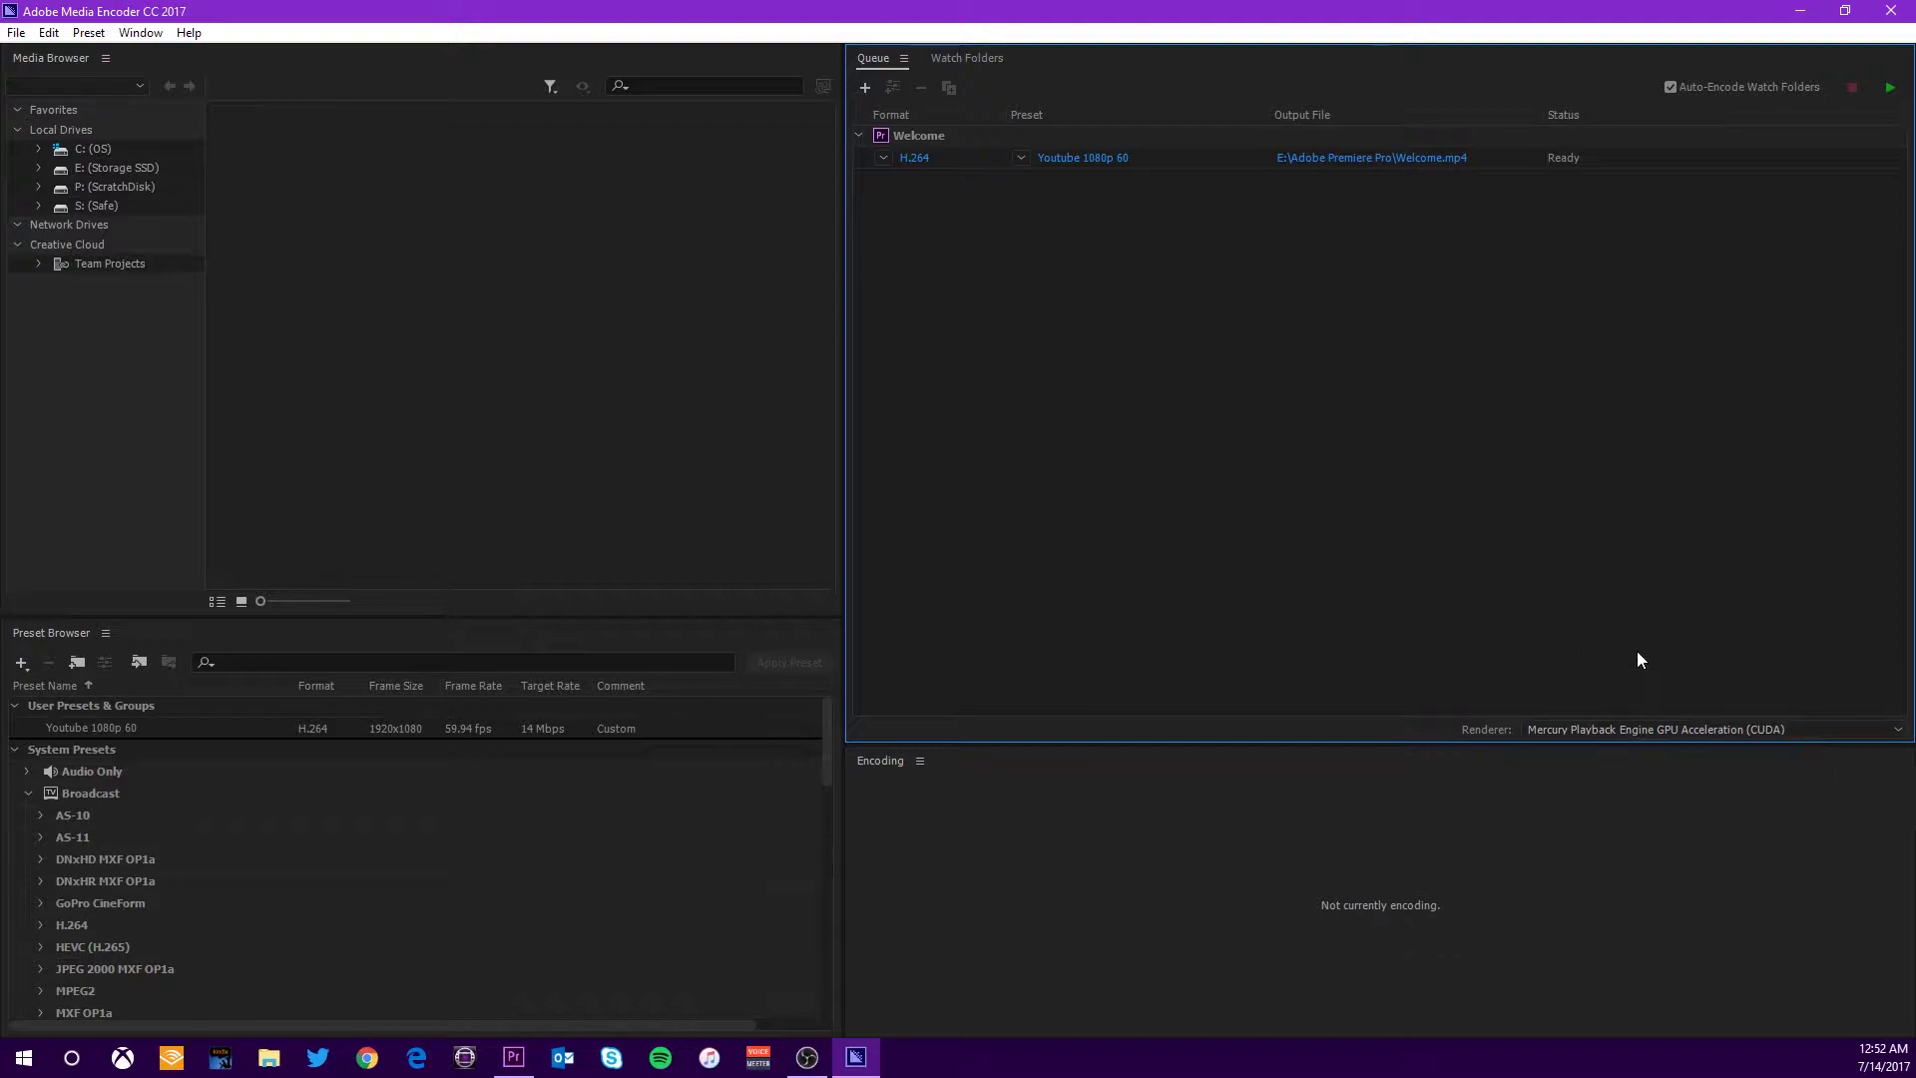
left_click(1623, 731)
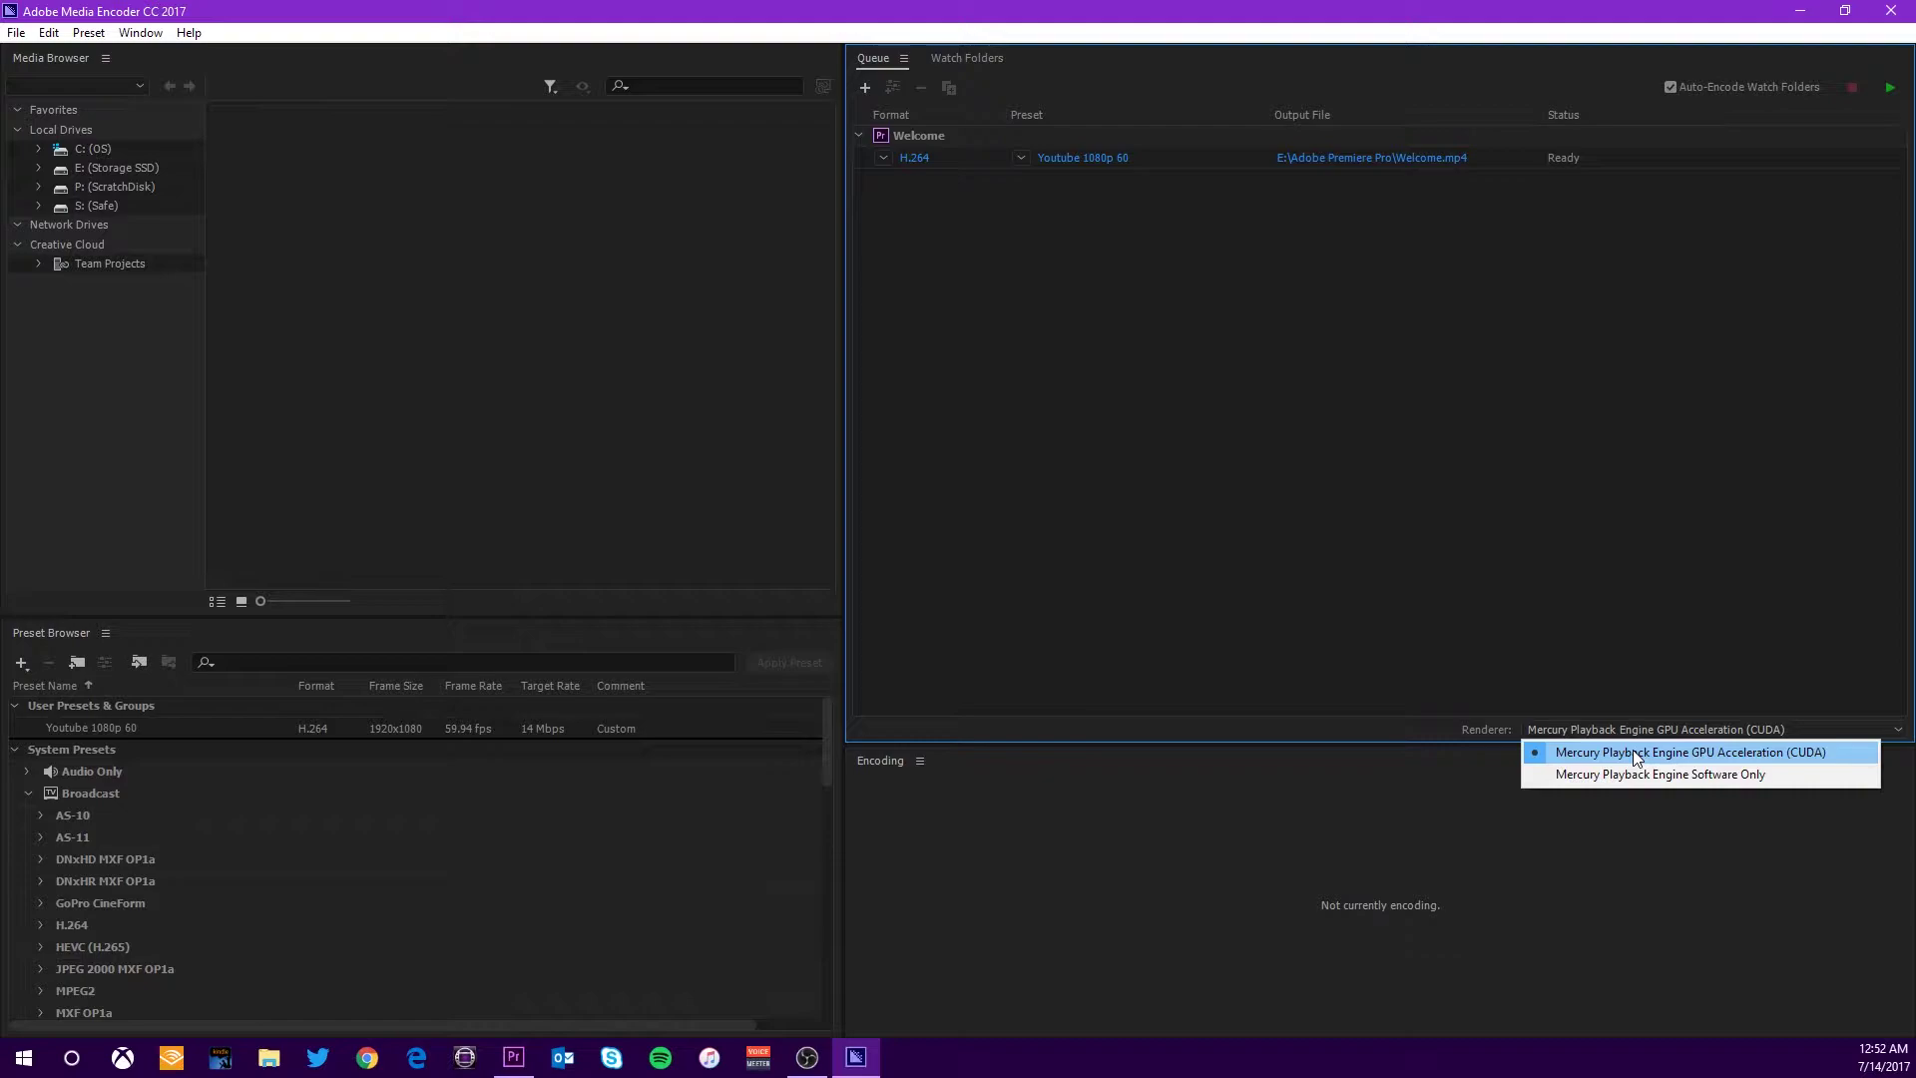
left_click(1636, 670)
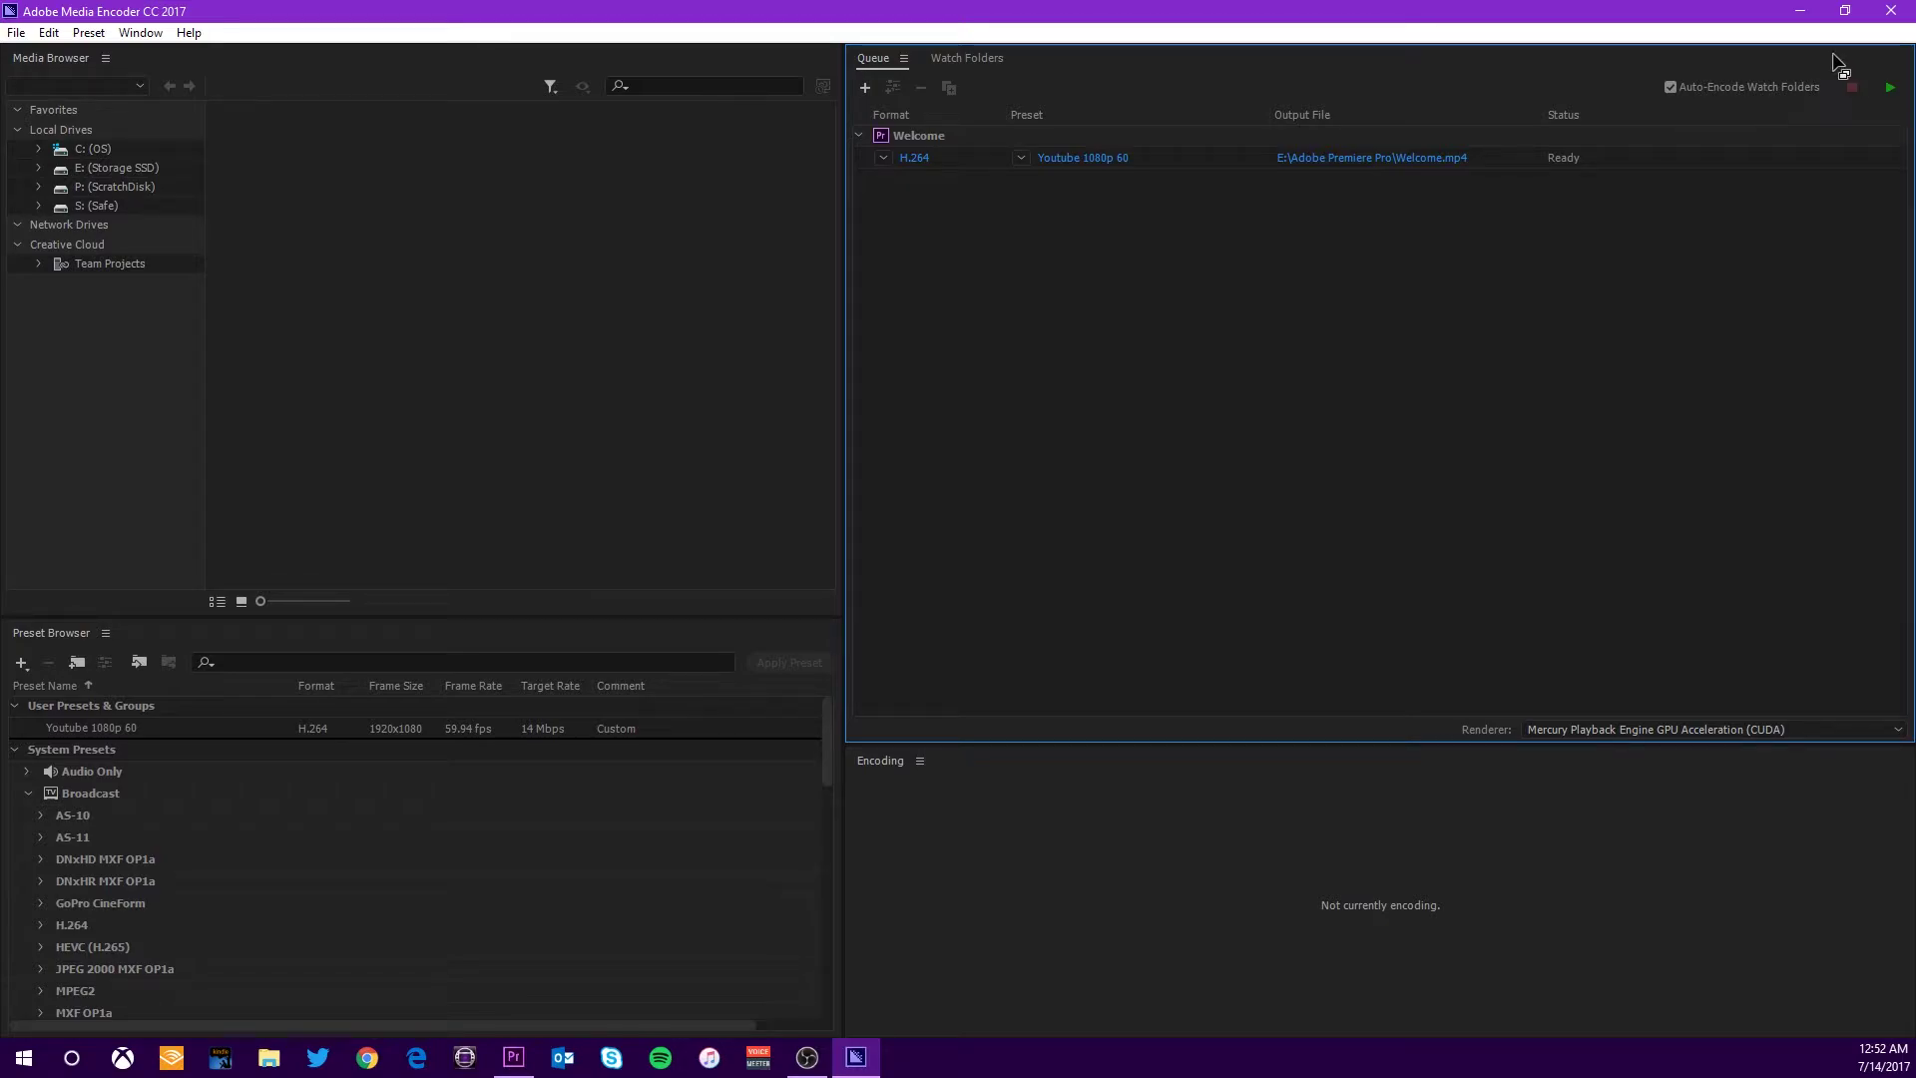
left_click(1815, 18)
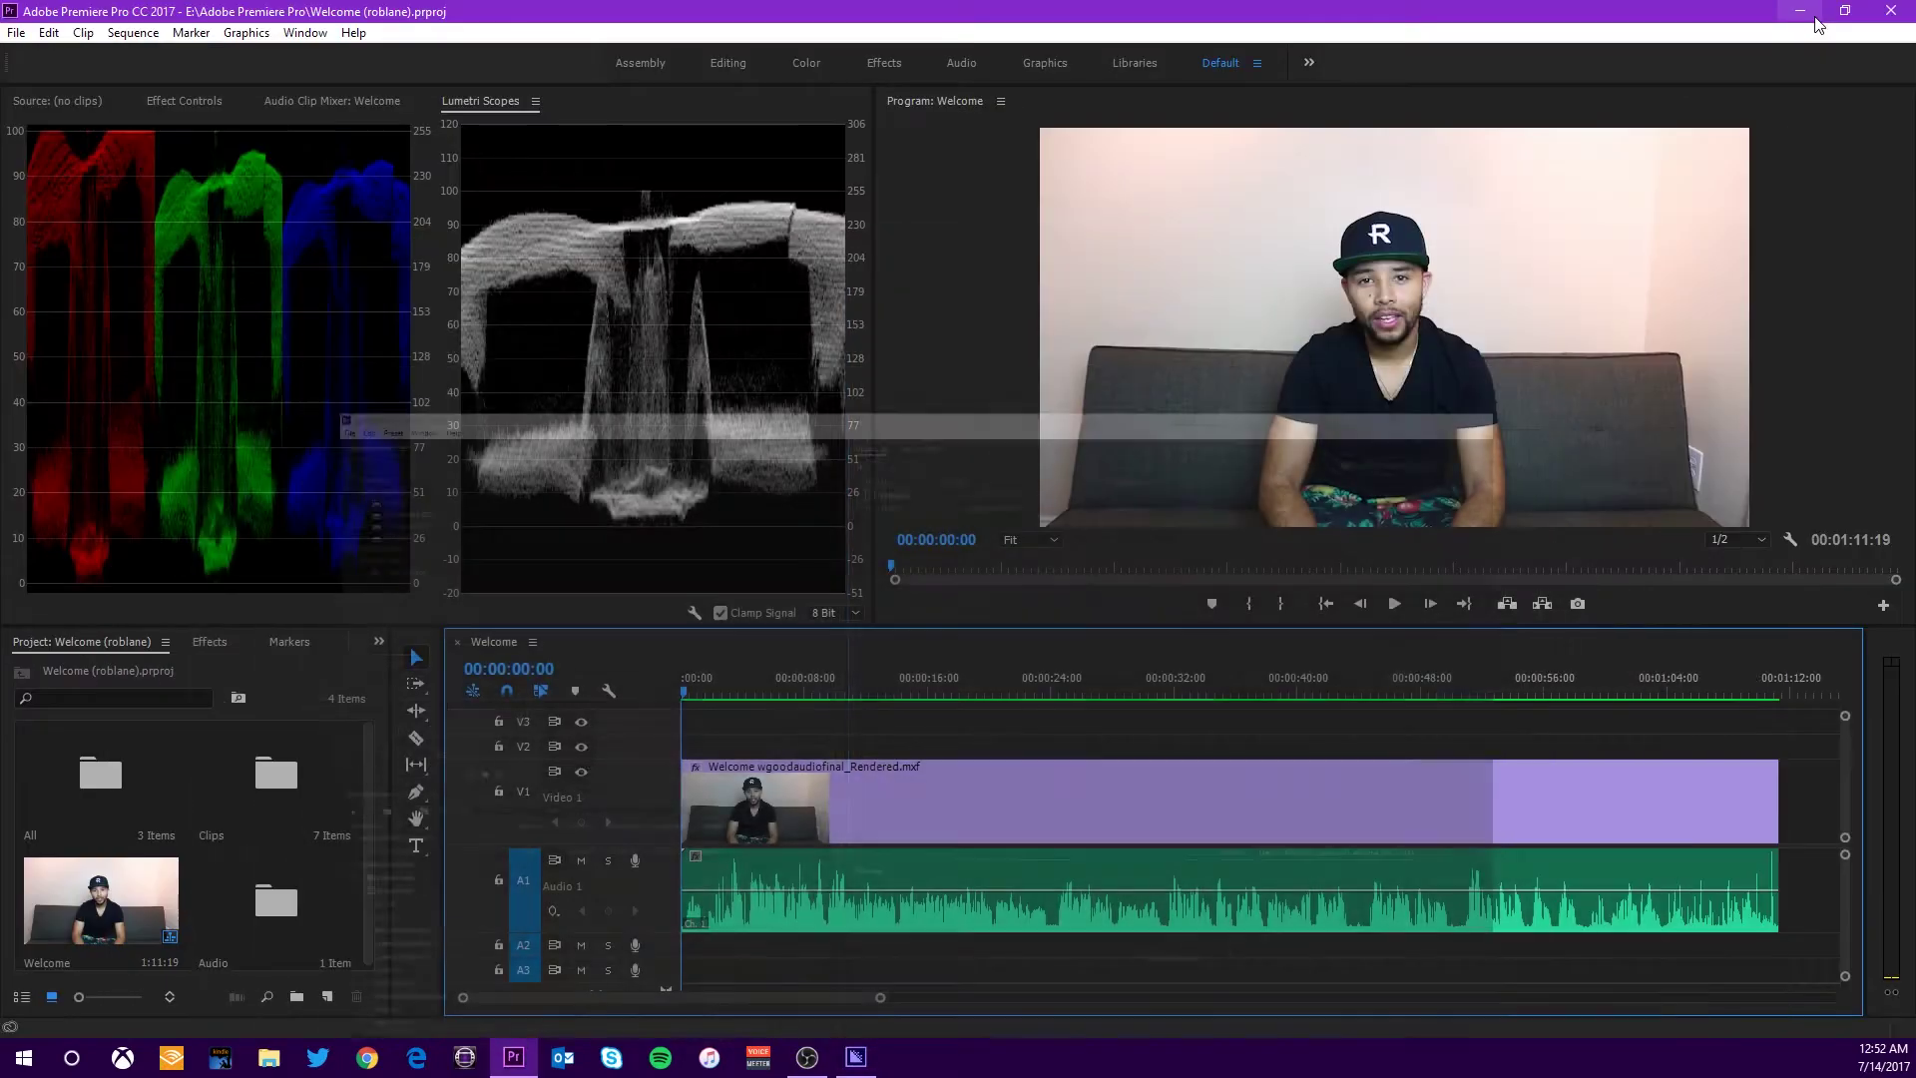